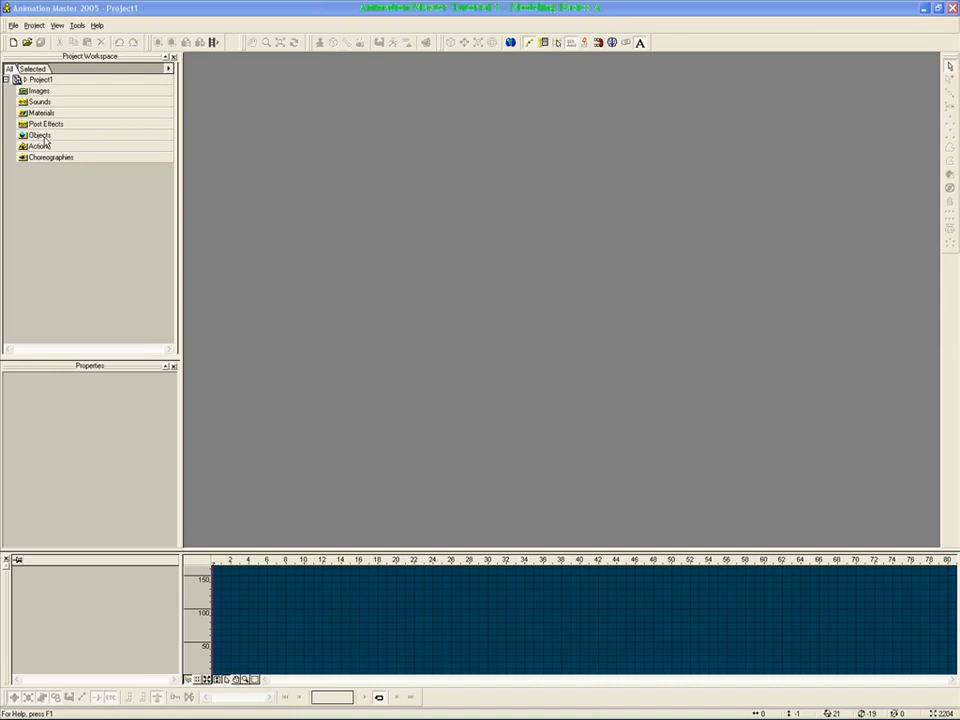
Create a new model in the project's Objects
right_click(44, 138)
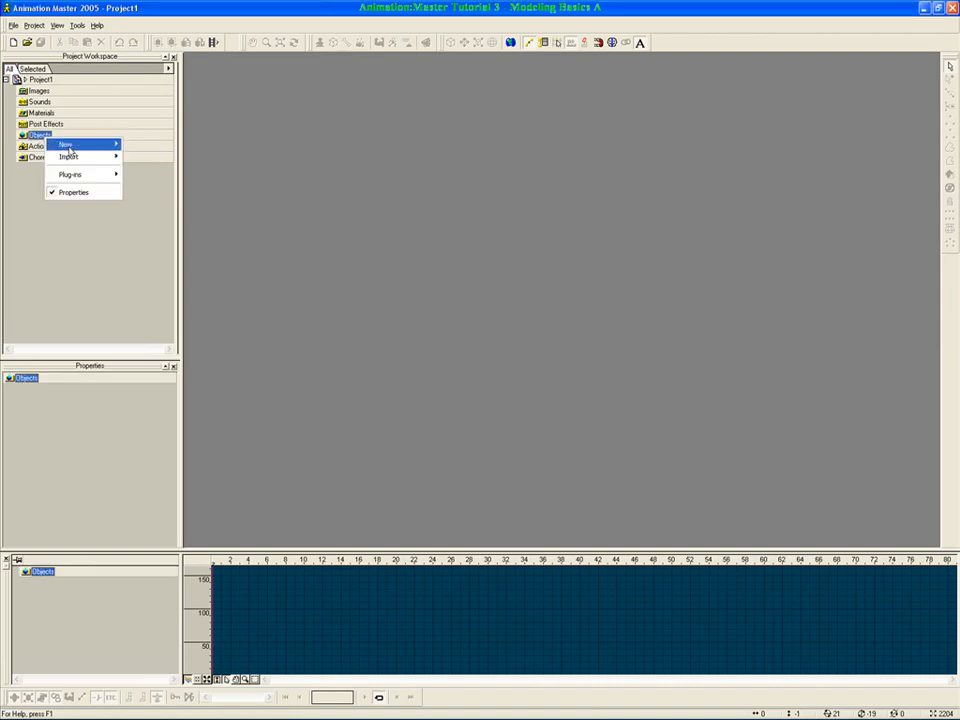
mouse_move(67, 144)
left_click(150, 144)
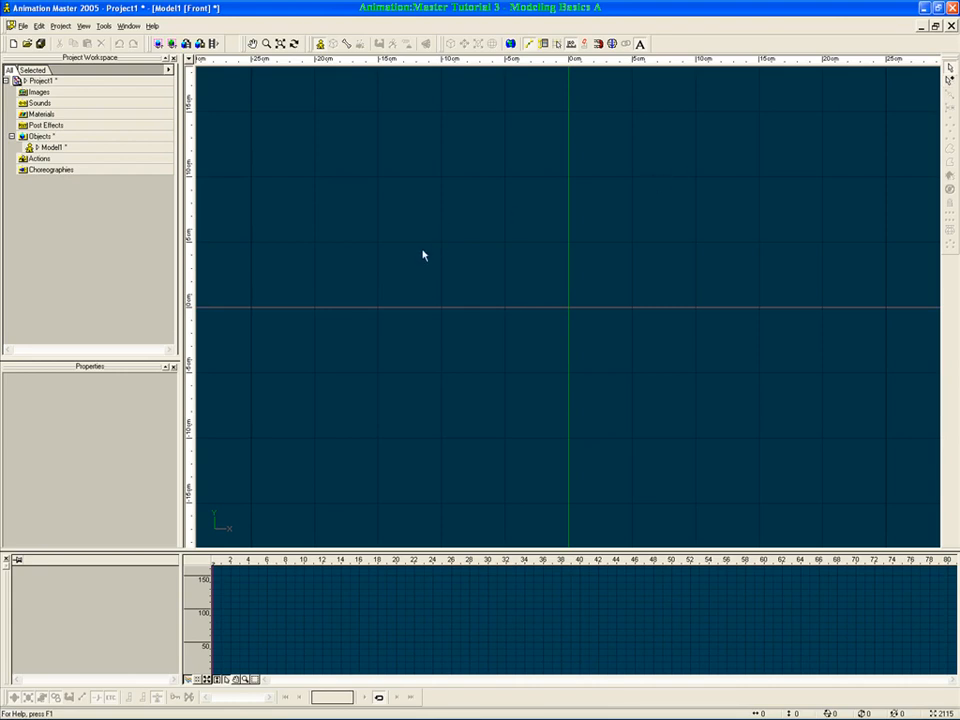
Draw a wavy five-point open spline across the front view, from about X -22 cm to X 18 cm
key("a")
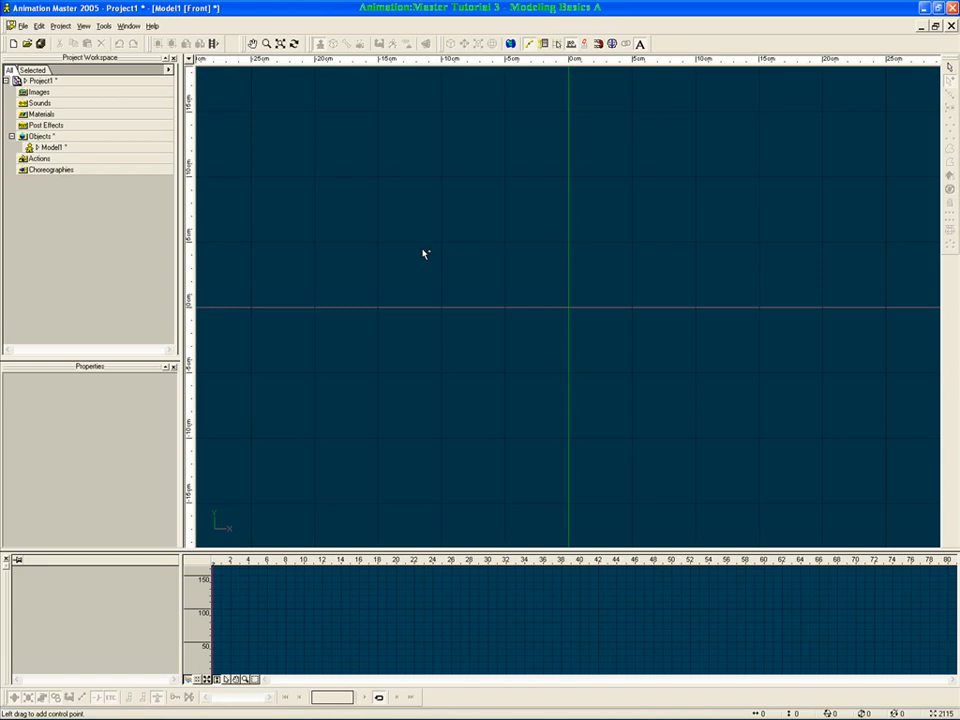
left_click(293, 291)
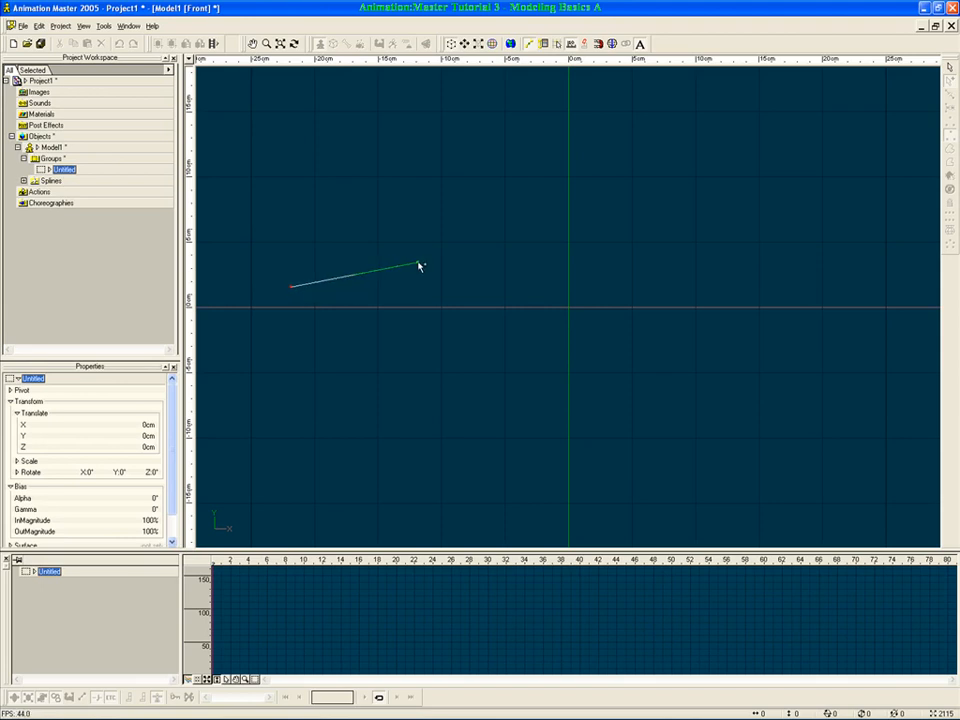
left_click(415, 265)
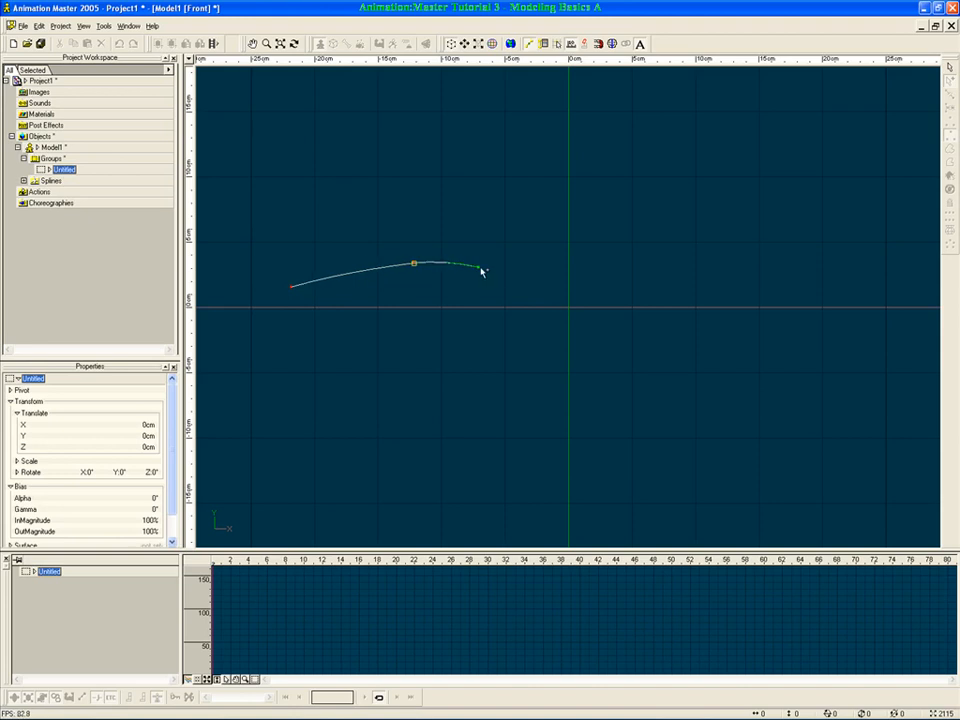
left_click(533, 296)
left_click(669, 332)
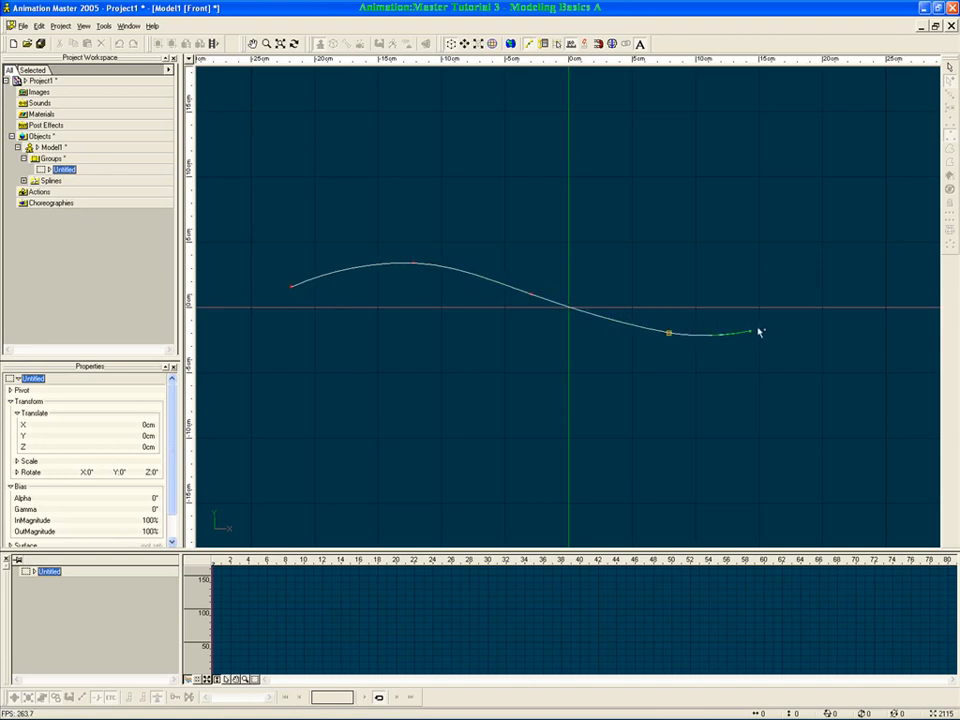
left_click(802, 280)
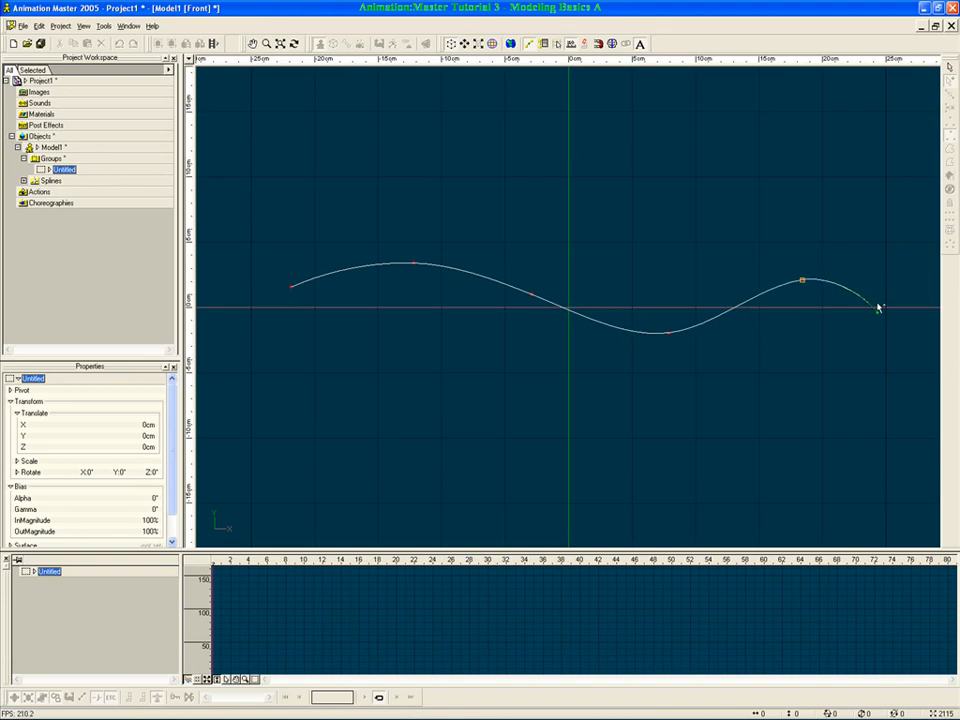
key("Escape")
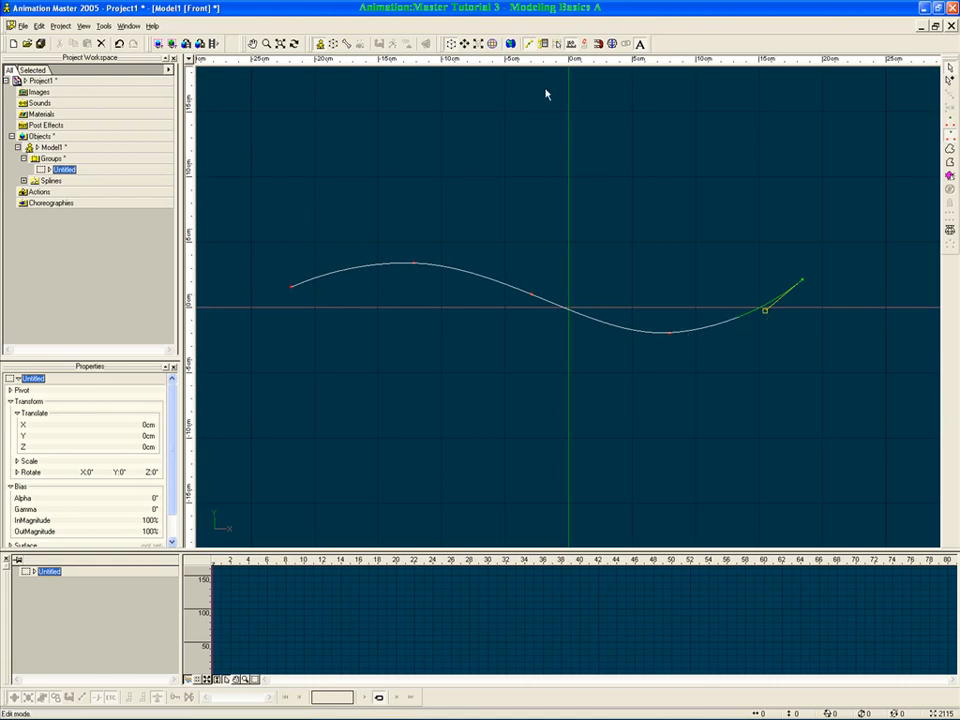
Stretch the bias handles of the spline's fourth control point to about 150% magnitude with a gamma of about 2°
left_click(670, 334)
mouse_move(720, 332)
left_mouse_down()
mouse_move(706, 360)
mouse_move(664, 369)
mouse_move(692, 371)
mouse_move(729, 336)
mouse_move(707, 296)
mouse_move(801, 274)
mouse_move(690, 336)
mouse_move(762, 334)
mouse_move(680, 333)
mouse_move(746, 333)
mouse_move(738, 333)
left_mouse_up()
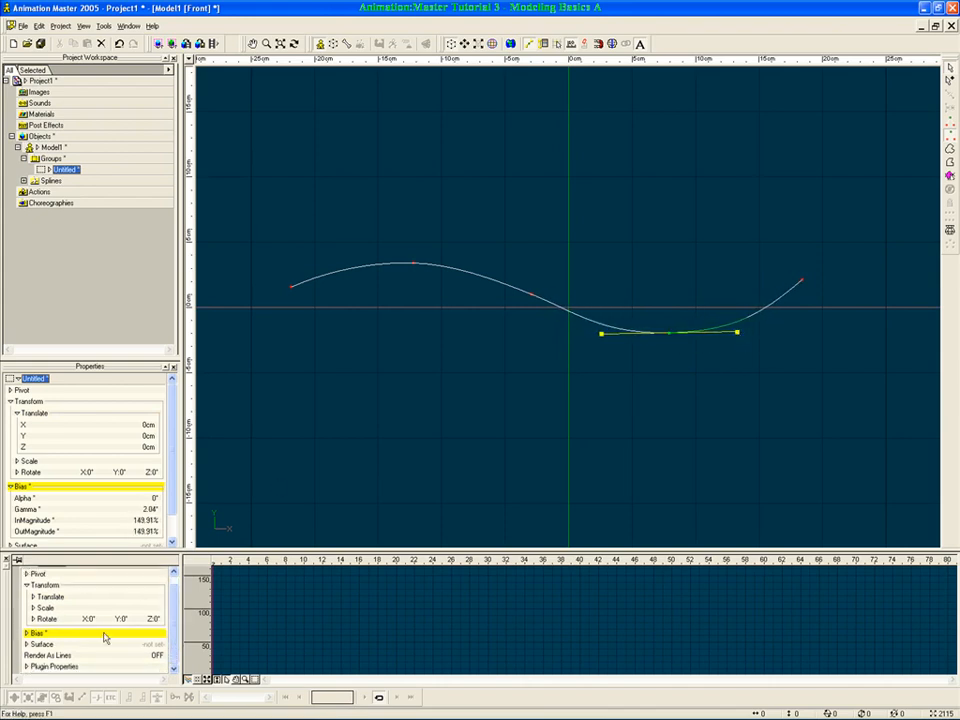
Reset the fourth control point's bias to gamma 0° with InMagnitude and OutMagnitude at 100%, and deselect it
left_click(28, 641)
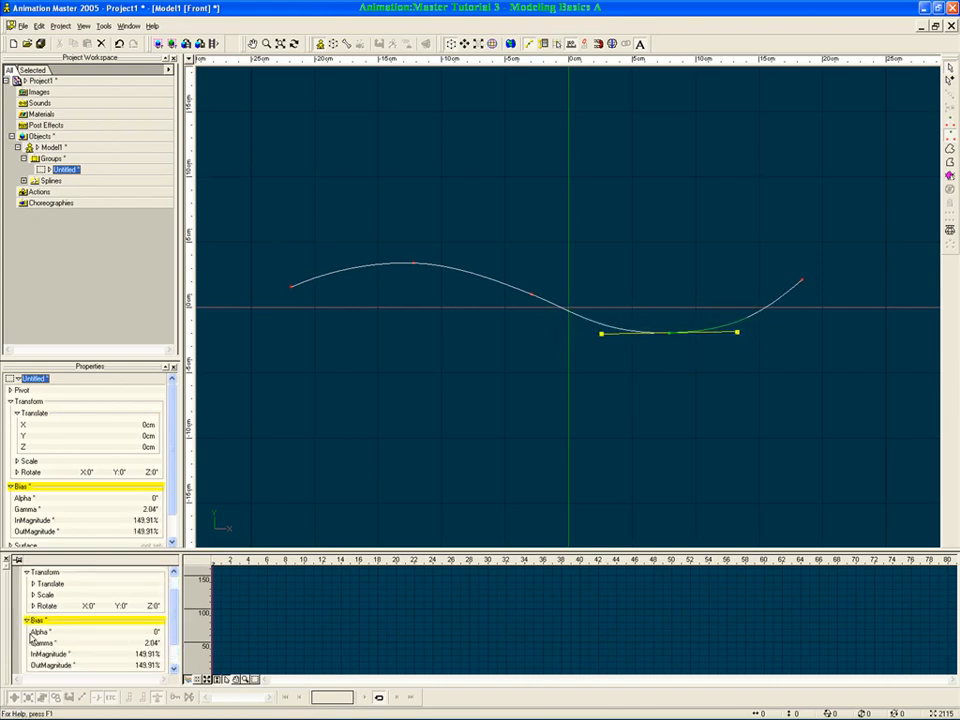
left_click(155, 632)
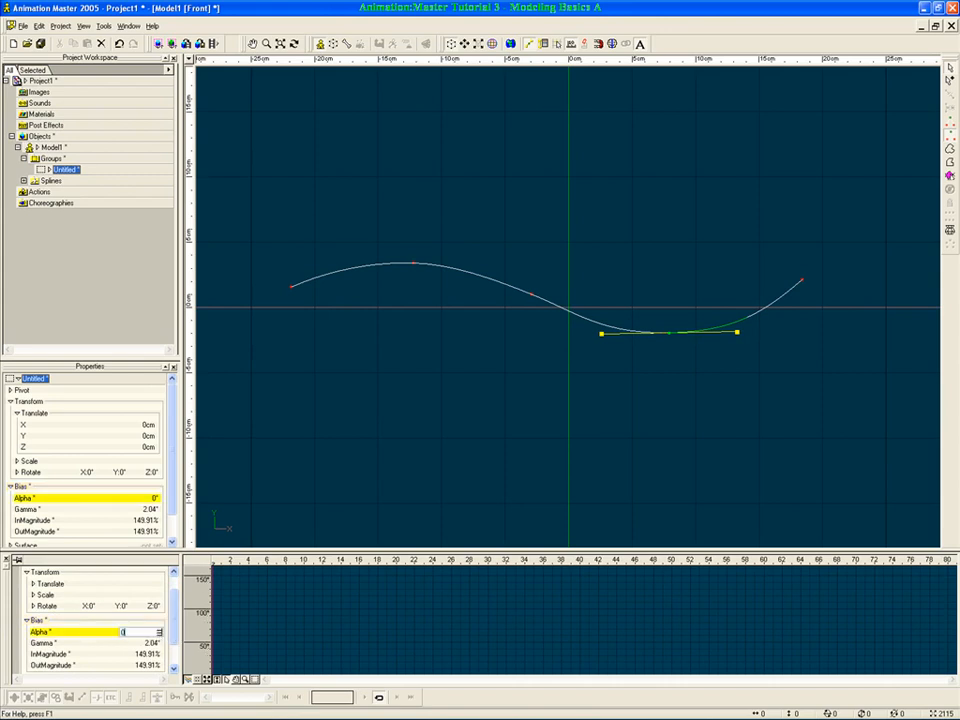
left_click(153, 643)
type("0")
key("Return")
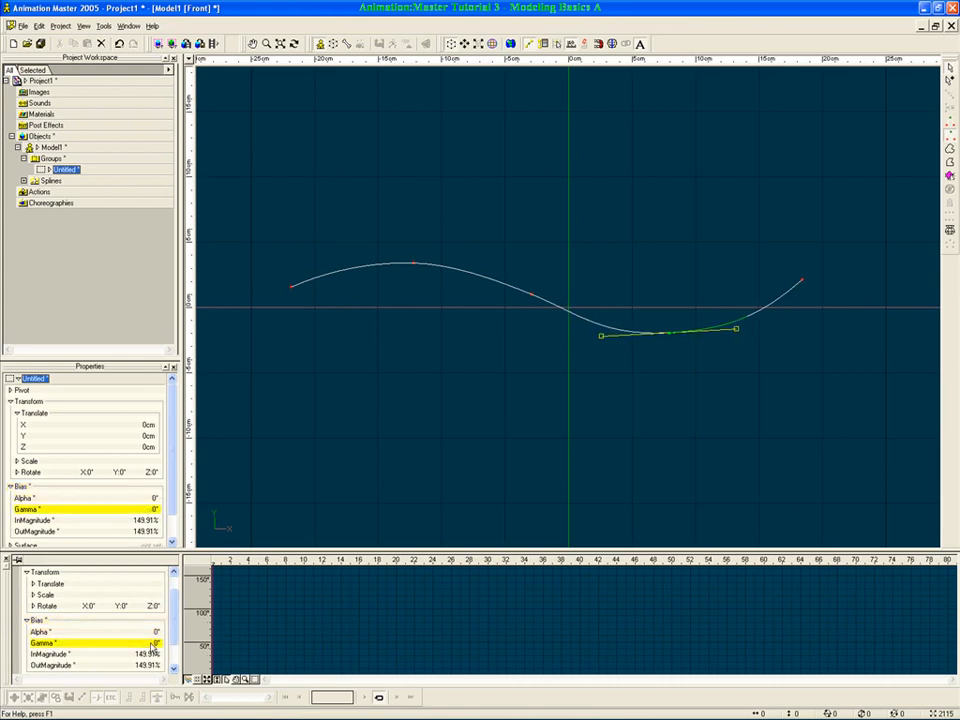
left_click(148, 654)
type("100")
key("Return")
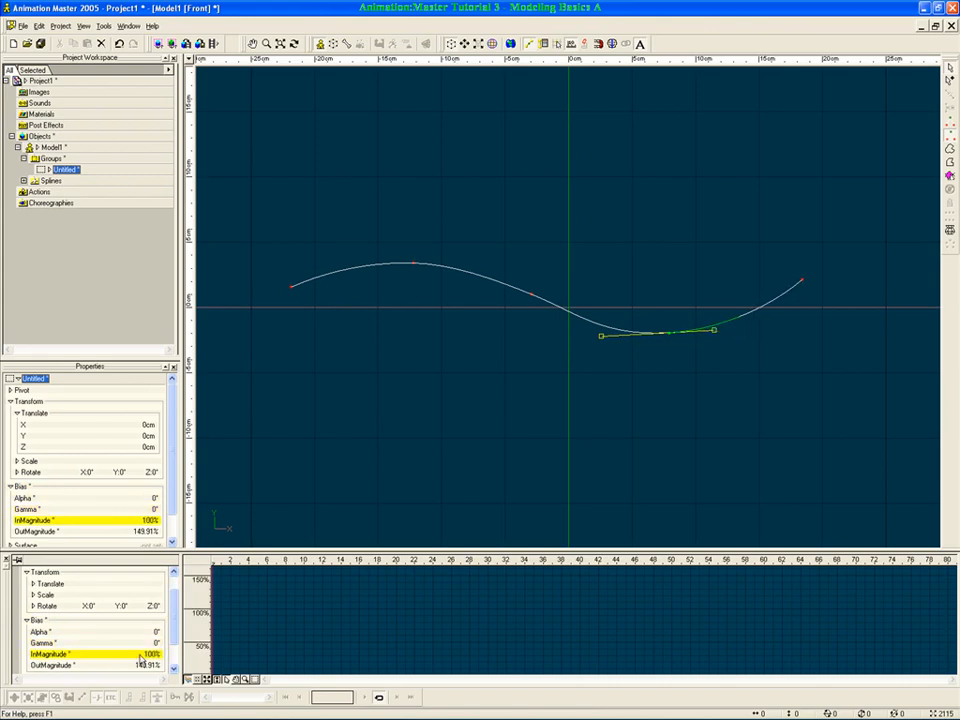
left_click(141, 665)
type("100")
key("Return")
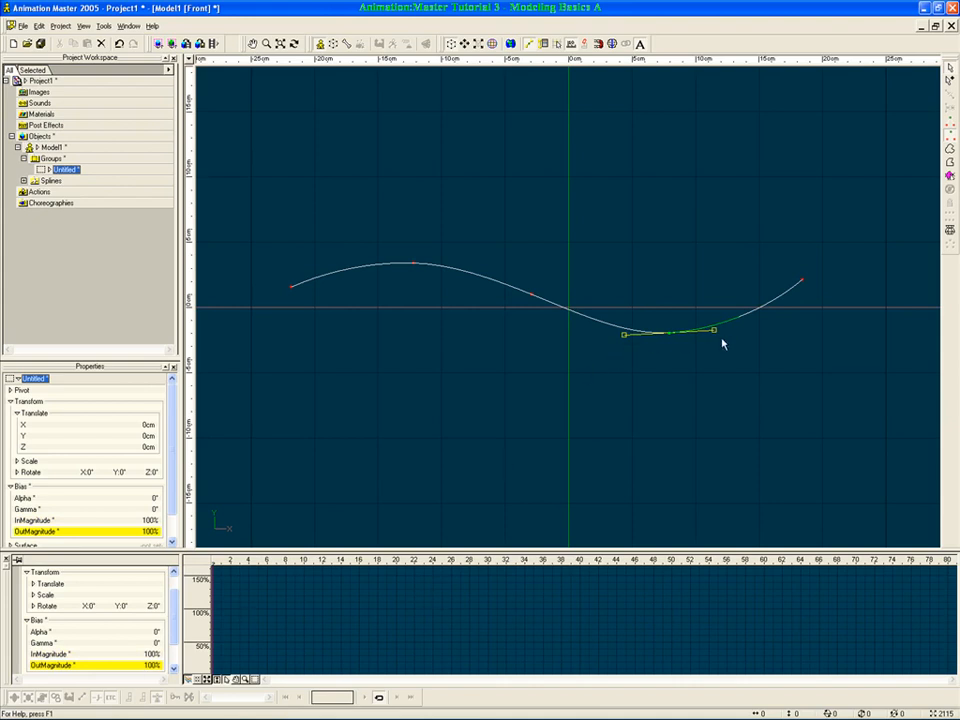
left_click(666, 291)
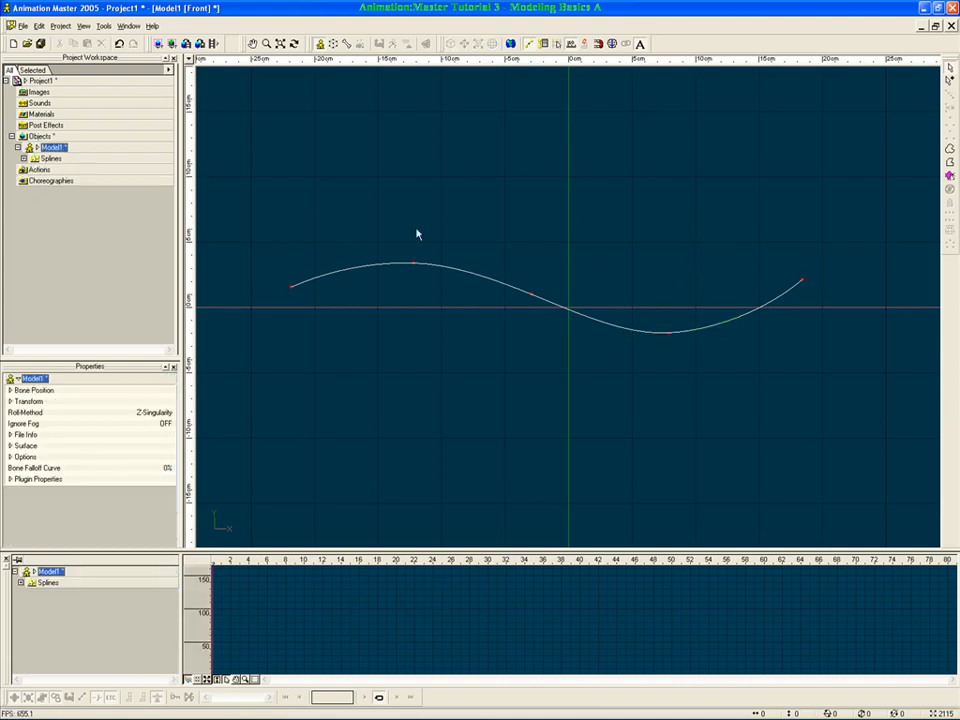
Peak the spline's second control point at the crest of the wave
left_click_drag(254, 171, 832, 413)
left_click(832, 413)
left_click(412, 265)
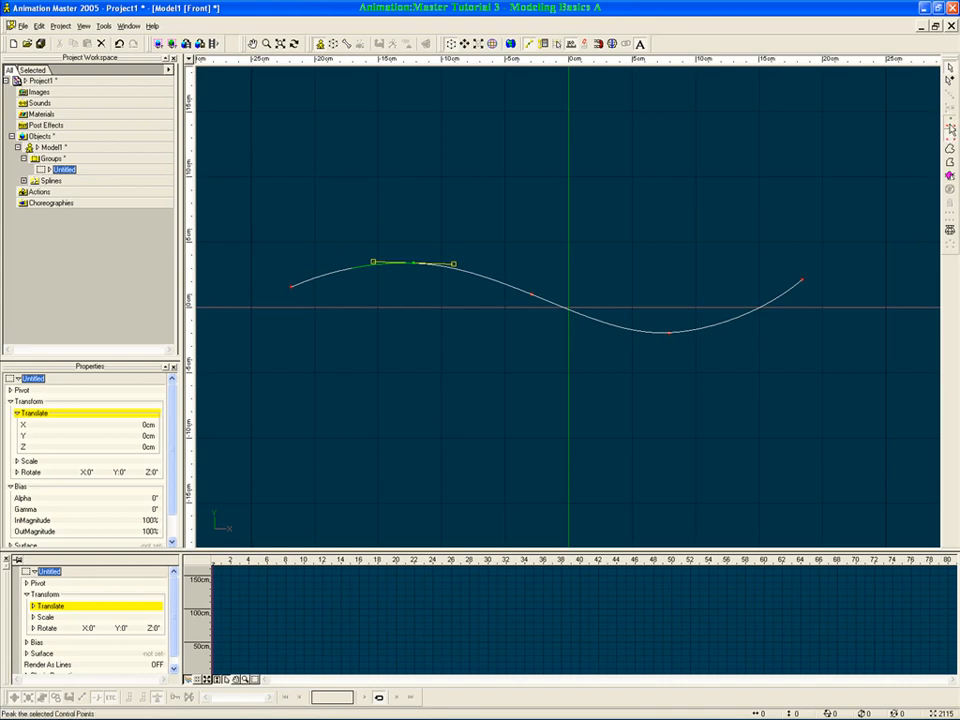
left_click(950, 139)
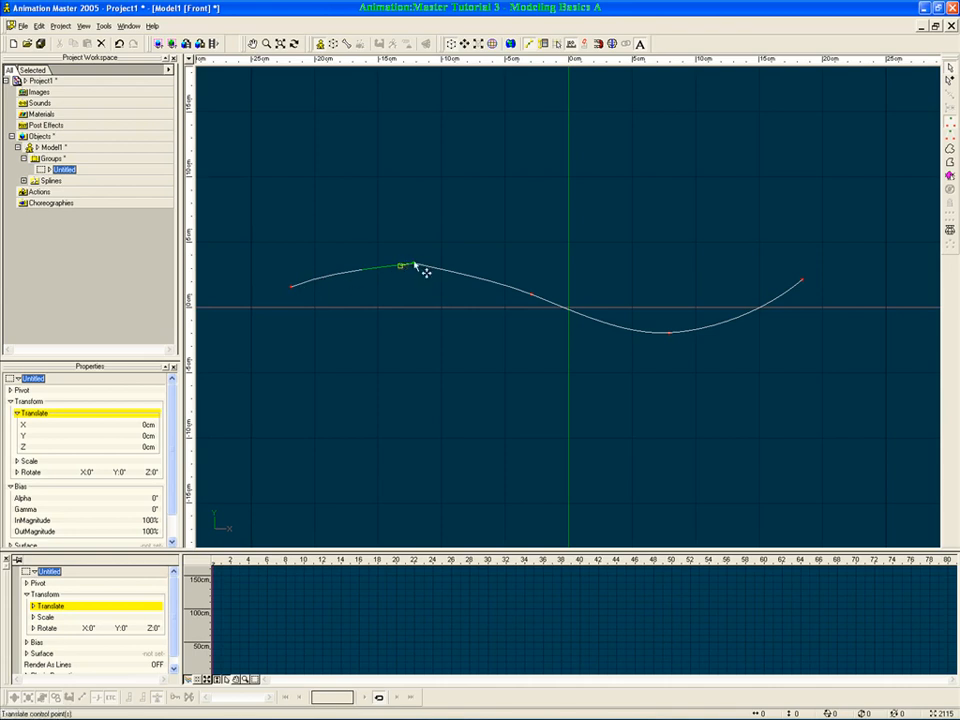
left_click(534, 297)
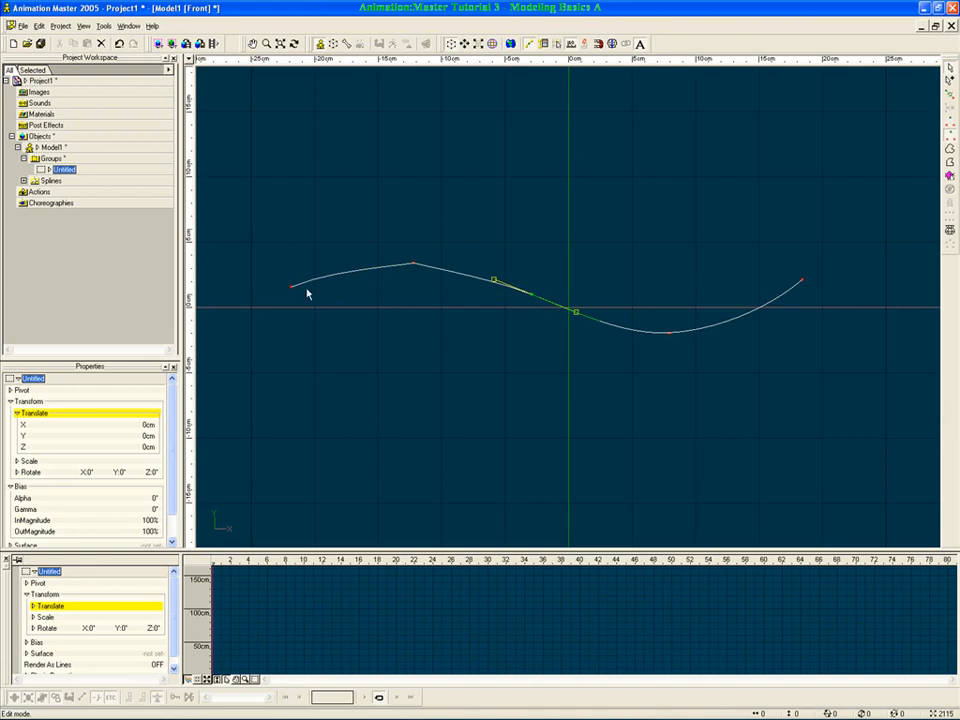
Group all of the spline's control points and peak them into straight segments
left_click(375, 244)
left_click_drag(270, 180, 775, 420)
key("p")
Regroup all of the spline's control points, smooth them, and deselect the group
left_click(504, 200)
left_click_drag(253, 178, 857, 409)
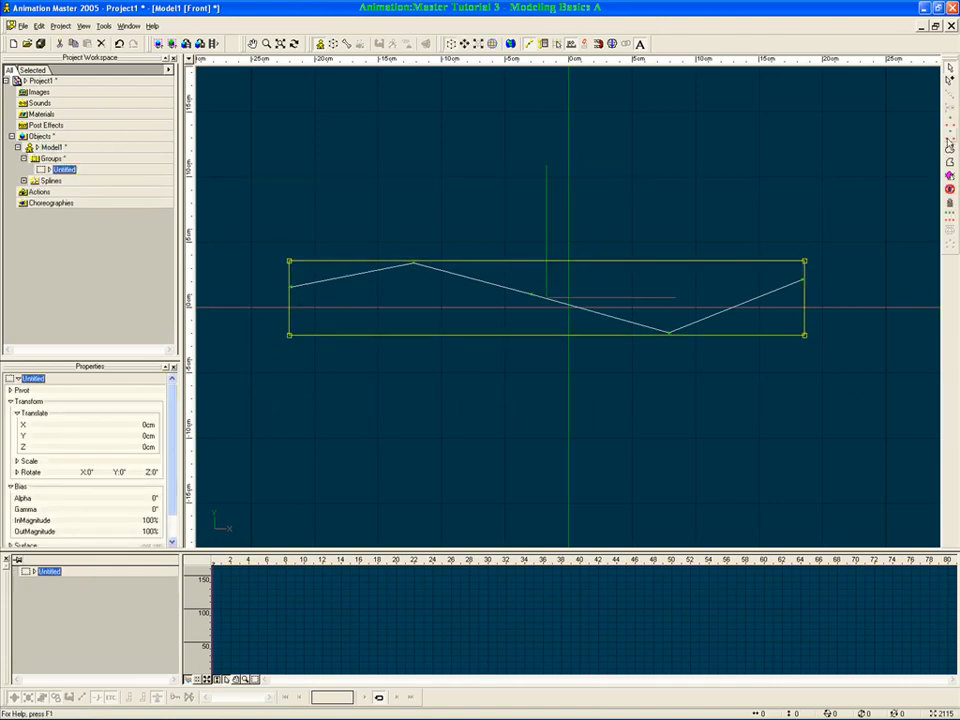
key("shift+p")
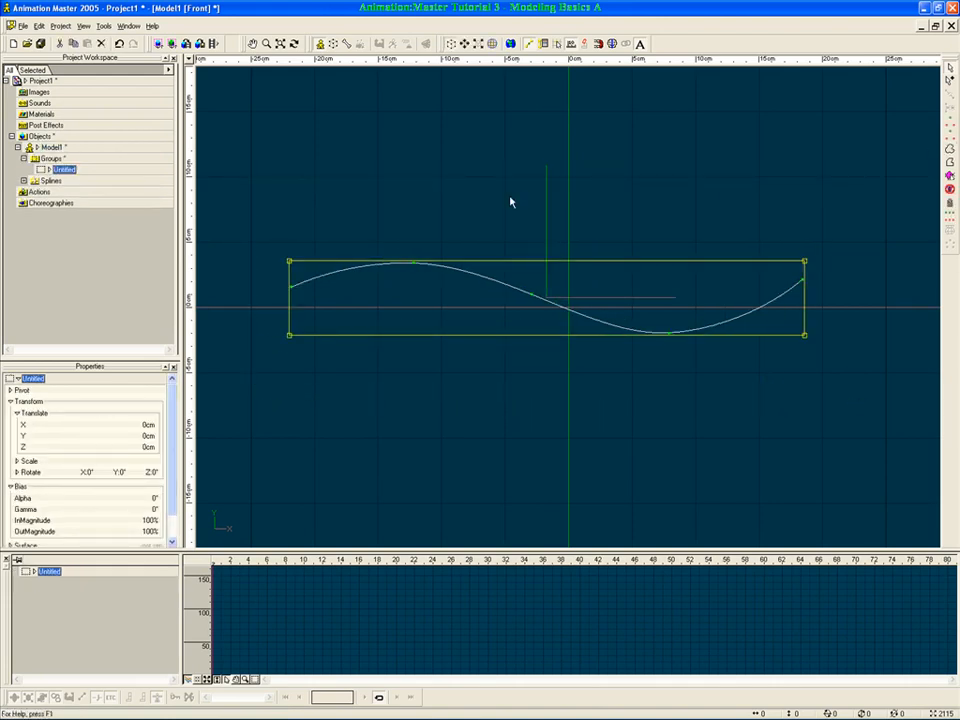
left_click(512, 205)
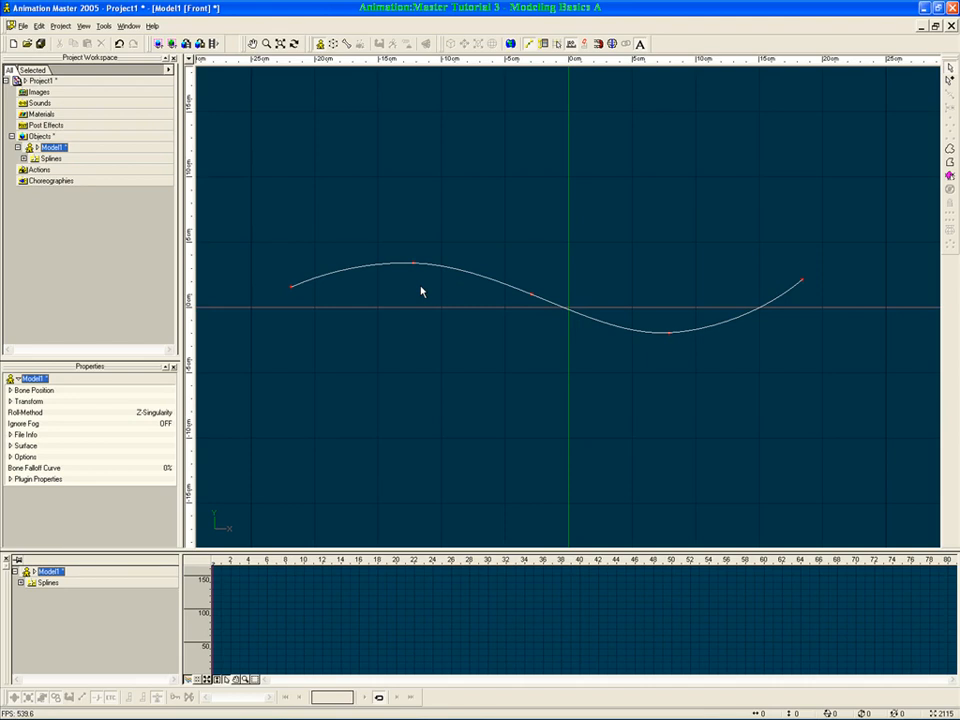
Group the whole spline, try placing a freely moved copy below the original, and undo it
left_click_drag(253, 190, 842, 432)
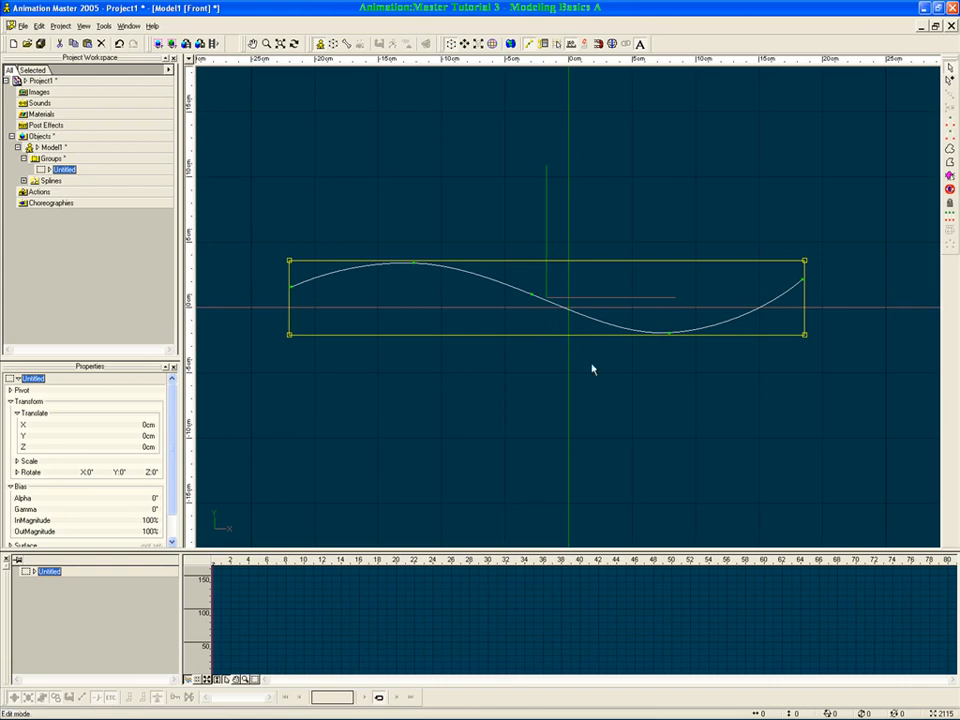
left_click(523, 313)
left_click_drag(523, 313, 521, 384)
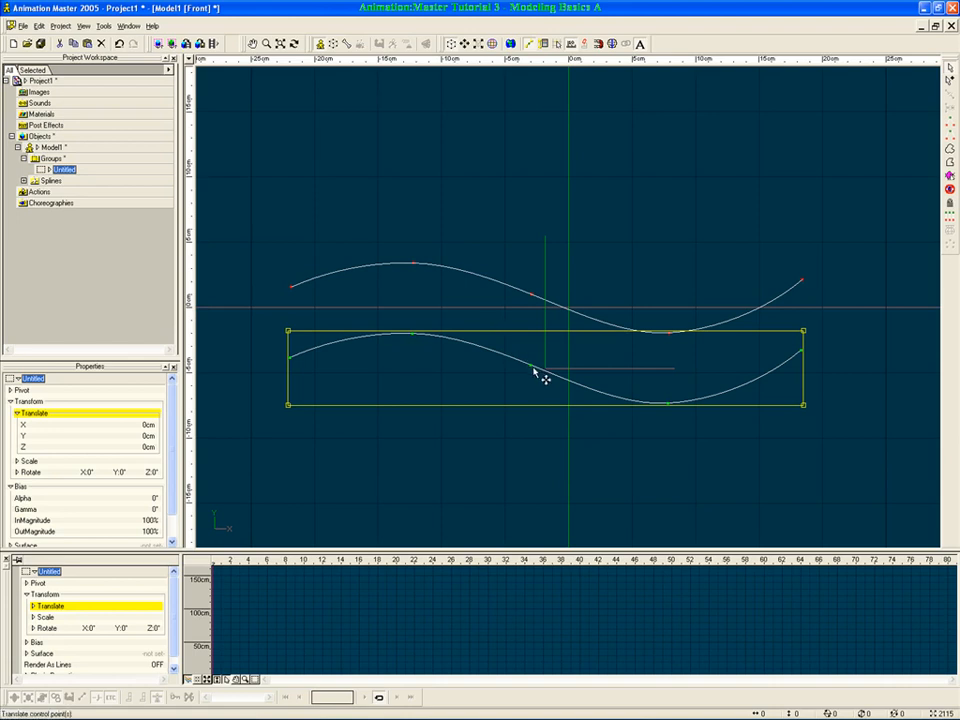
key("ctrl+z")
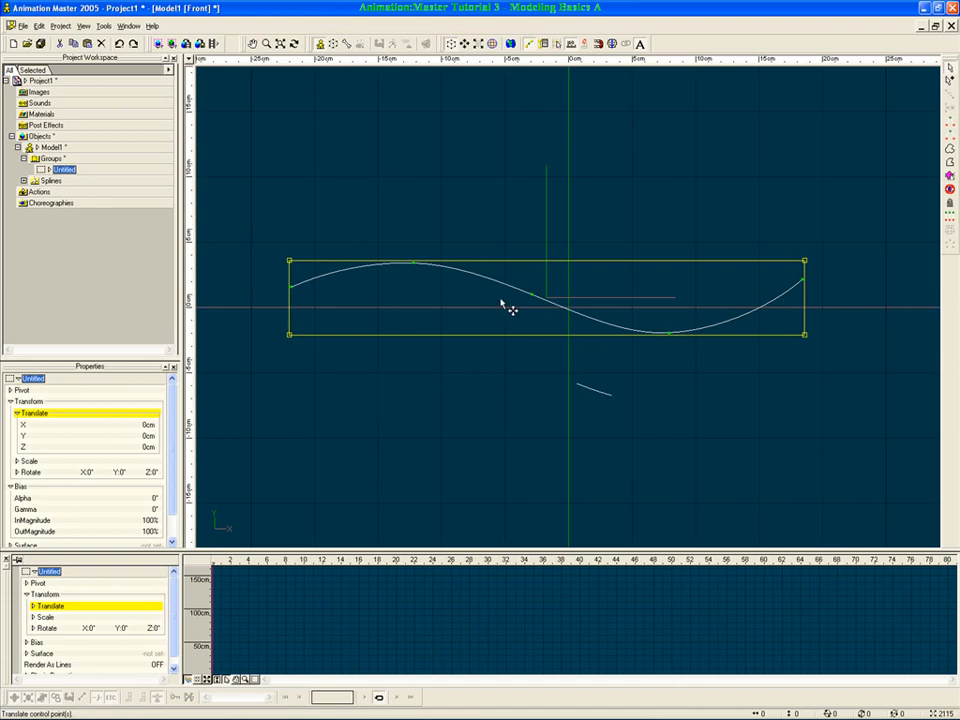
left_click_drag(502, 302, 493, 341)
key("ctrl+z")
Try moving a copy of the grouped spline only along Y by about -3.83 cm, and undo it
key("2")
left_click_drag(500, 295, 549, 346)
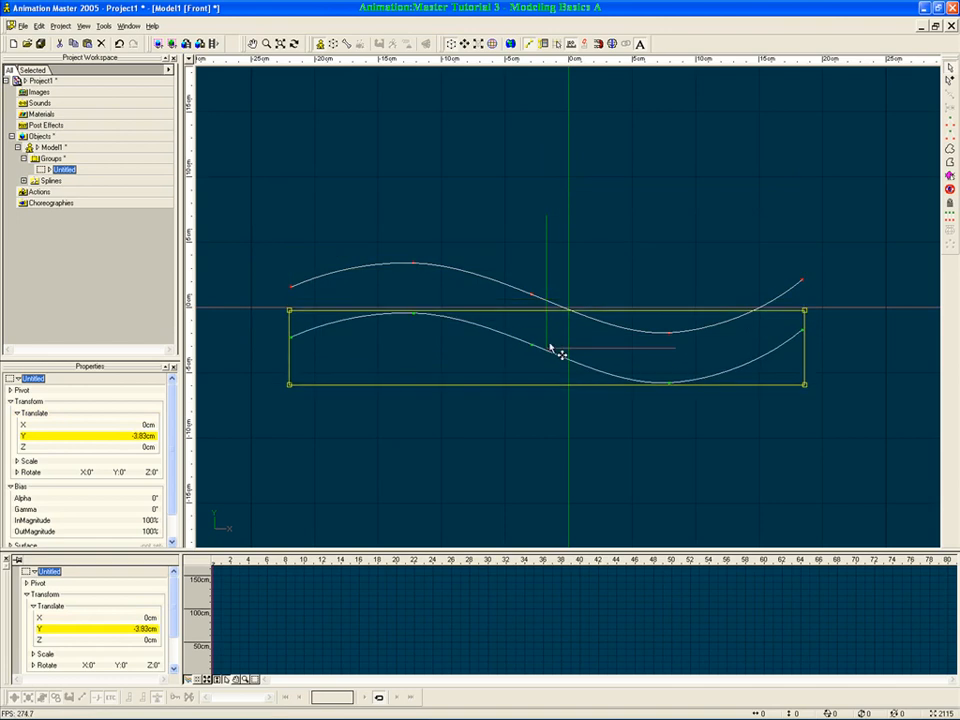
key("ctrl+z")
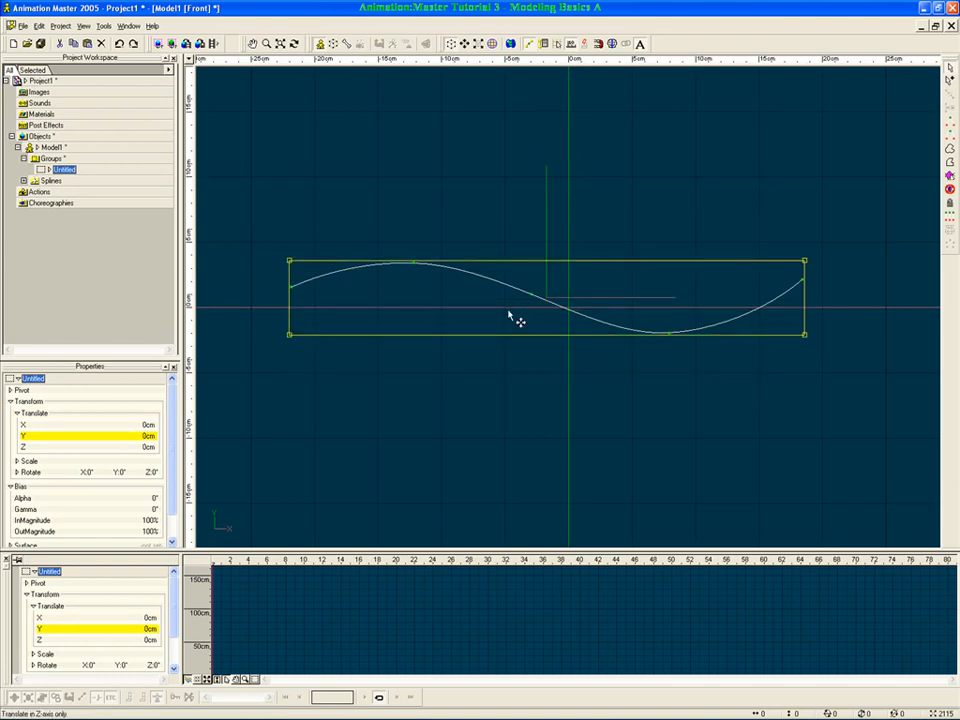
Try moving the grouped spline only along Z in the right view, and undo the move
key("4")
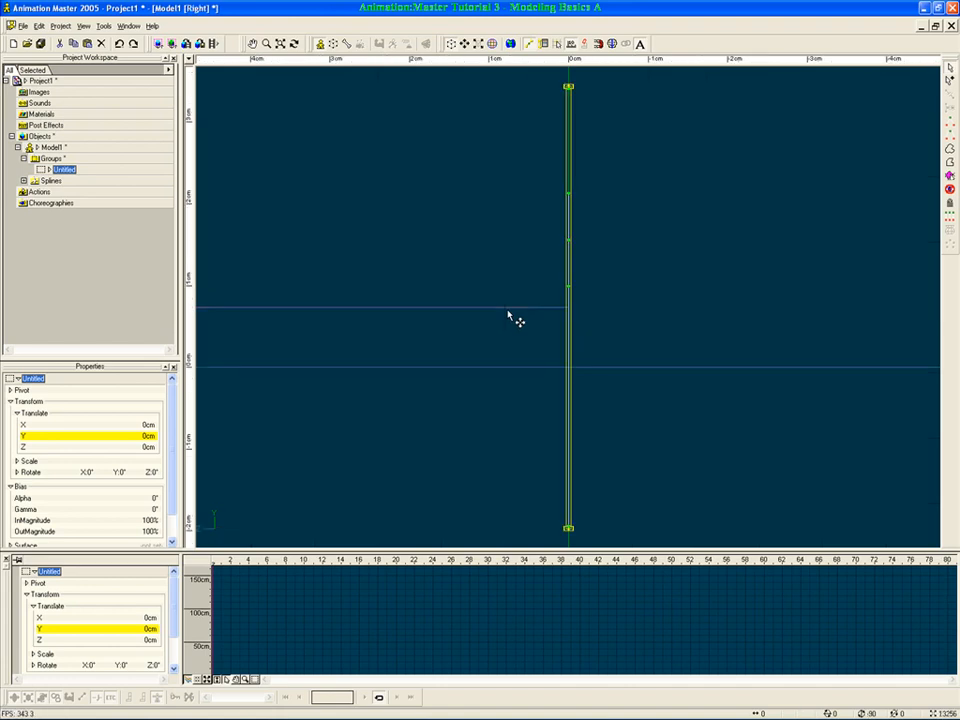
left_click_drag(579, 328, 449, 358)
key("ctrl+z")
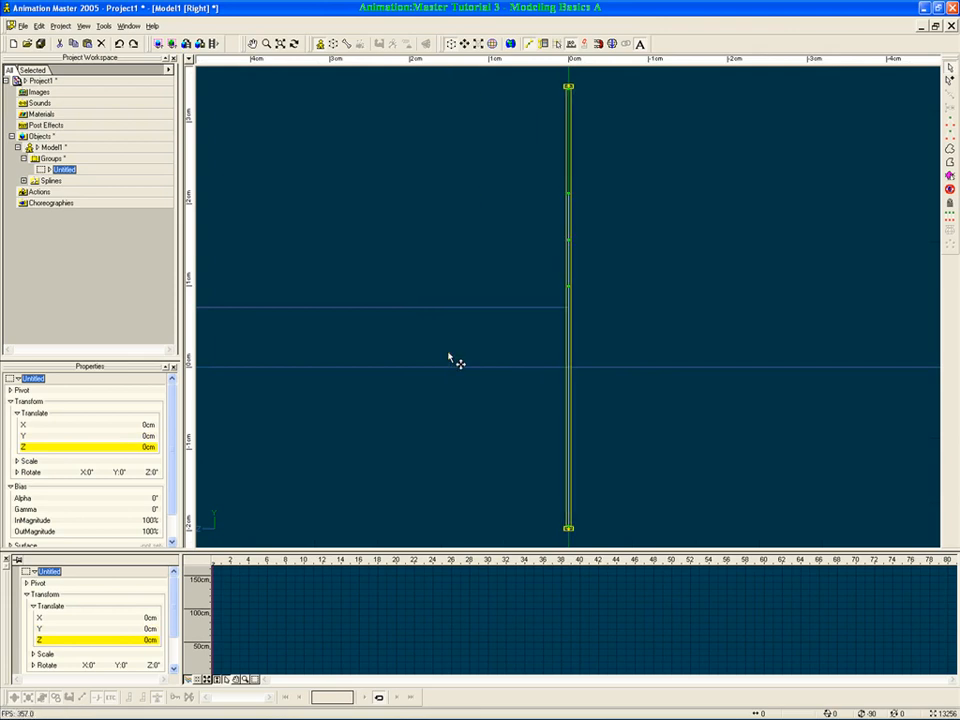
In the front view, place a copy of the spline straight below the original, offset about 6 cm along Y, and deselect it
key("1")
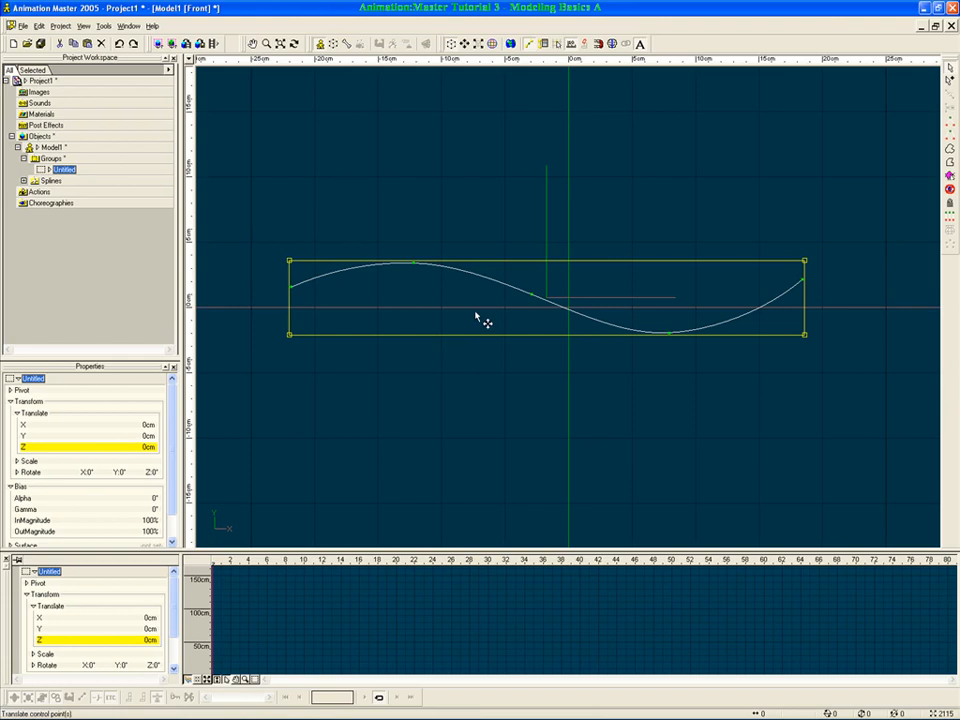
left_click_drag(476, 318, 471, 394)
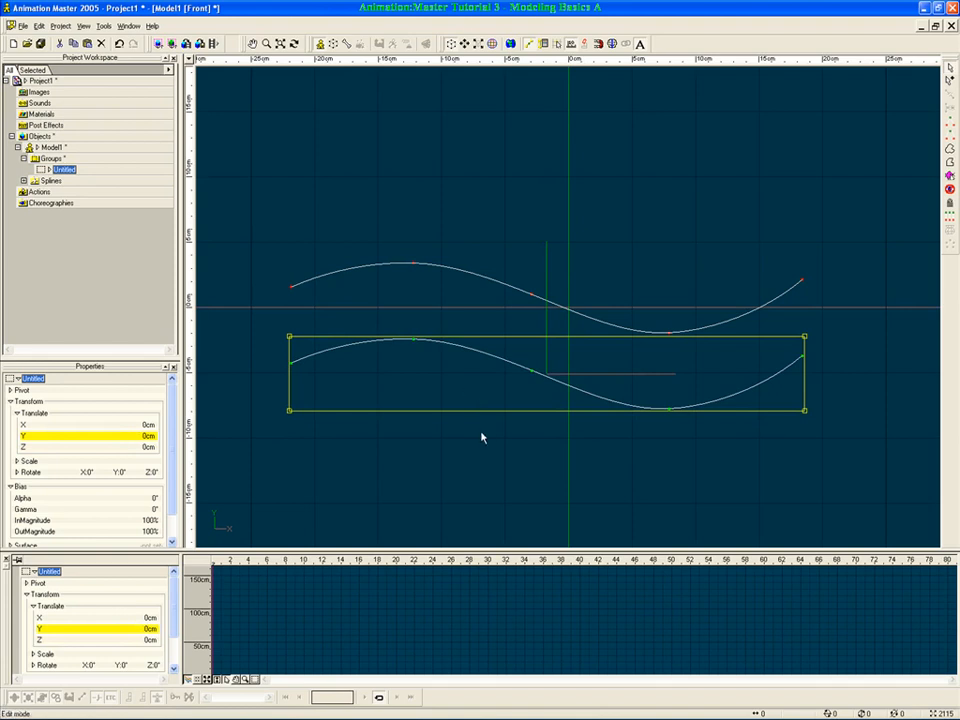
left_click(480, 430)
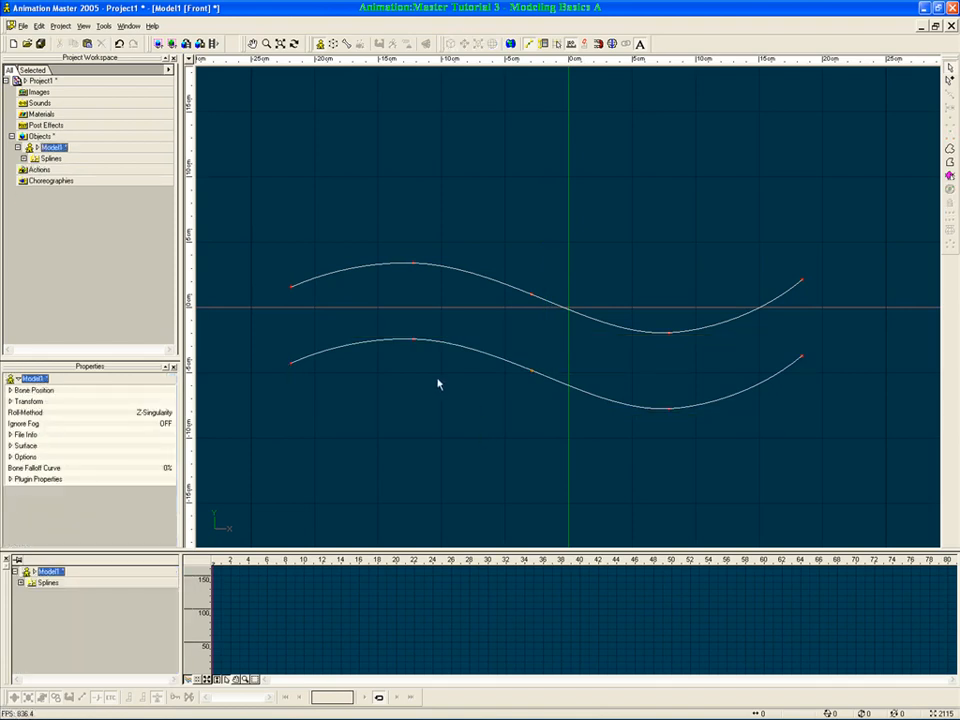
Examine the matching control points of the lower and upper splines by selecting them one after another
left_click(531, 373)
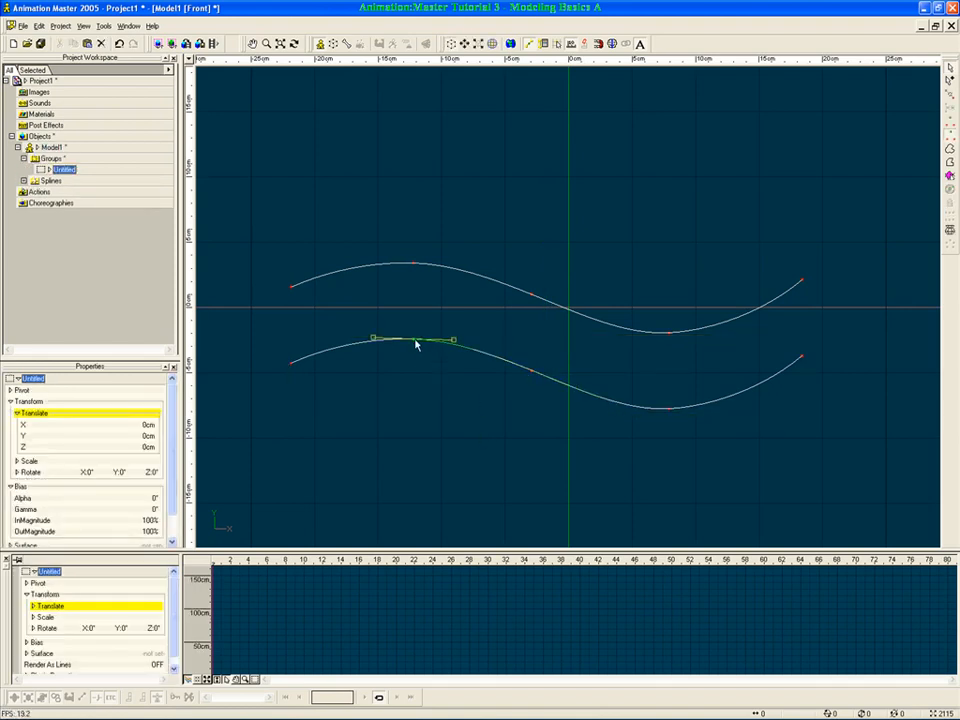
left_click(292, 364)
left_click(292, 287)
left_click(414, 264)
left_click(532, 296)
left_click(669, 333)
left_click(501, 328)
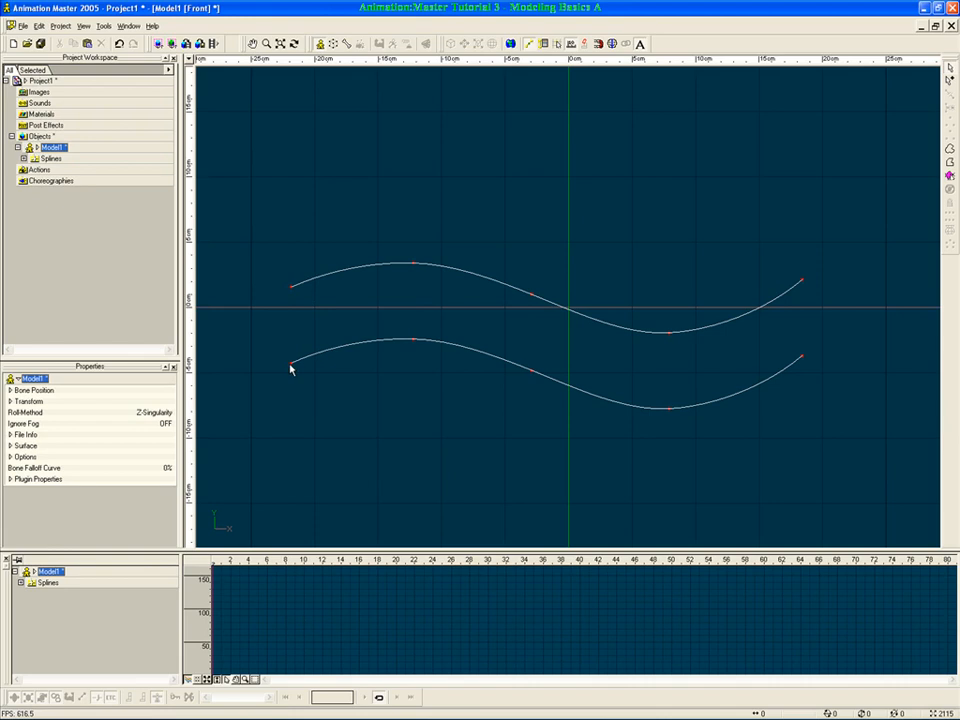
Try extending the upper spline from its left end with extra control points curving downward, and delete the added points
left_click(292, 289)
left_click(291, 288)
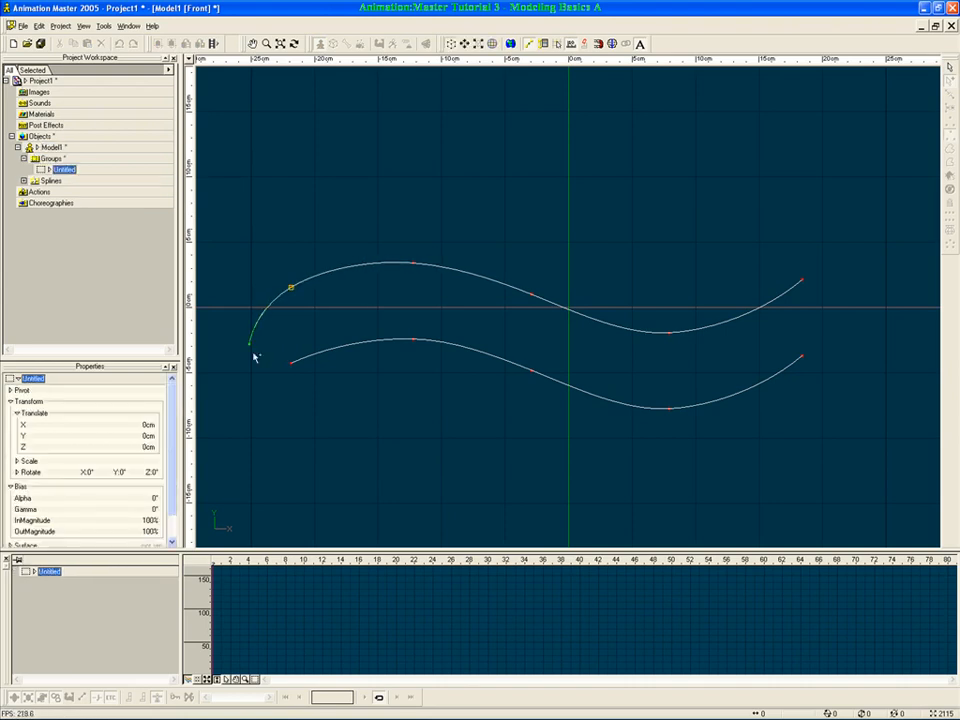
left_click(230, 330)
left_click(223, 397)
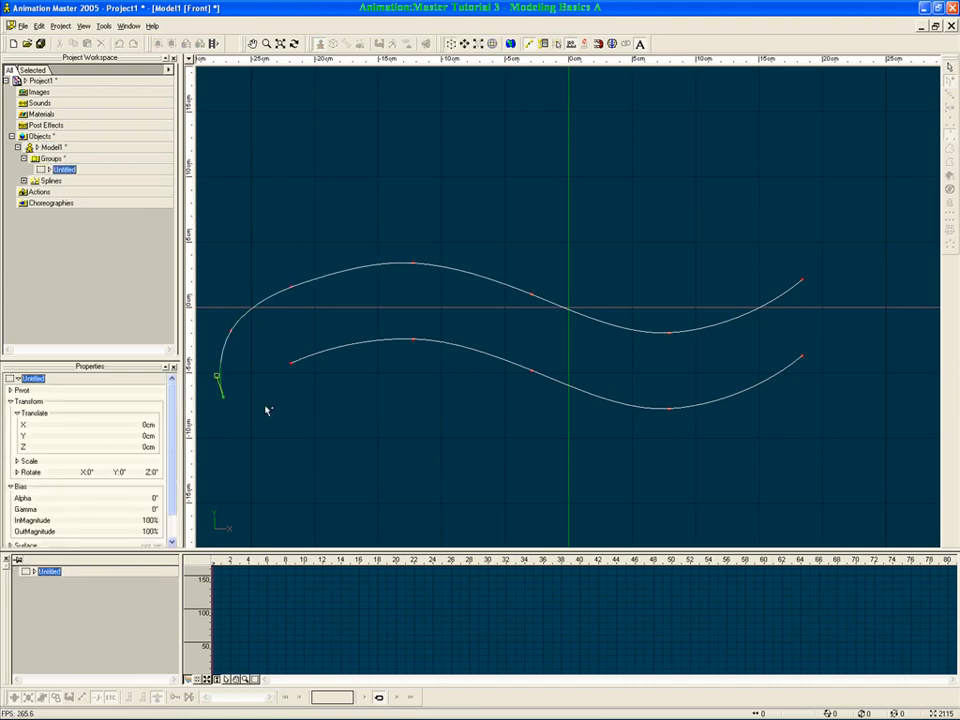
key("Escape")
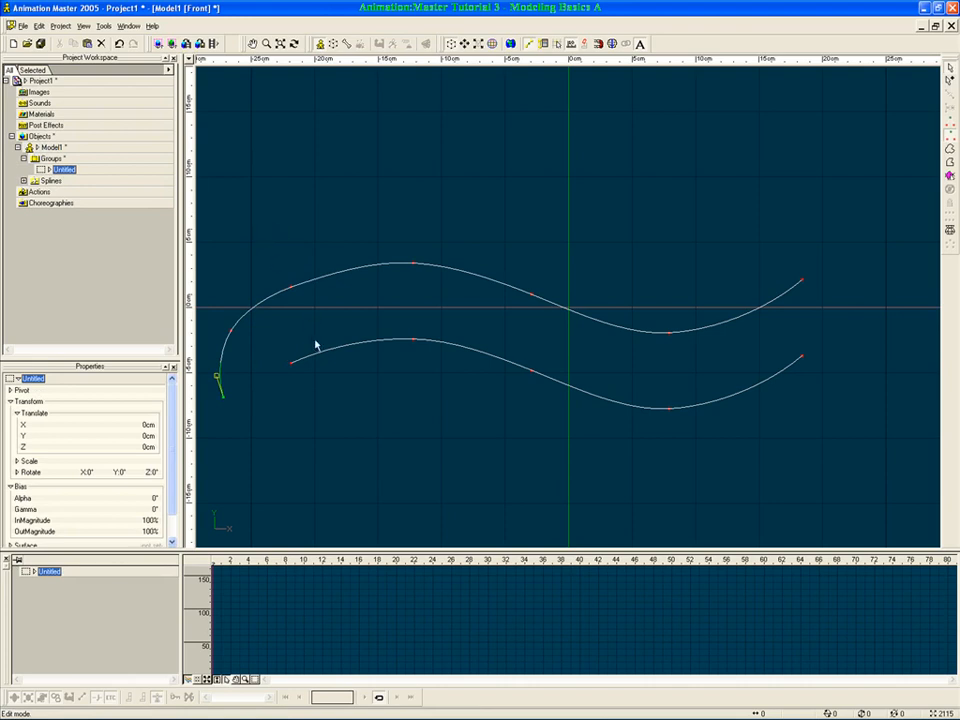
left_click_drag(210, 302, 249, 444)
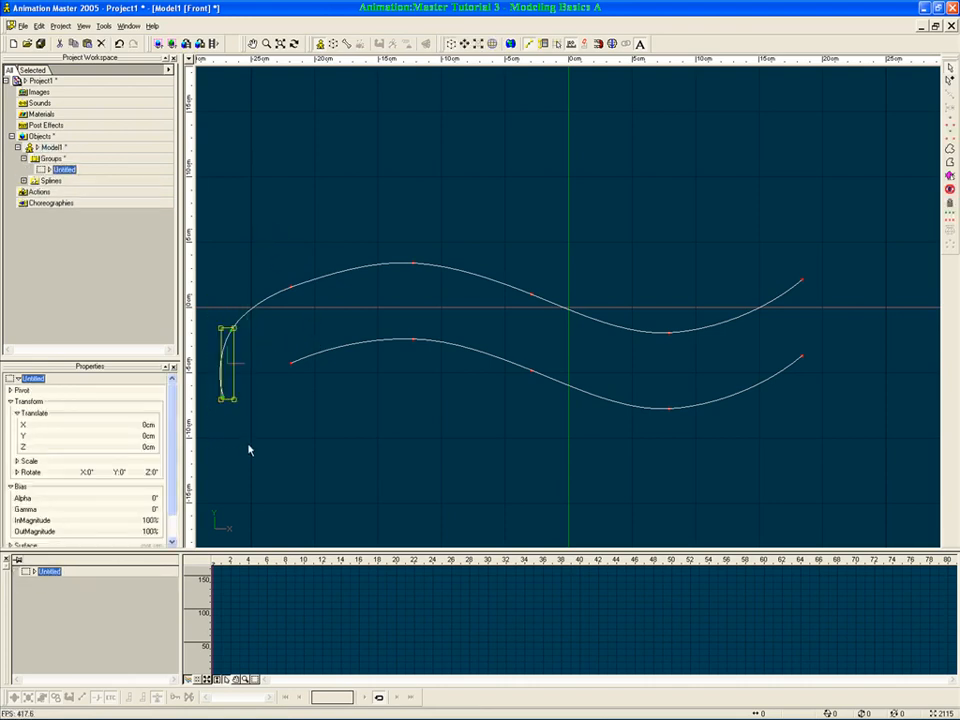
key("Delete")
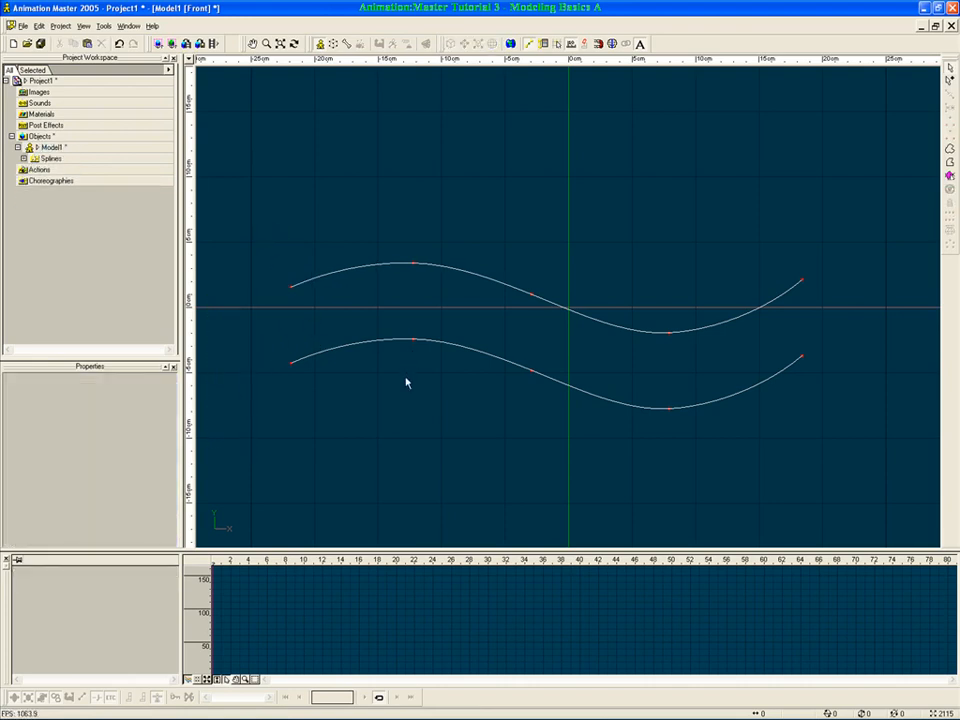
Draw a four-point vertical spline about 15 cm tall, crossing both curves near their second control points from the left
left_click_drag(409, 412, 415, 348)
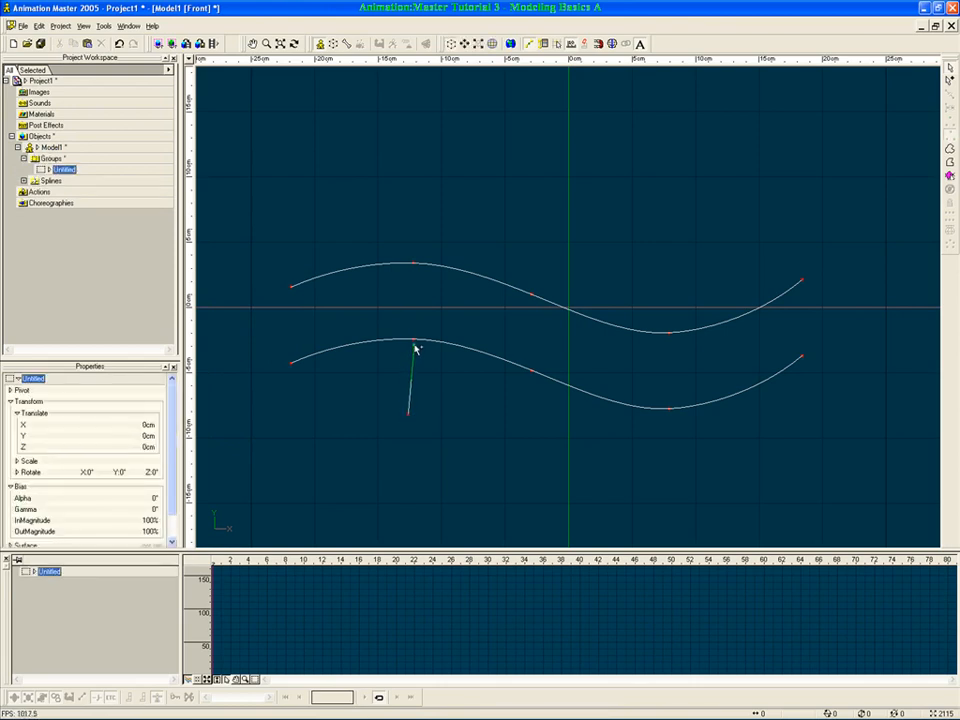
left_click(415, 350)
left_click(415, 267)
left_click(415, 214)
key("Escape")
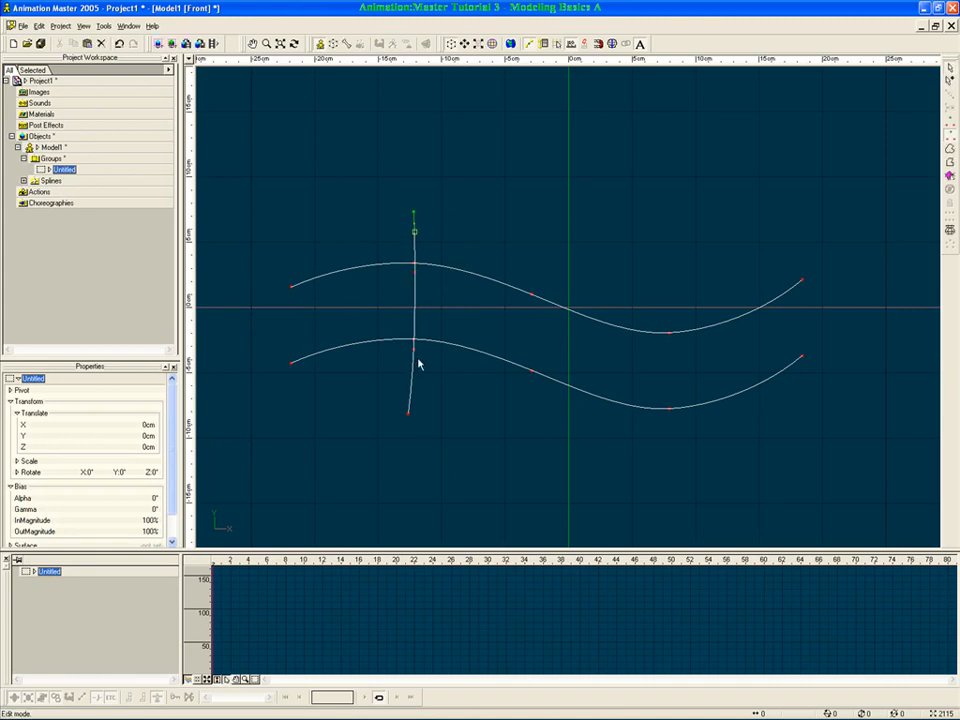
Weld the vertical spline's two middle points onto the second control points of the lower and upper curves
mouse_move(415, 356)
left_mouse_down()
mouse_move(420, 384)
mouse_move(431, 372)
mouse_move(416, 376)
mouse_move(426, 375)
mouse_move(415, 343)
left_mouse_up()
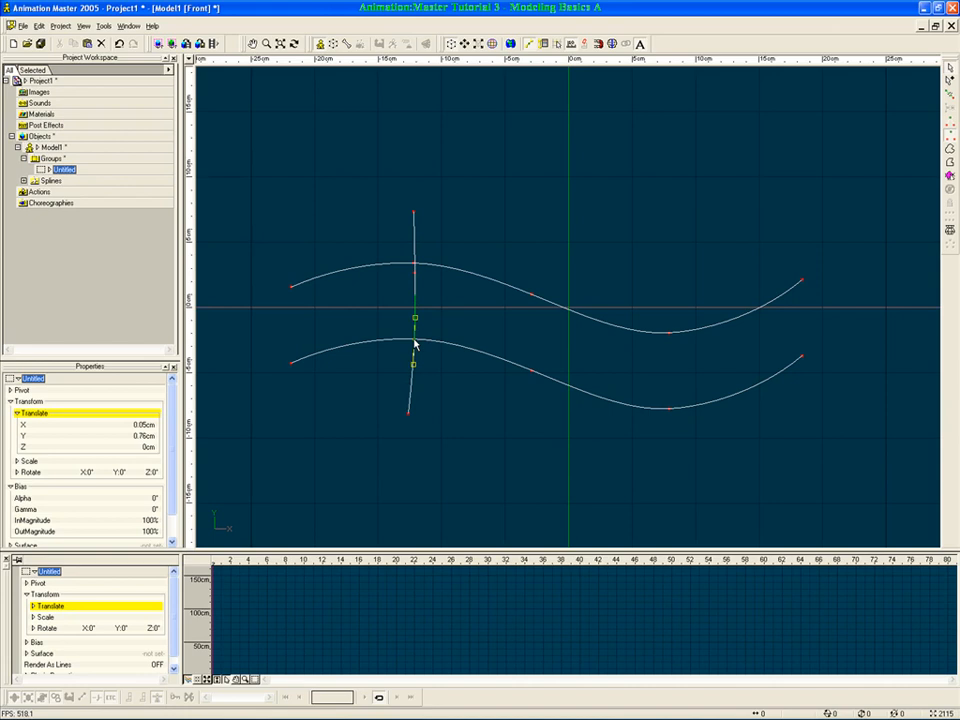
right_click(415, 341)
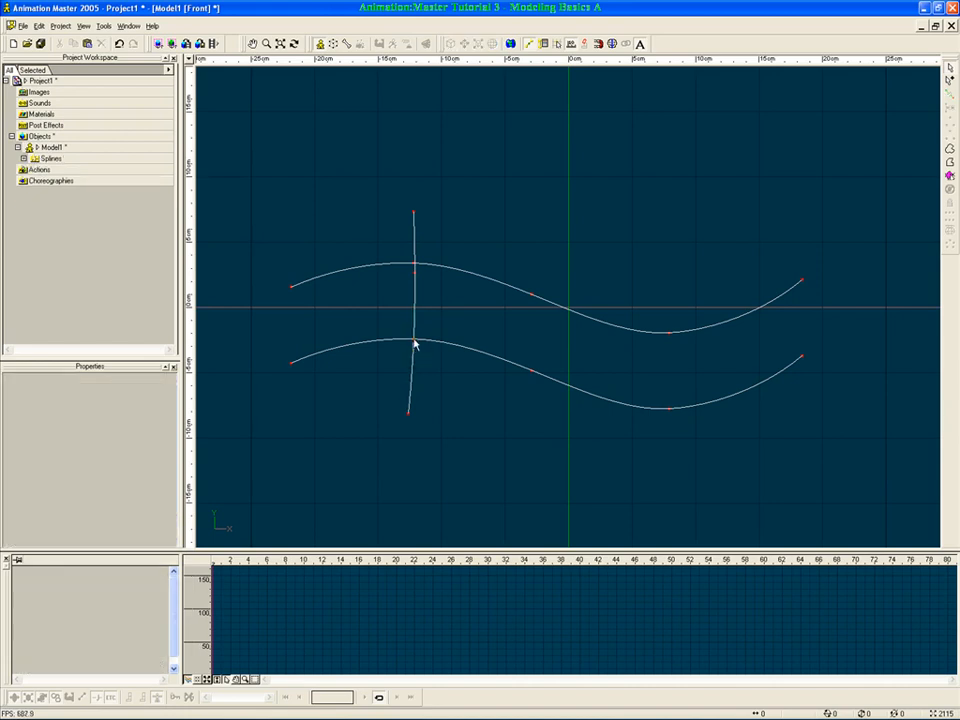
left_click(415, 350)
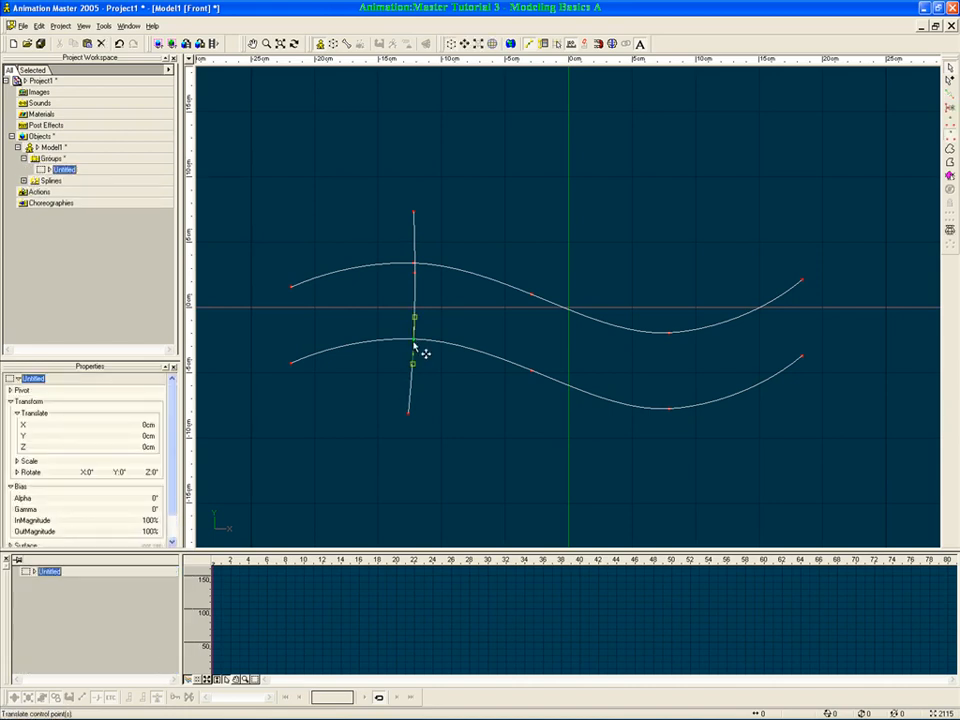
mouse_move(412, 347)
left_mouse_down()
mouse_move(424, 349)
mouse_move(417, 368)
mouse_move(407, 357)
left_mouse_up()
key("ctrl+z")
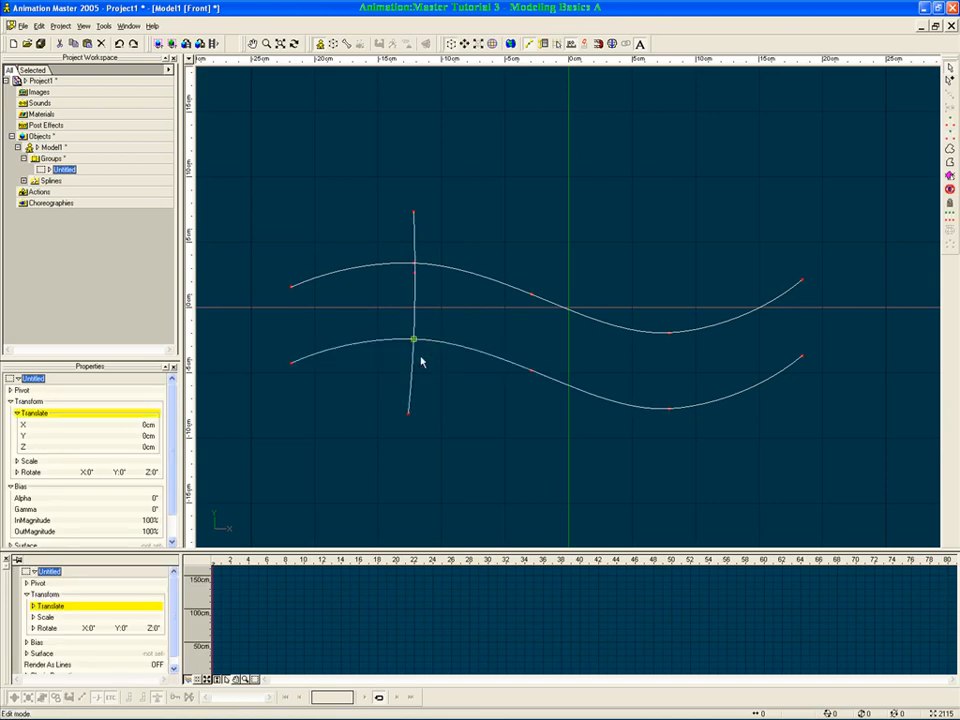
left_click(441, 321)
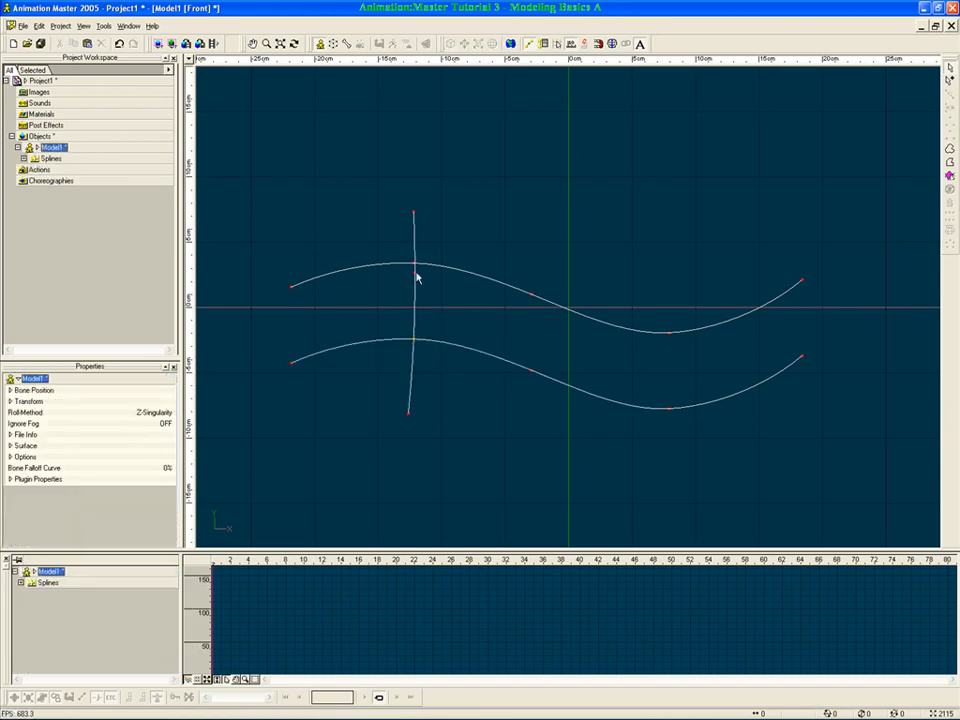
left_click_drag(417, 278, 416, 268)
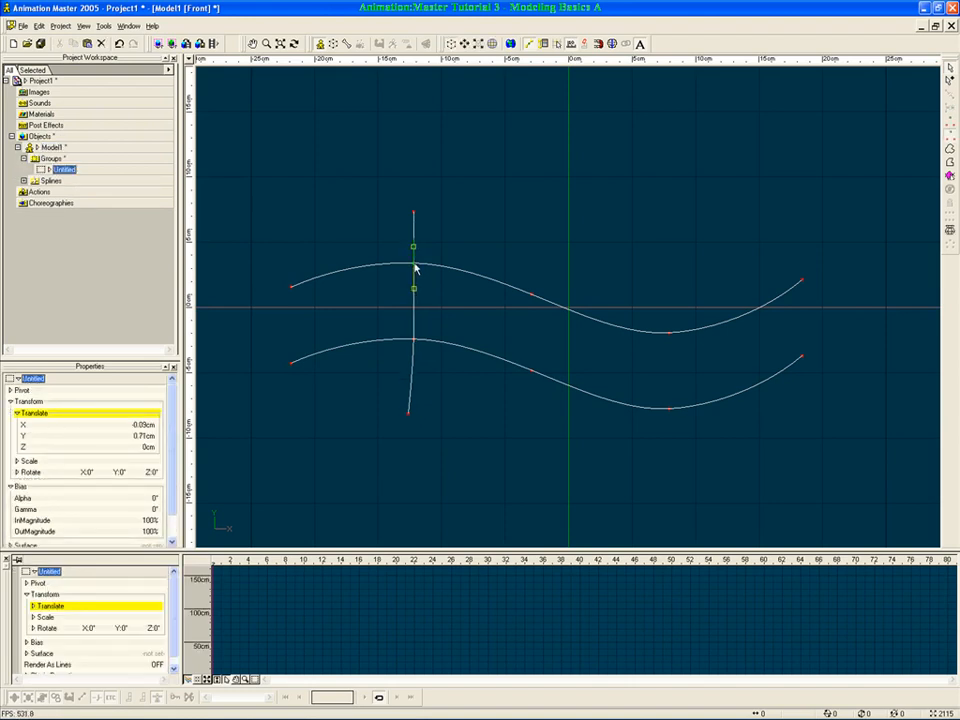
right_click(416, 268)
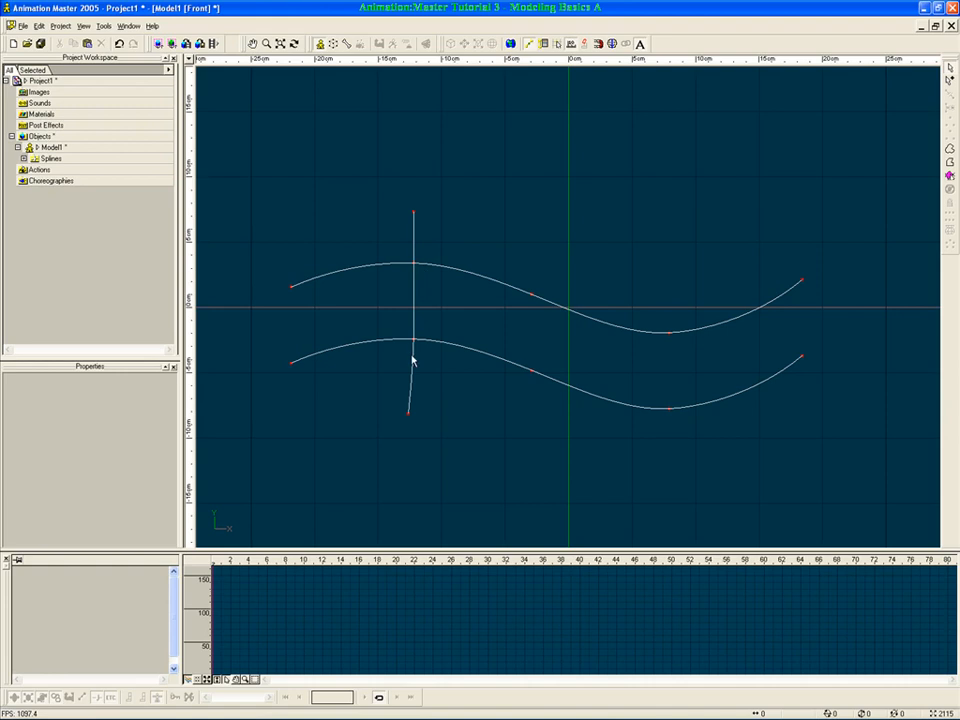
Delete the vertical spline's loose end points below the lower curve and above the upper curve
left_click(409, 412)
key("Delete")
left_click(414, 212)
key("Delete")
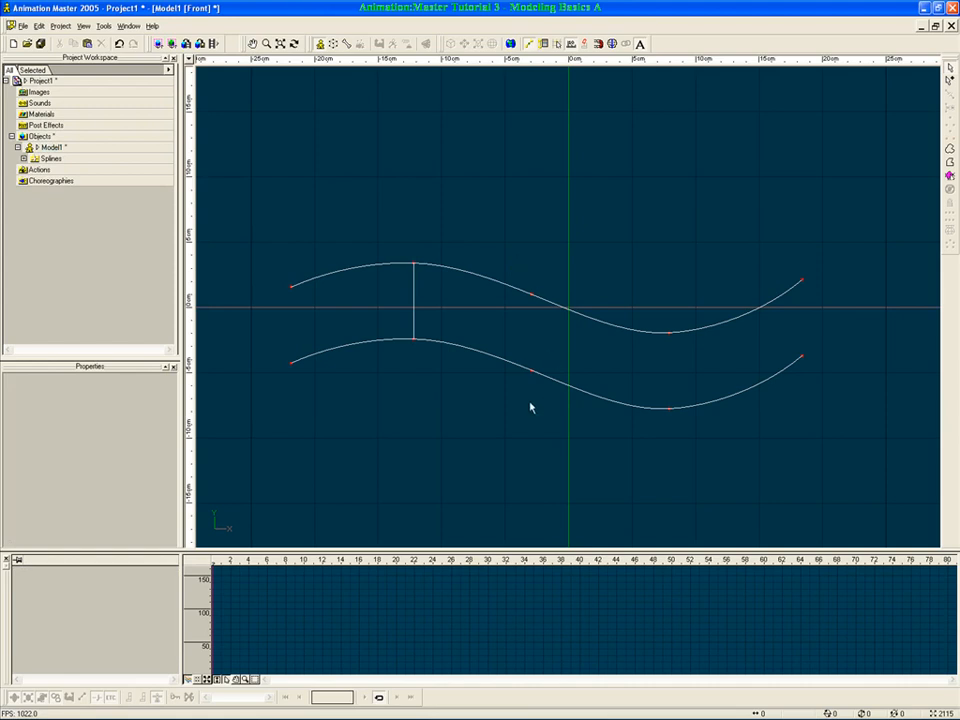
Add a vertical spline directly connecting the middle control points of the lower and upper curves, and deselect it
key("shift+a")
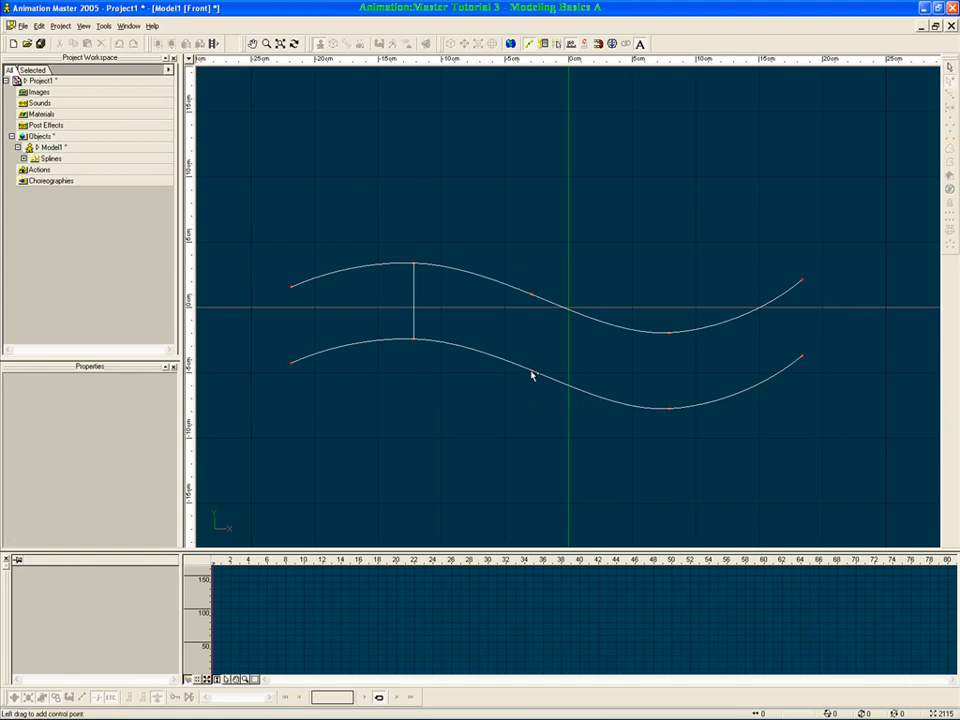
left_click_drag(532, 372, 532, 240)
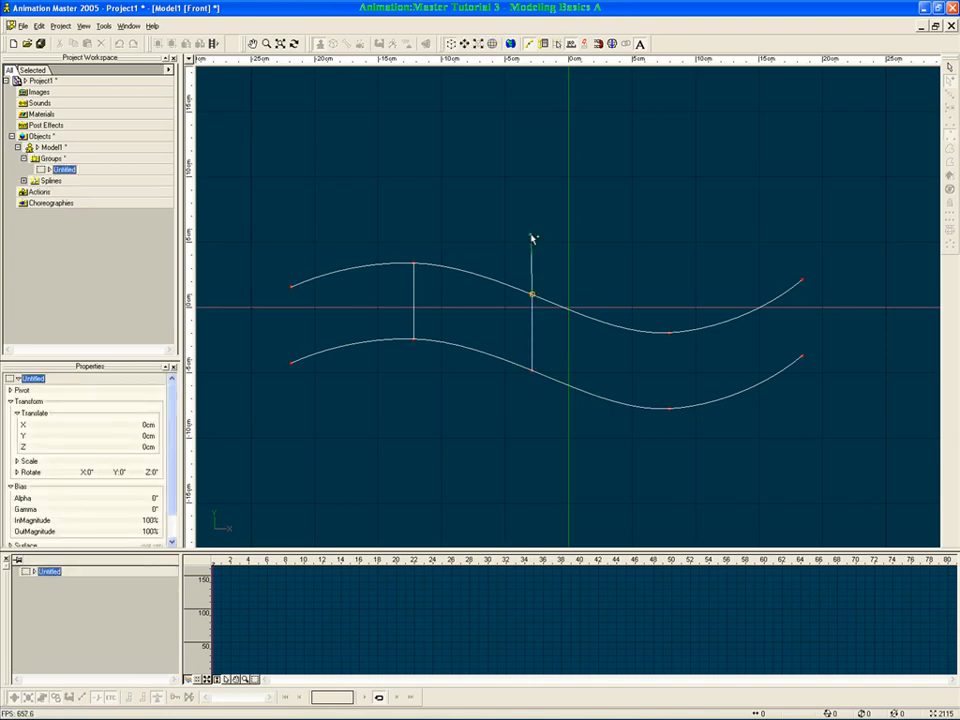
key("Escape")
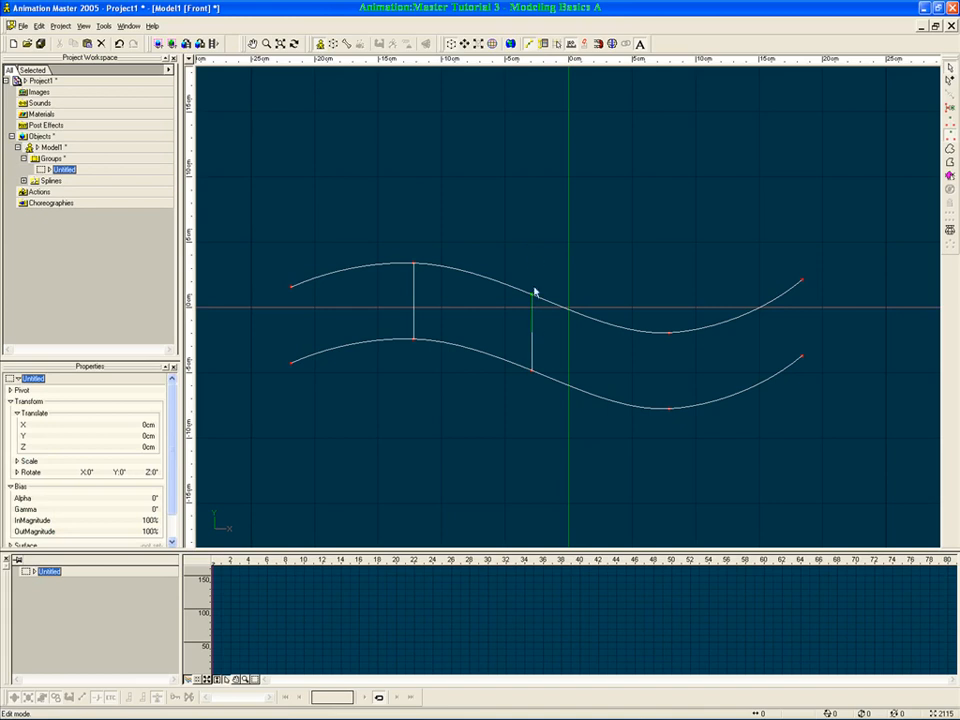
key("Escape")
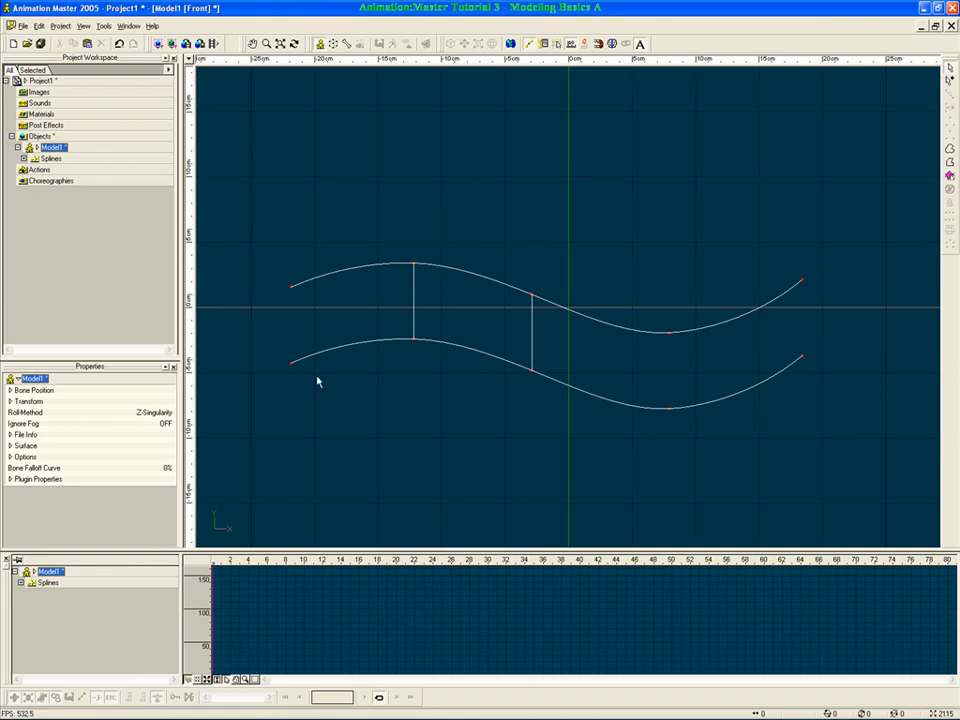
Try joining the left end points of the two curves directly by extending the lower spline up to the upper one
key("a")
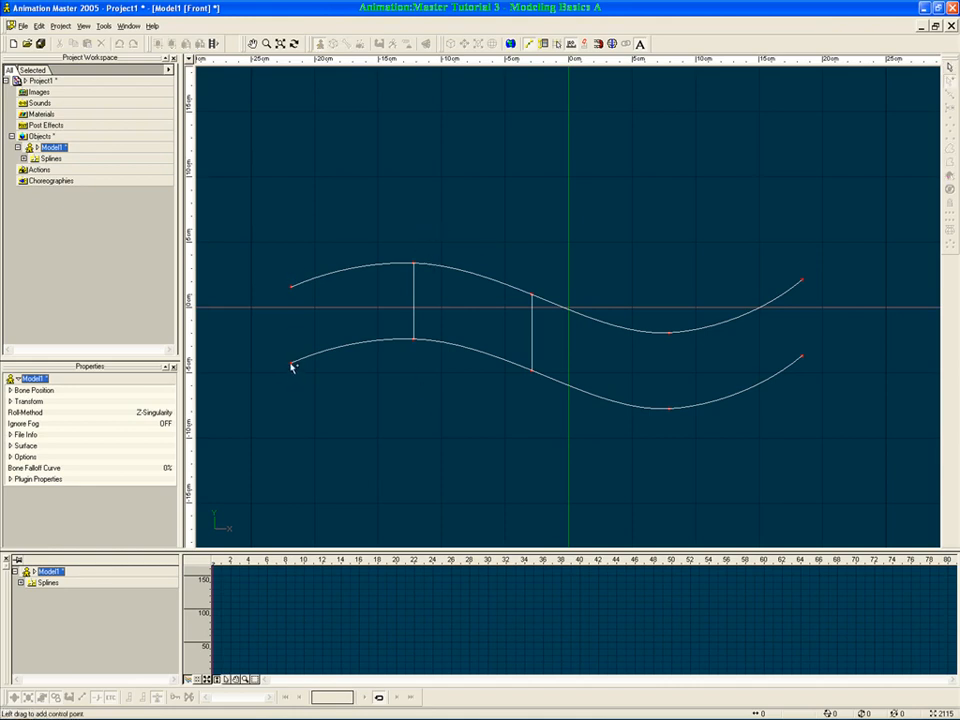
left_click(291, 365)
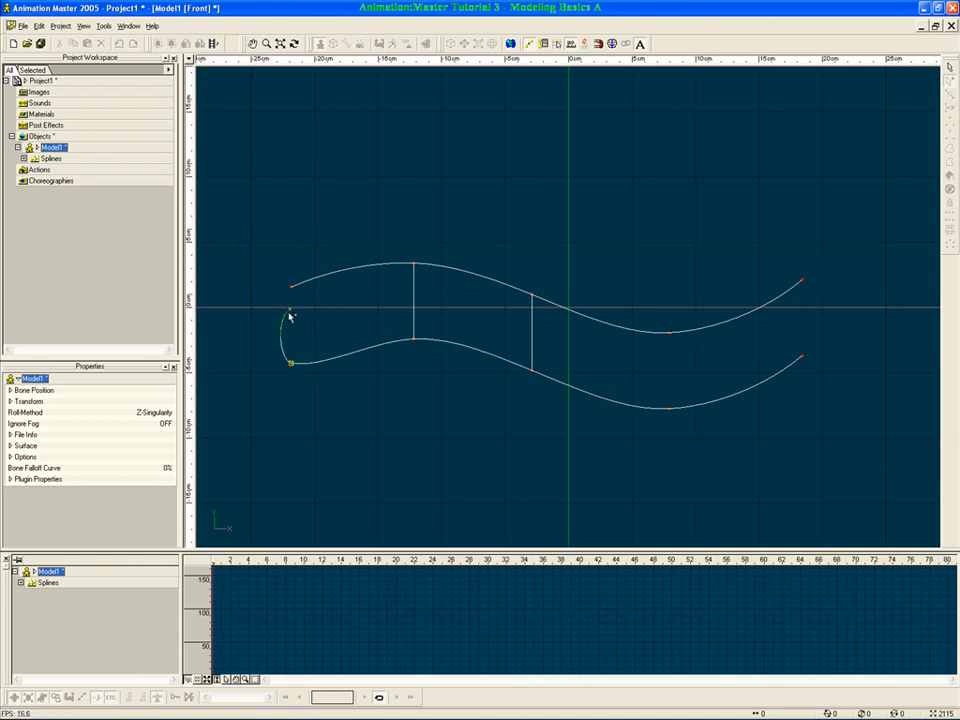
left_click(291, 287)
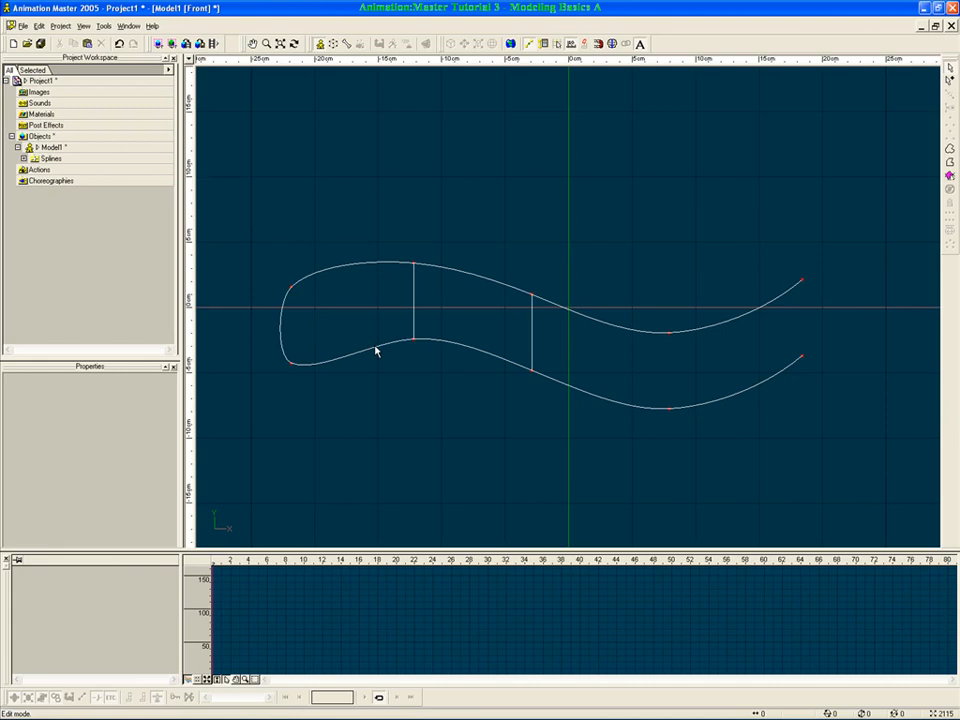
Examine the control points of the joined left end, and delete the segment connecting the two curves
left_click(281, 347)
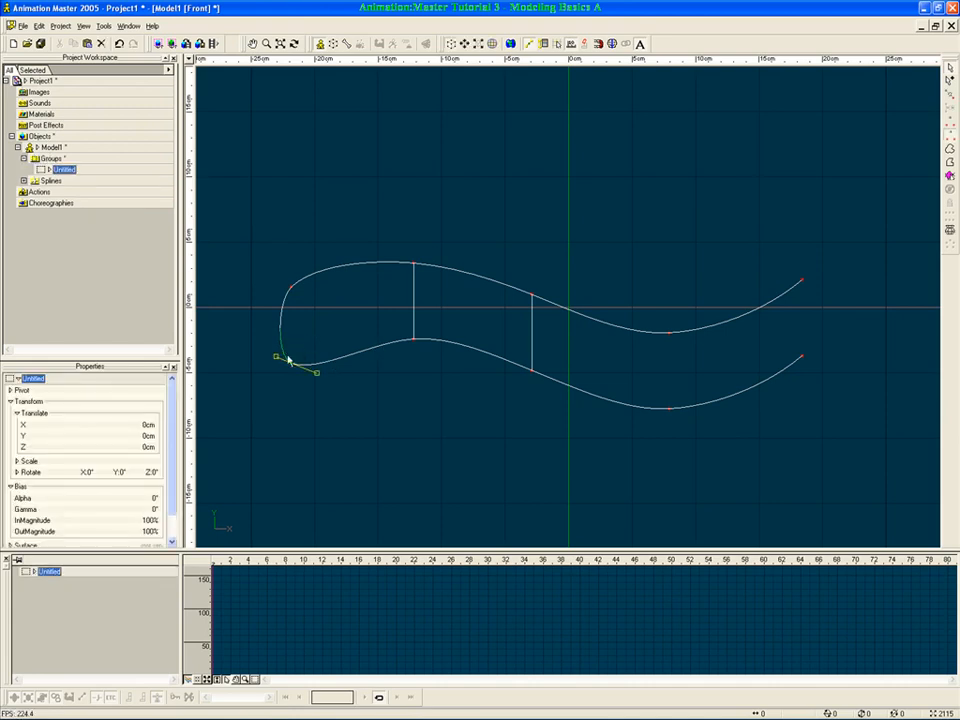
left_click(295, 354)
left_click(297, 356)
left_click(286, 364)
left_click(282, 357)
left_click(283, 303)
left_click(281, 336)
left_click(281, 314)
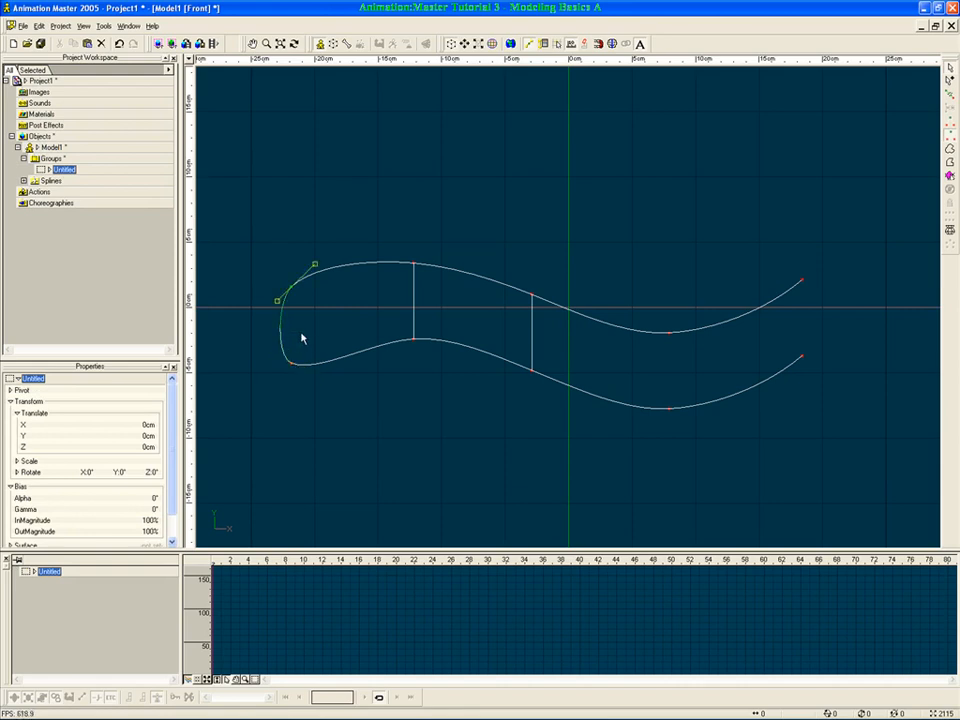
key("Delete")
left_click(302, 335)
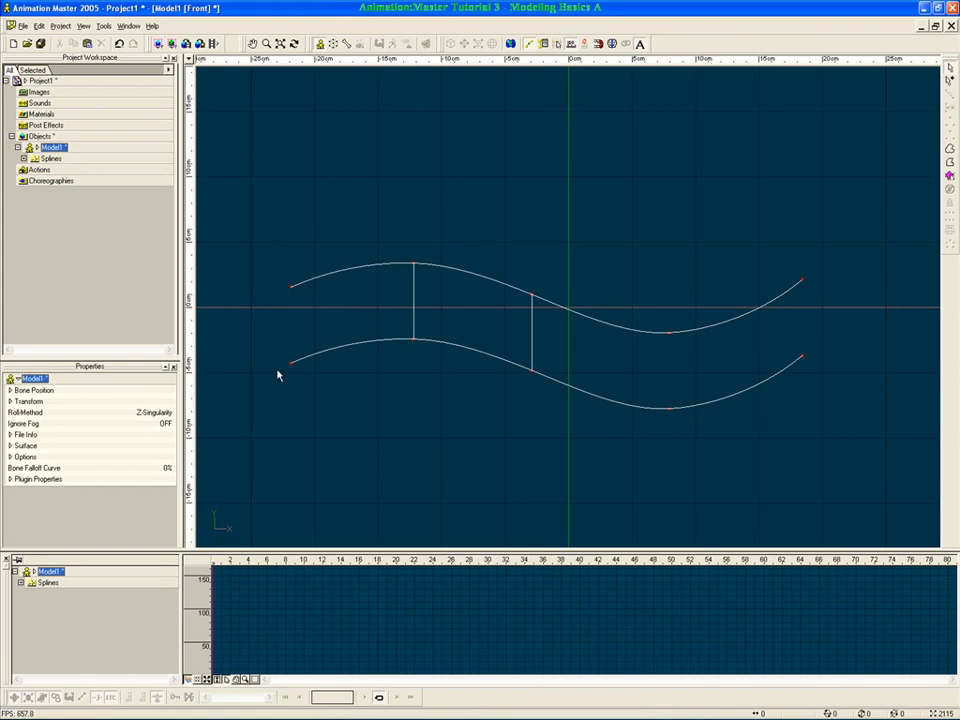
Draw a four-point vertical spline about 14 cm tall just outside the left ends of the two curves
key("a")
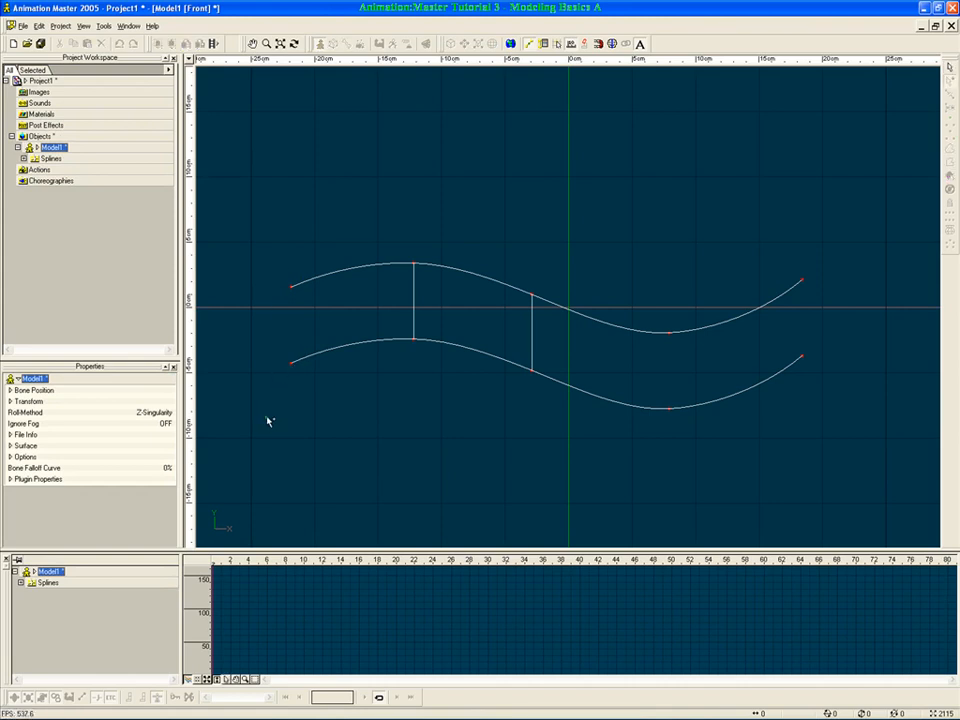
left_click(267, 416)
left_click(277, 367)
left_click_drag(275, 292, 279, 287)
left_click_drag(290, 225, 282, 229)
key("Escape")
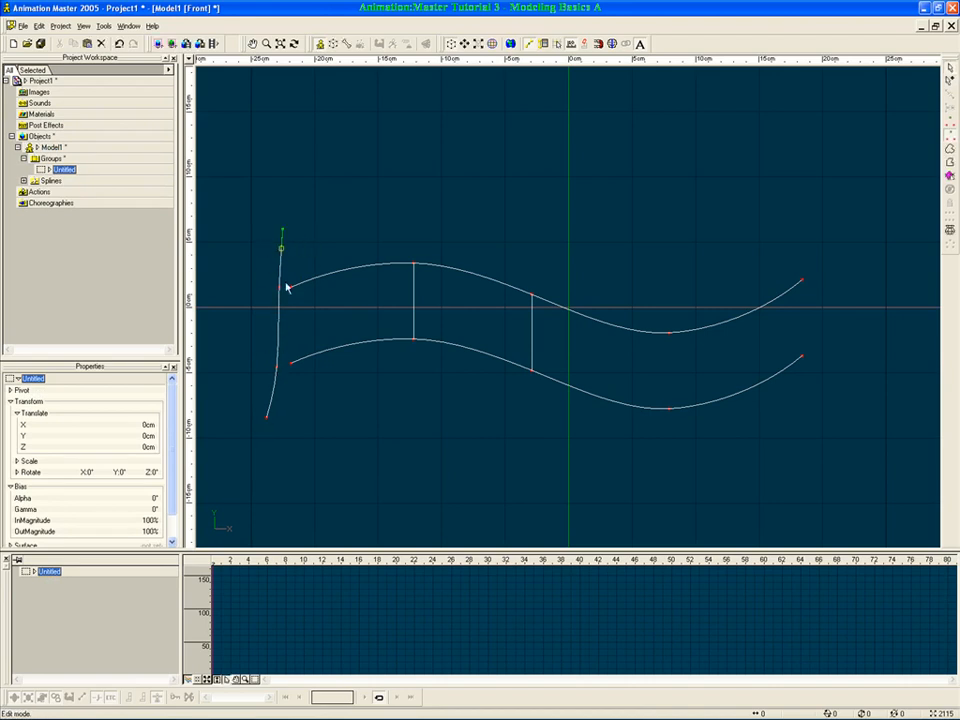
Weld the new spline's two middle points onto the left end points of the upper and lower curves
left_click_drag(280, 288, 292, 291)
right_click(291, 290)
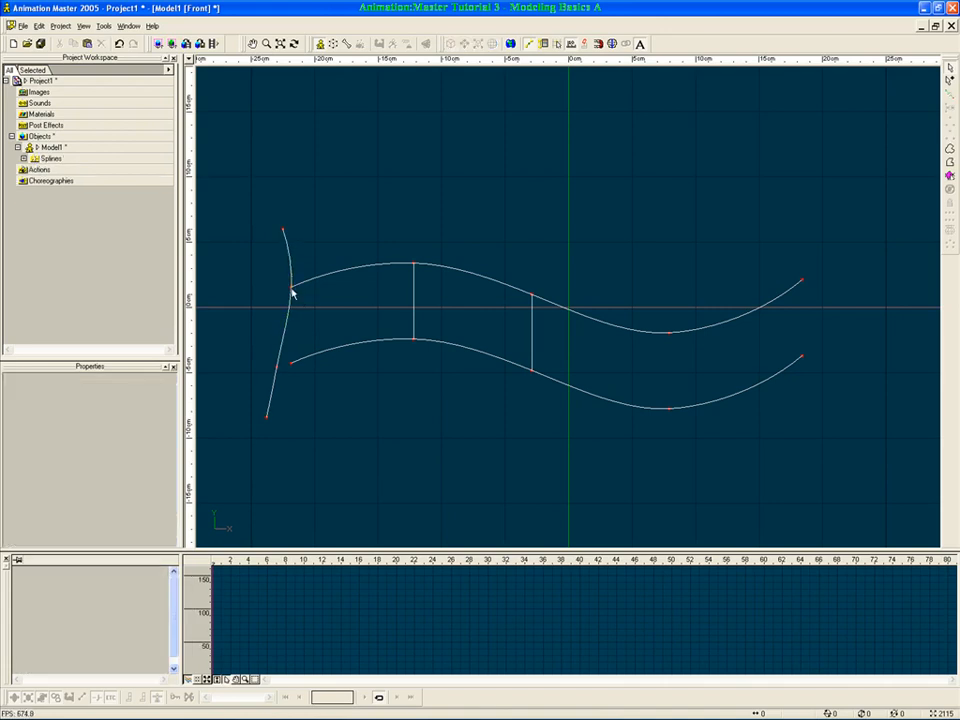
left_click_drag(277, 366, 291, 366)
right_click(292, 366)
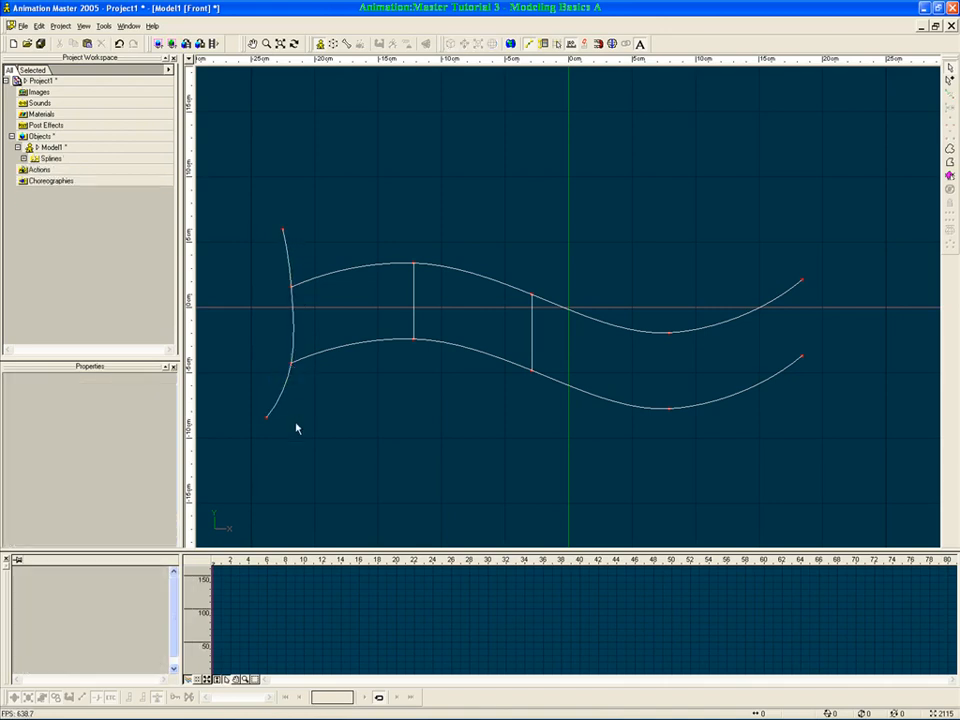
Delete the loose end points of the vertical spline at the curves' left ends
left_click_drag(280, 424, 251, 409)
key("Delete")
left_click_drag(262, 214, 305, 250)
key("Delete")
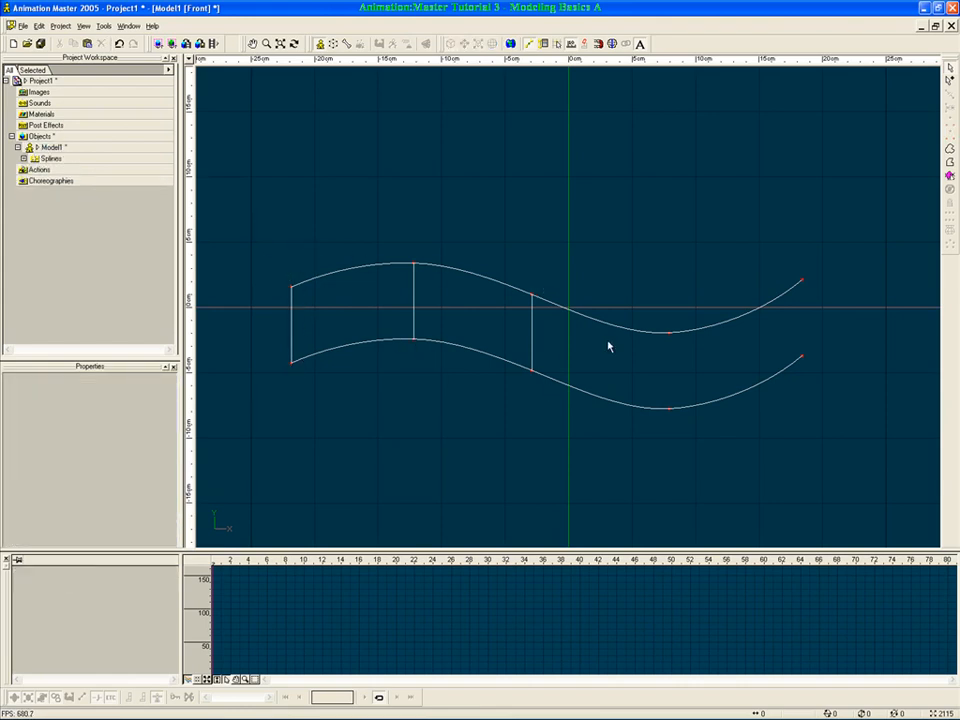
Add a vertical spline directly connecting the fourth control points from the left on the lower and upper curves
left_click(670, 408)
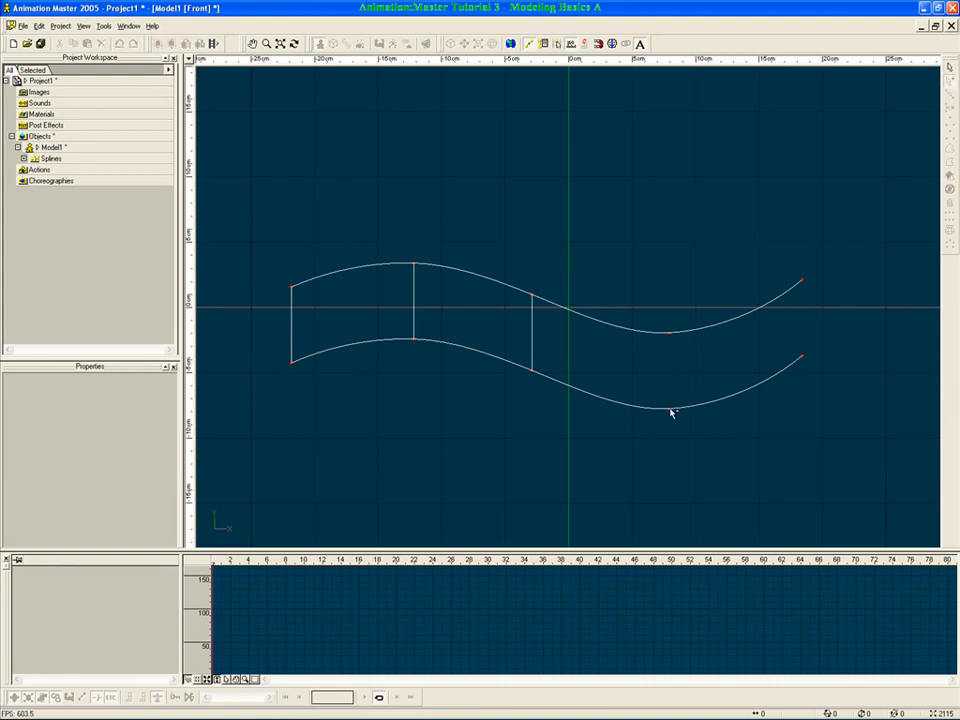
left_click(669, 333)
key("Escape")
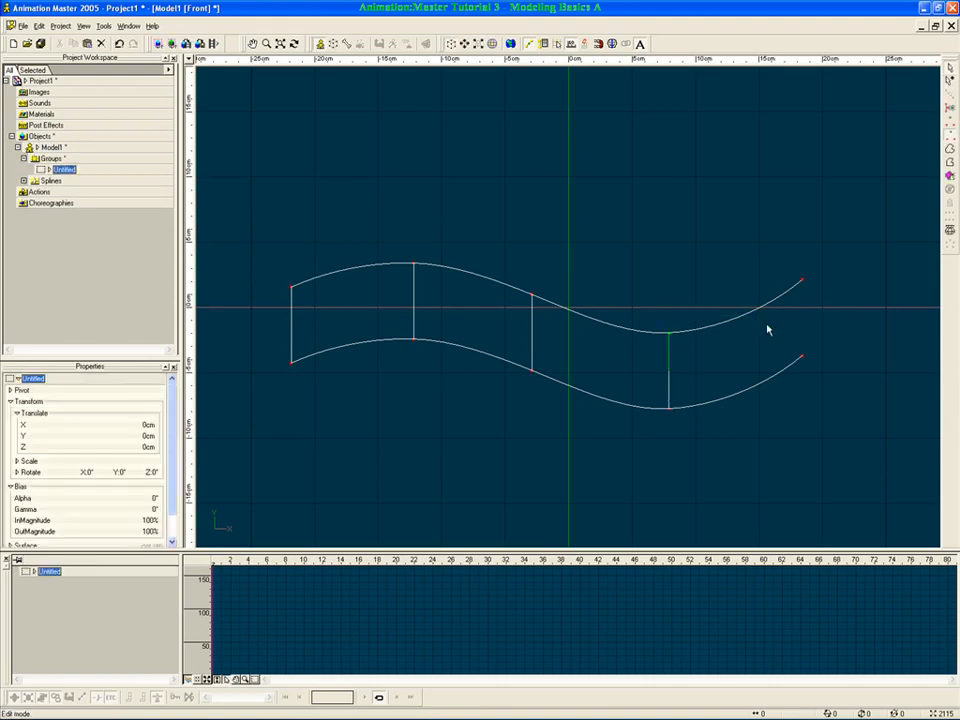
Draw a four-point vertical spline about 12 cm tall just outside the right ends of the two curves
key("a")
left_click(823, 398)
left_click(810, 347)
left_click(817, 240)
key("Escape")
Weld the new spline's two middle points onto the right end points of the upper and lower curves
left_click_drag(815, 282, 804, 280)
right_click(804, 280)
left_click(806, 362)
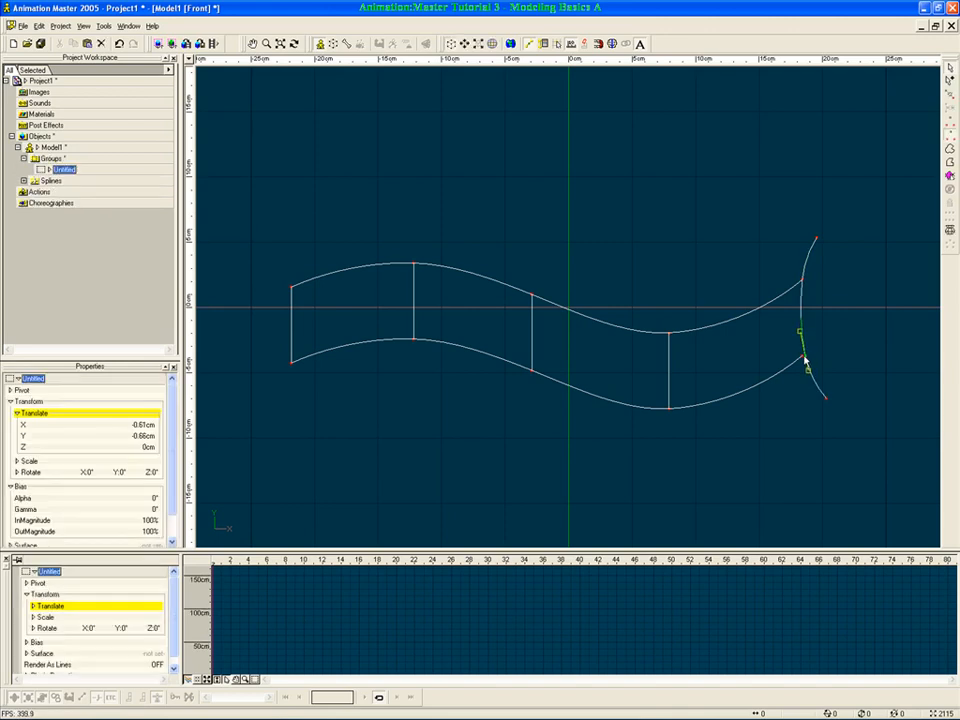
right_click(802, 360)
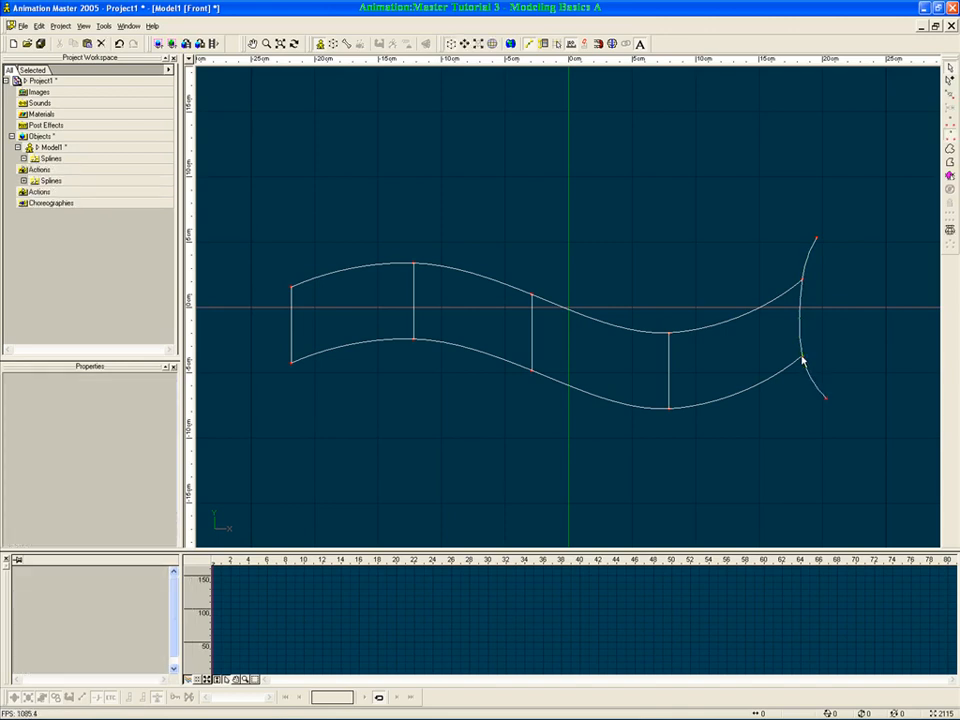
Delete the loose end points of the vertical spline at the curves' right ends
left_click(826, 399)
key("Delete")
left_click_drag(842, 220, 807, 262)
key("Delete")
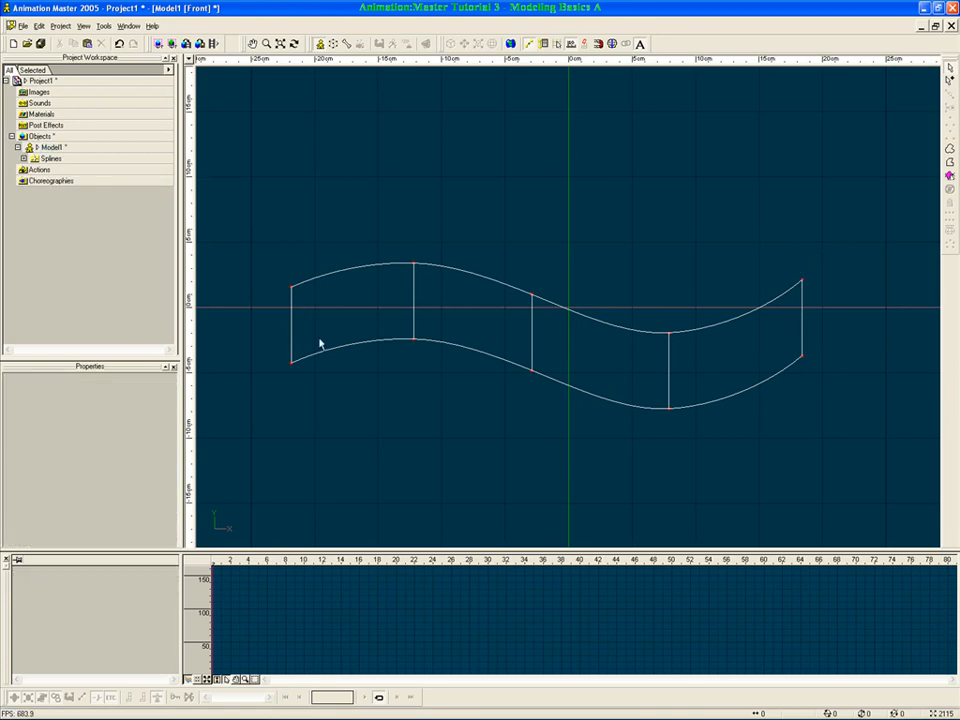
Display the patches in shaded wireframe mode and orbit around to examine the surface from different sides
key("t")
left_click_drag(617, 328, 598, 345)
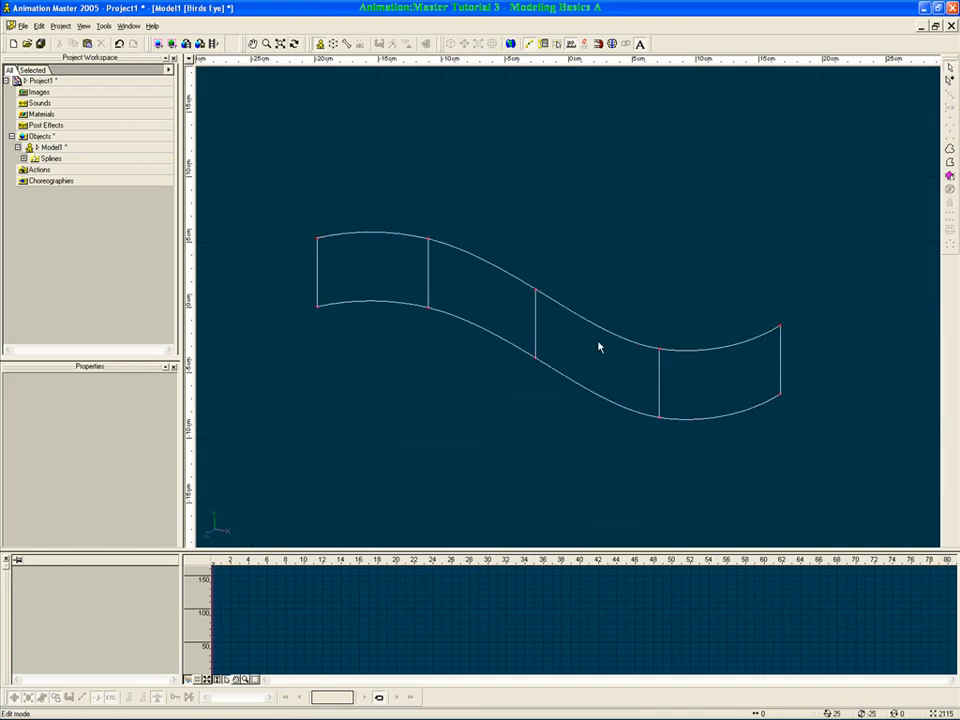
key("1")
key("4")
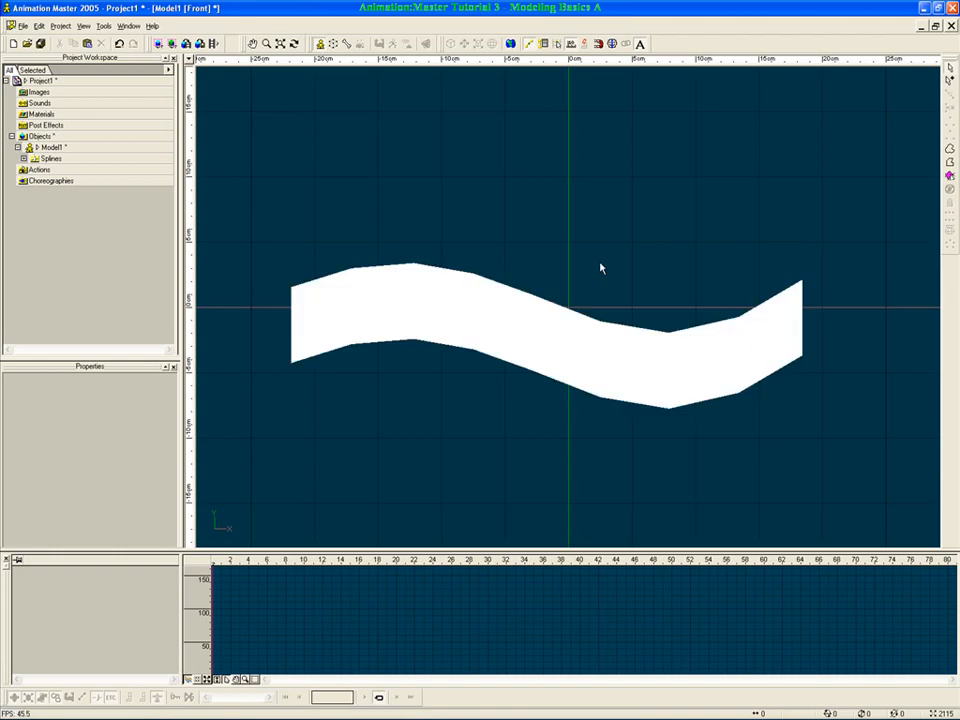
key("0")
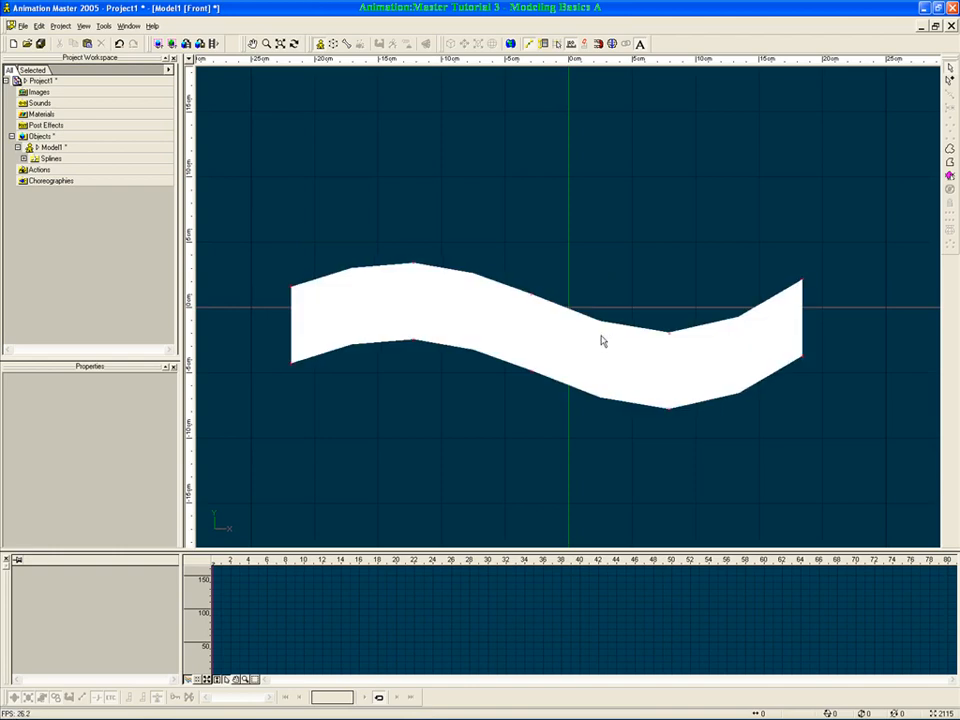
key("t")
left_click_drag(659, 343, 591, 349)
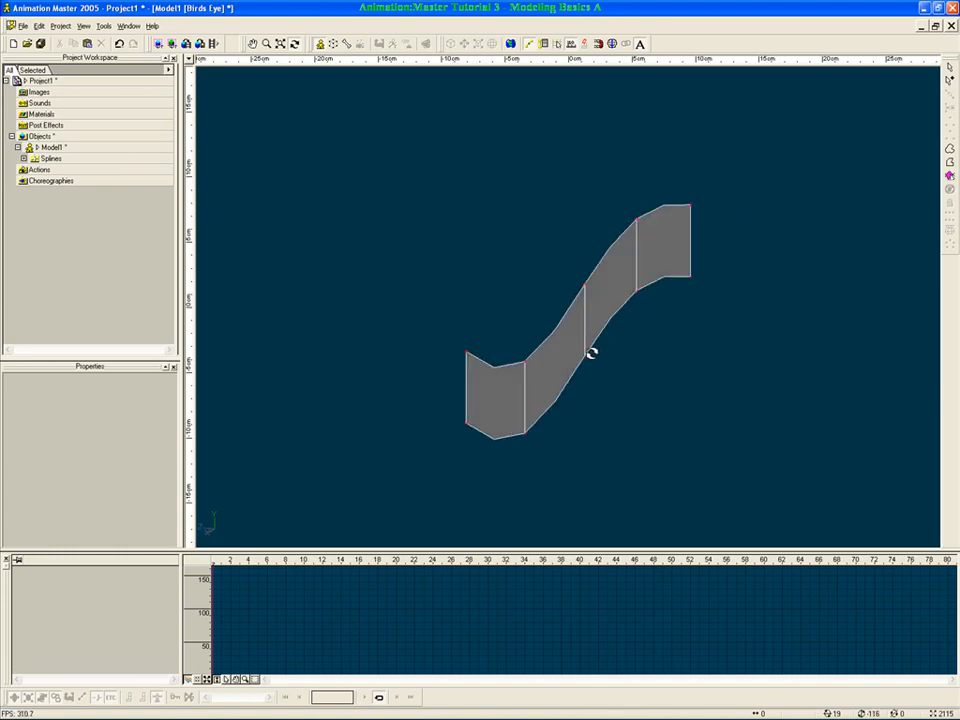
Turn off Show Back Facing Polys in the rendering options
left_click(104, 26)
left_click(115, 38)
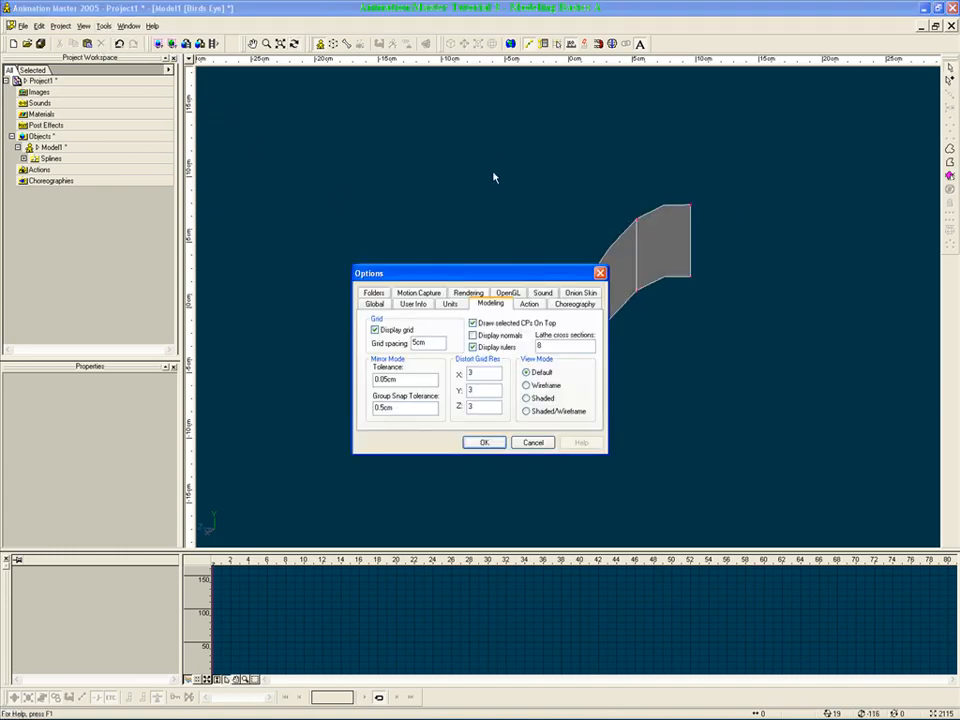
left_click(468, 293)
left_click(486, 325)
left_click(486, 325)
left_click(496, 337)
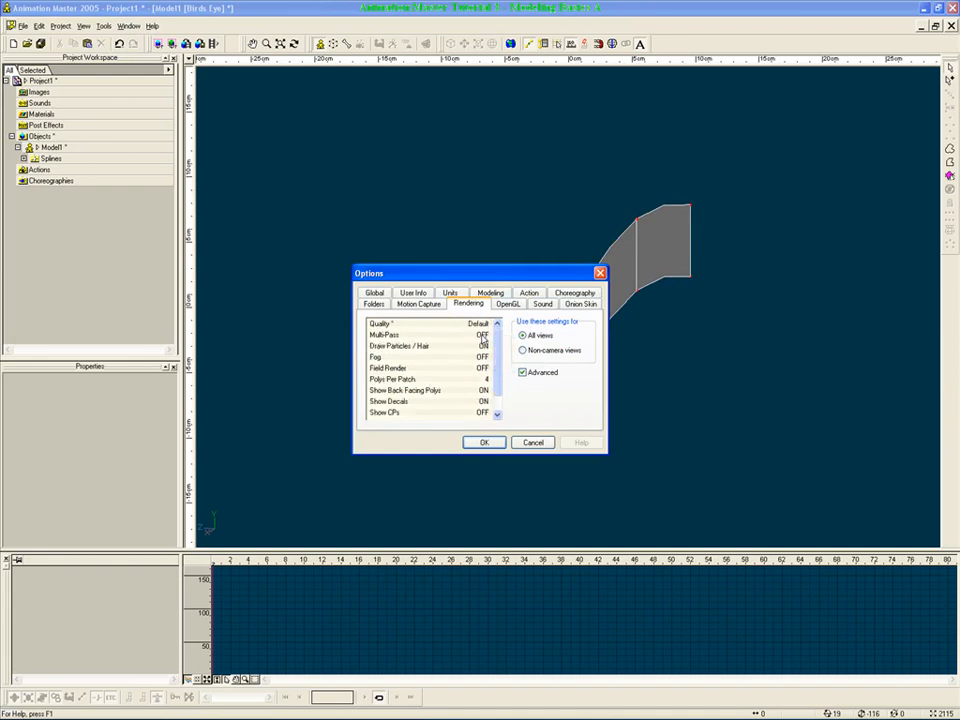
left_click_drag(497, 337, 498, 351)
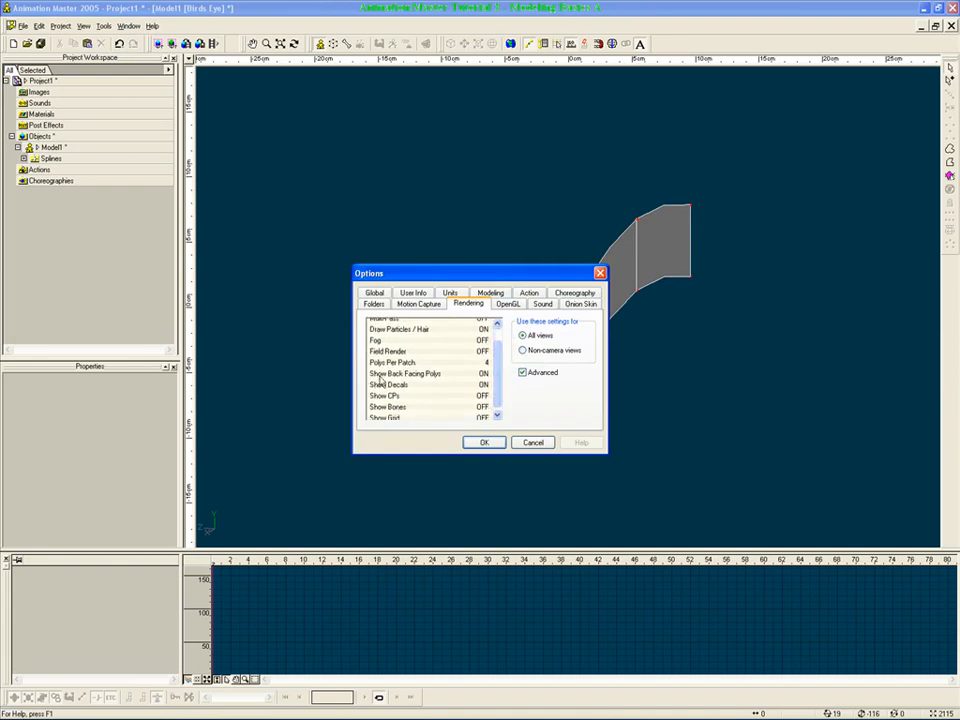
left_click(482, 374)
left_click(490, 443)
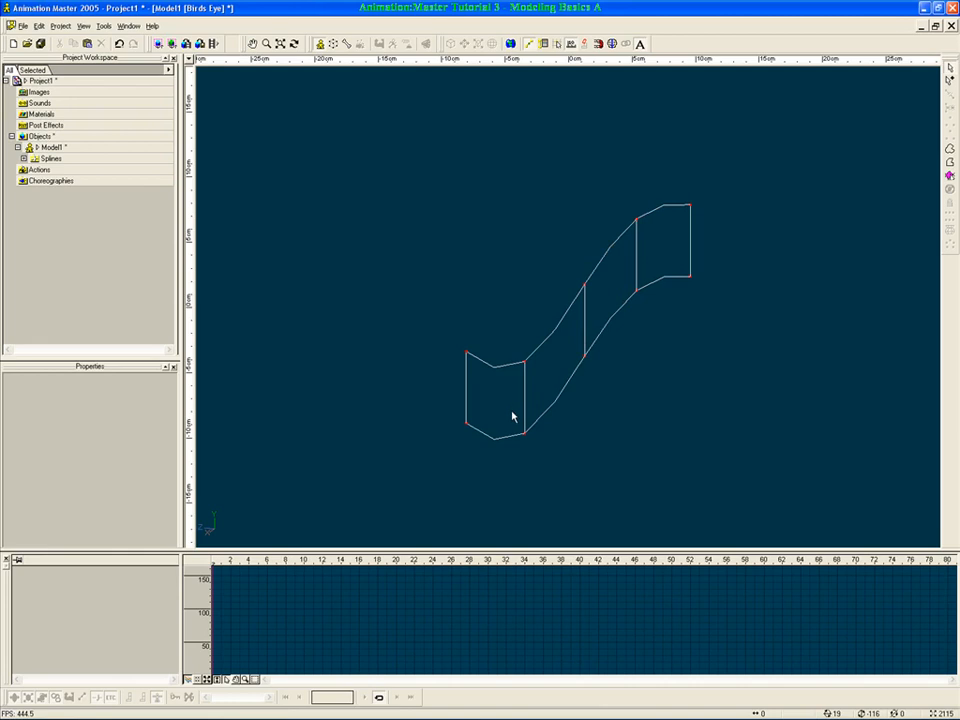
Examine both sides of the patches in perspective, and return to the front view in wireframe mode
mouse_move(505, 422)
middle_mouse_down()
mouse_move(542, 416)
mouse_move(506, 407)
mouse_move(538, 414)
middle_mouse_up()
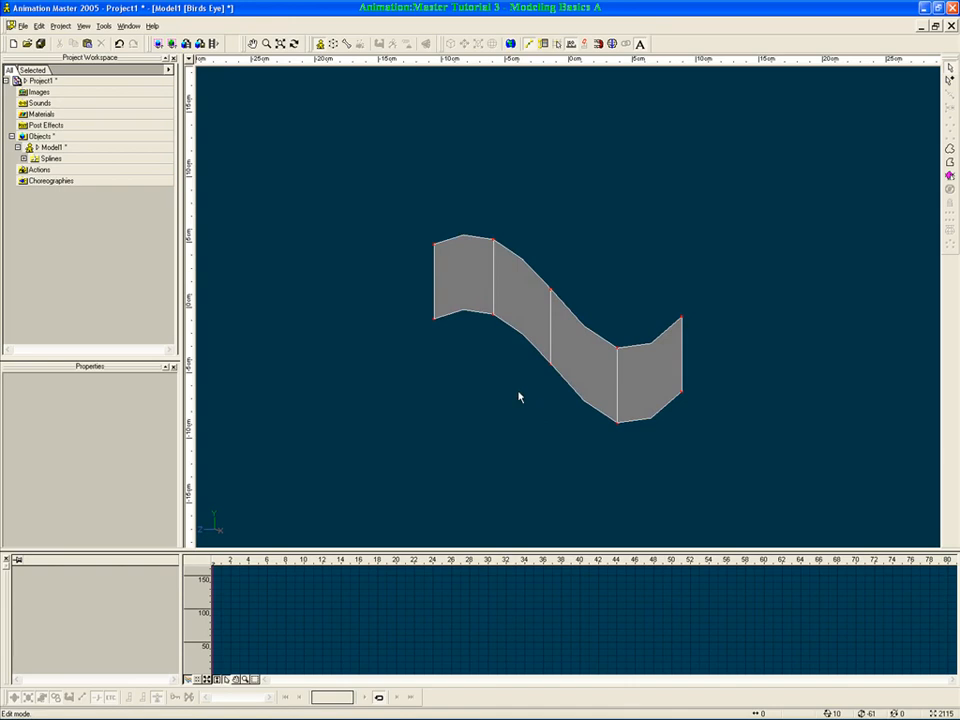
left_click_drag(628, 381, 697, 331)
key("1")
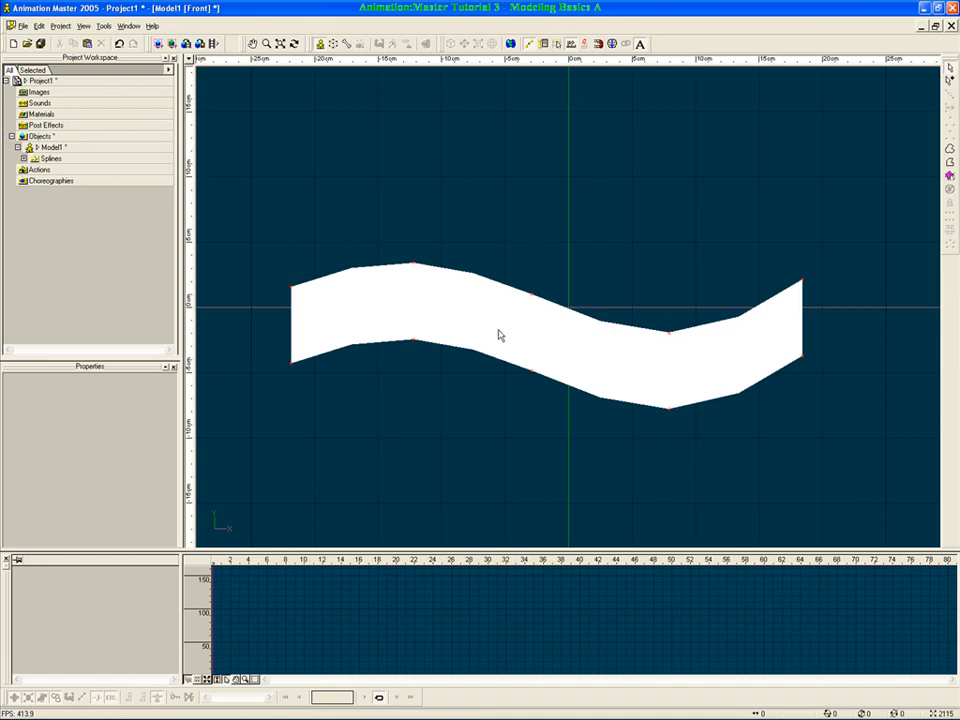
left_click(618, 268)
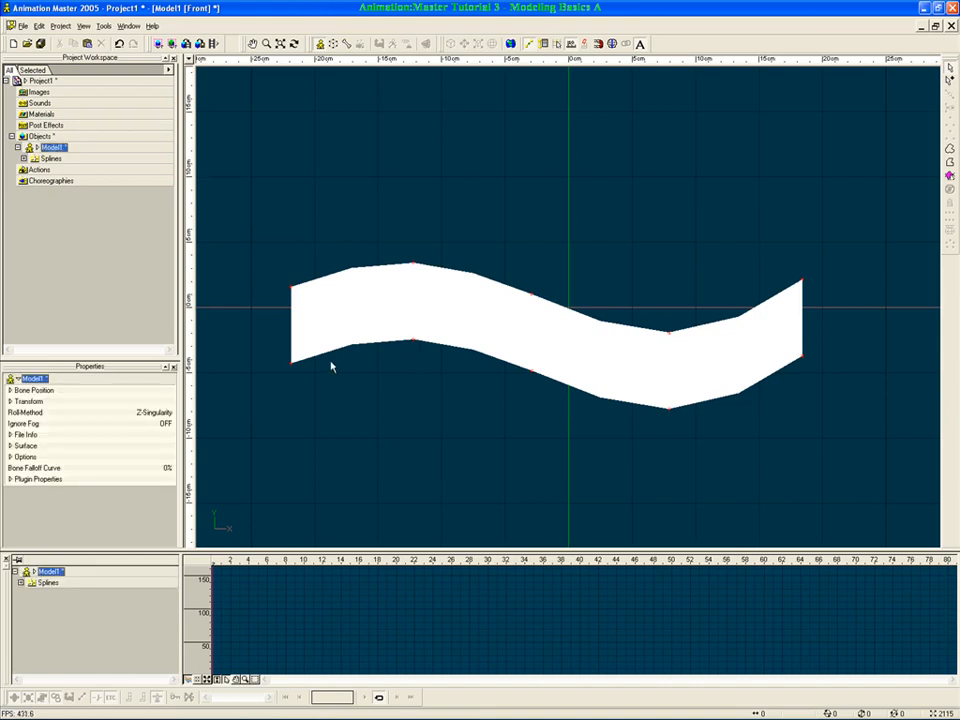
key("4")
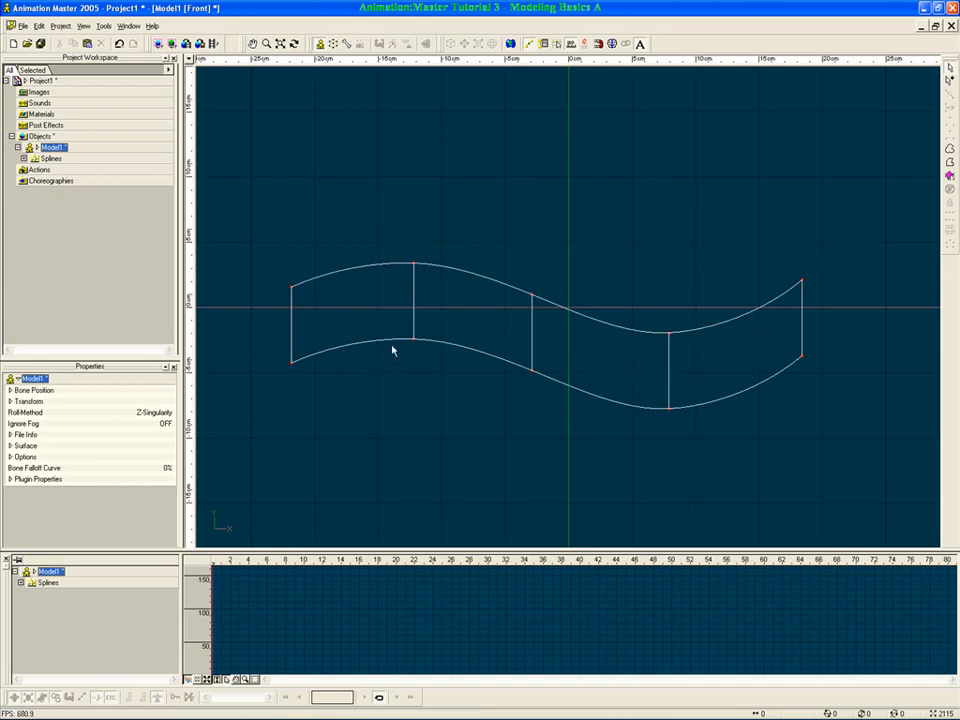
Select the lower curve's left end point and extend the selection to the whole lower curve
left_click(293, 361)
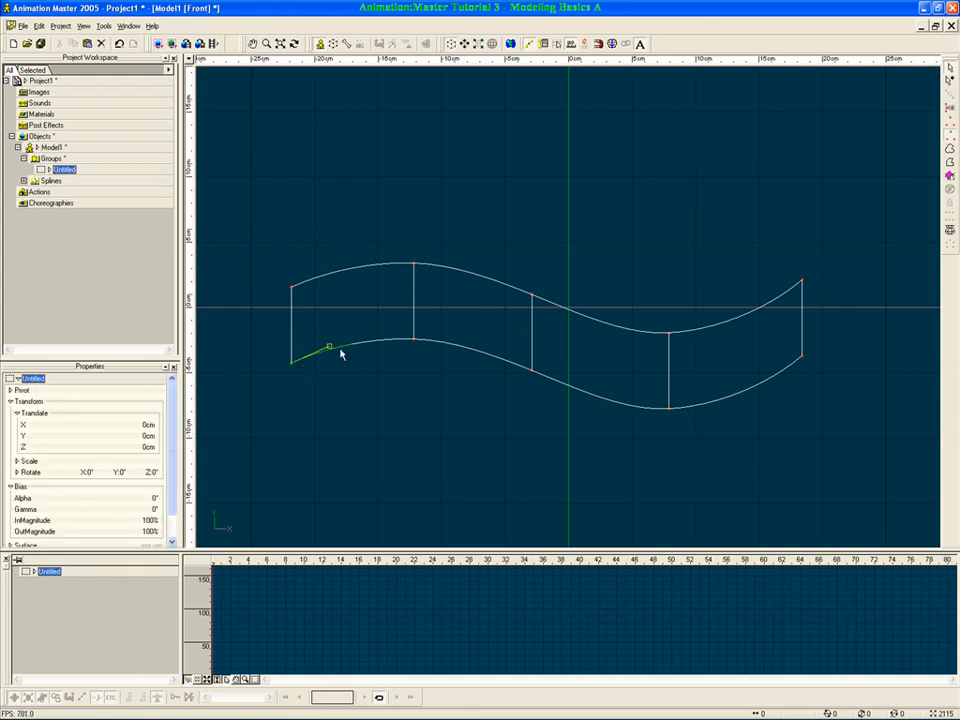
left_click(293, 358)
left_click(298, 362)
left_click(321, 378)
left_click(298, 369)
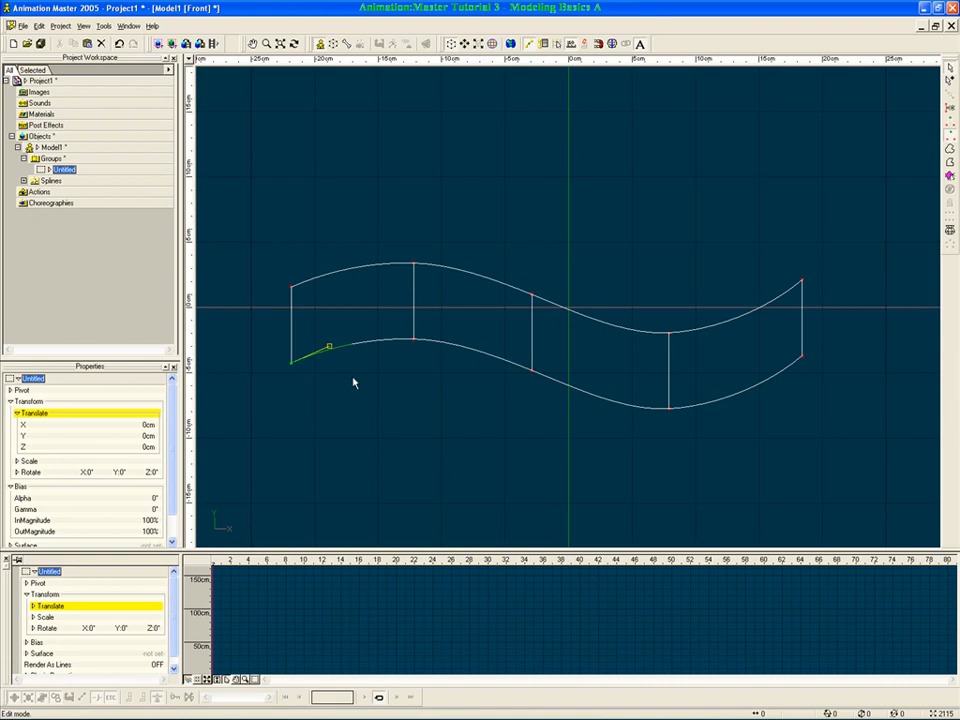
key("slash")
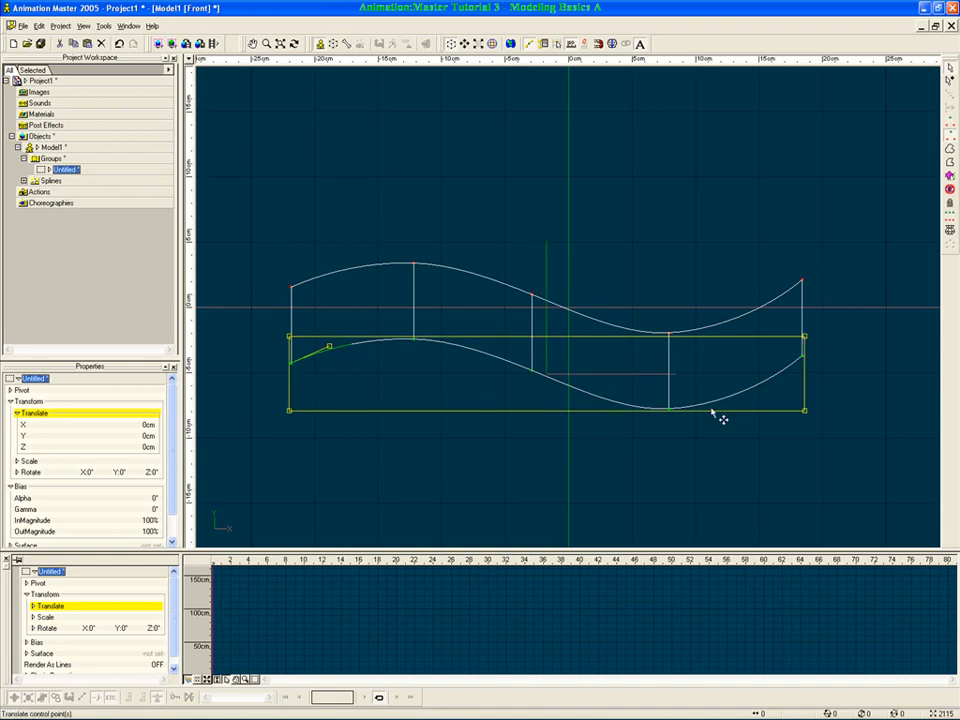
Group the two leftmost control points of the lower curve and invert the selection
left_click(443, 471)
left_click_drag(264, 326, 428, 372)
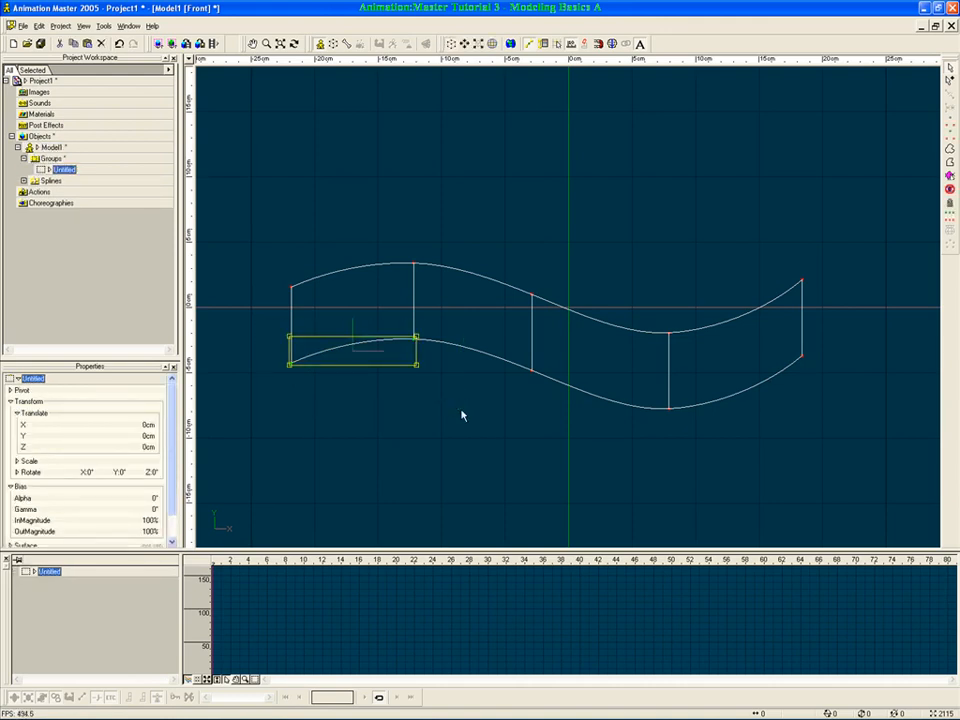
key("period")
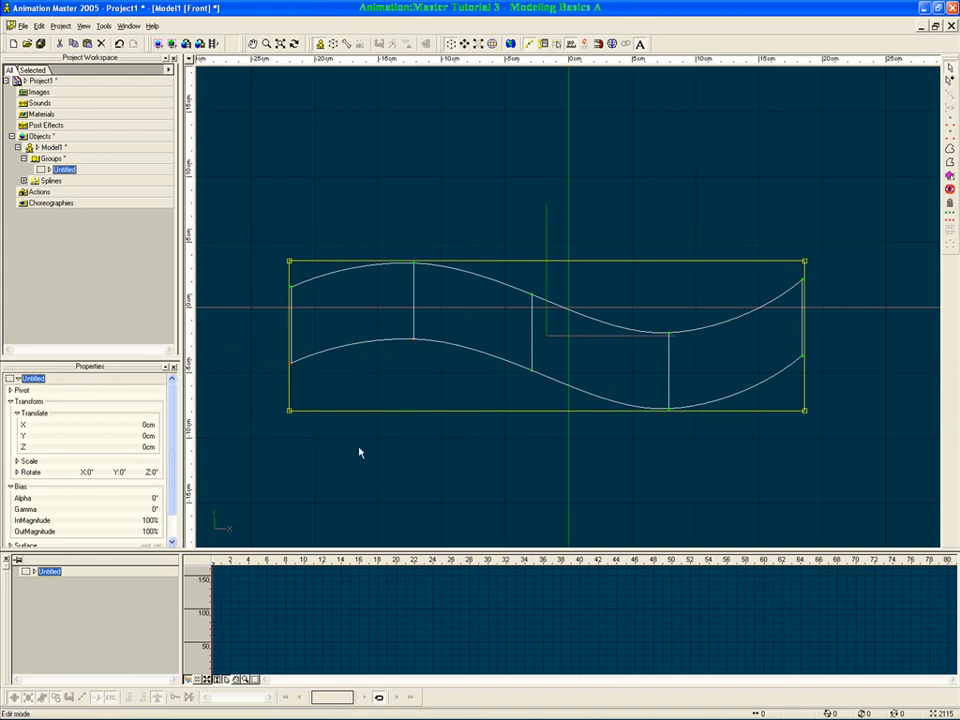
Group the lower curve's left end point, extend the selection to all connected points, and deselect everything
left_click(340, 396)
left_click_drag(263, 343, 324, 388)
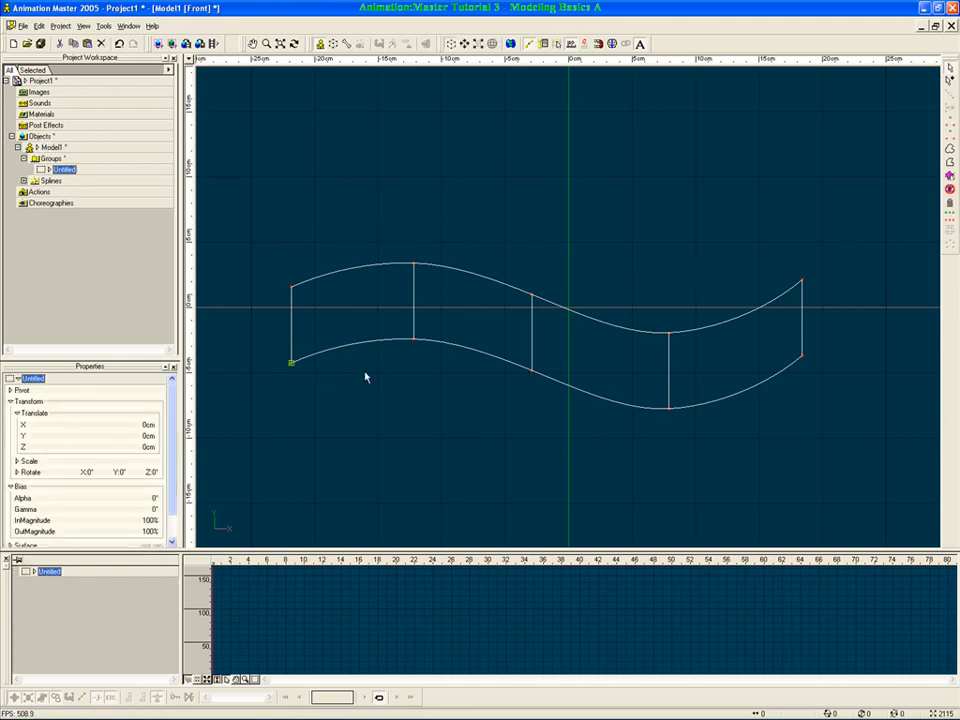
left_click(668, 332)
key("slash")
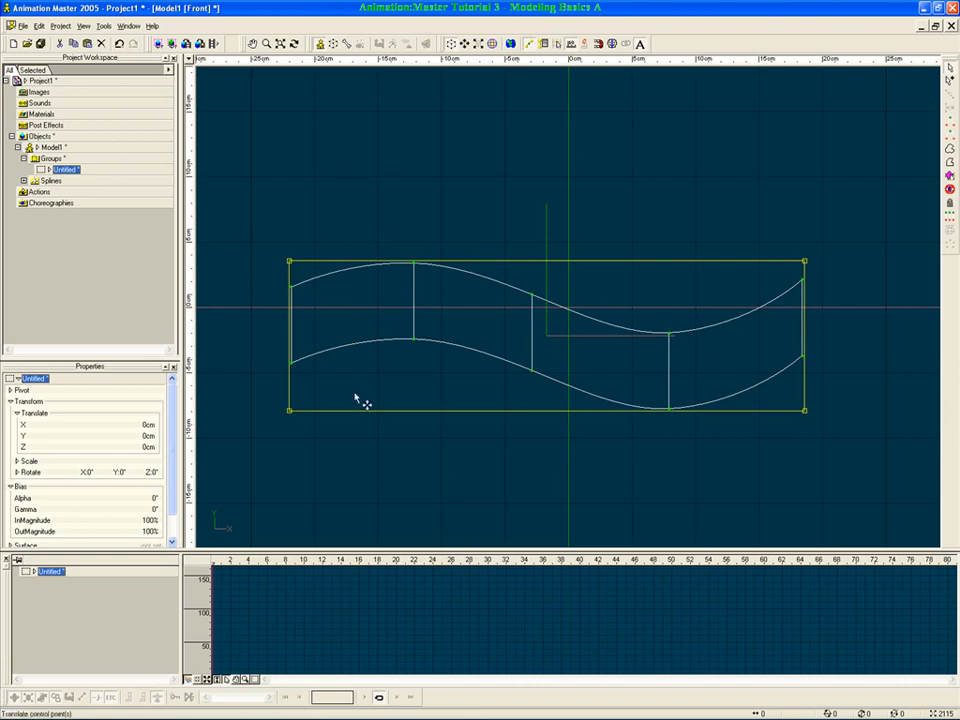
left_click(715, 213)
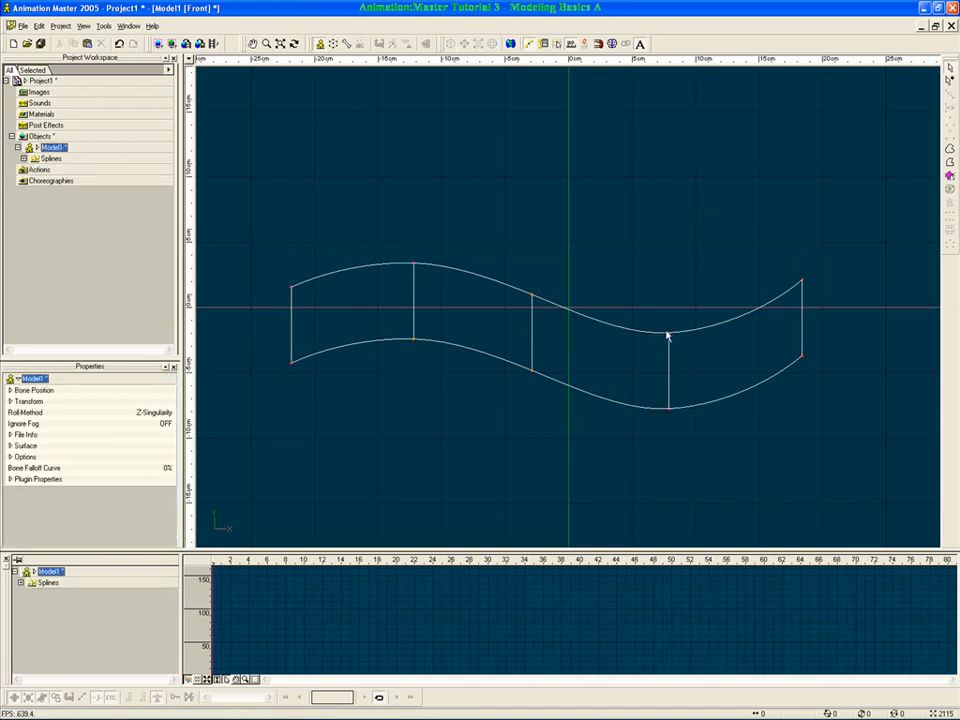
Extrude the whole lower curve about 6 cm straight down to form a second row of patches
left_click(412, 340)
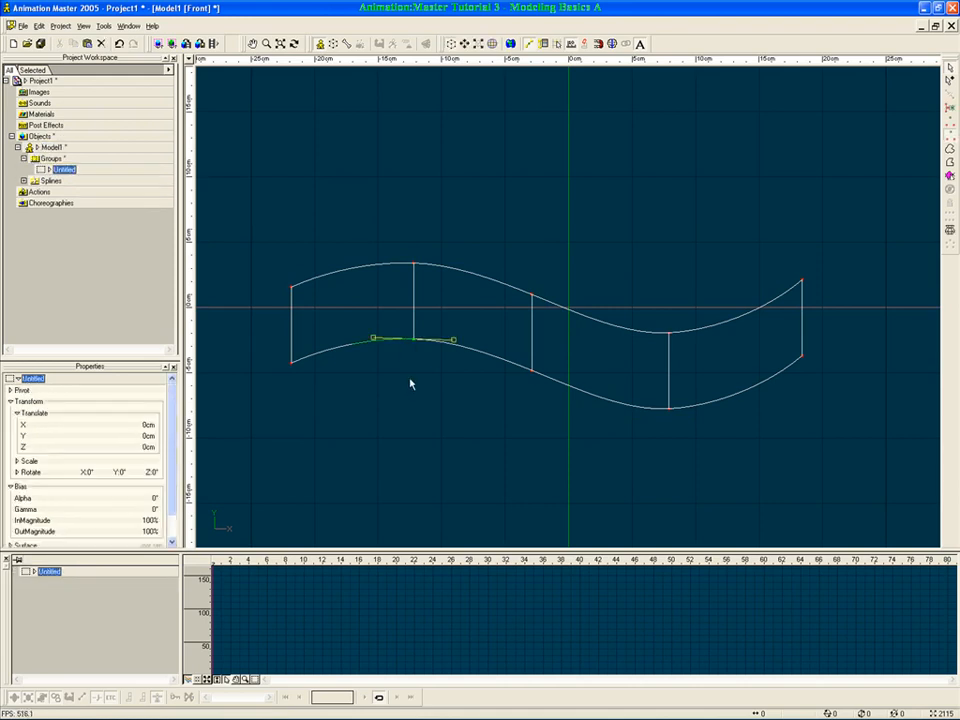
double_click(369, 344)
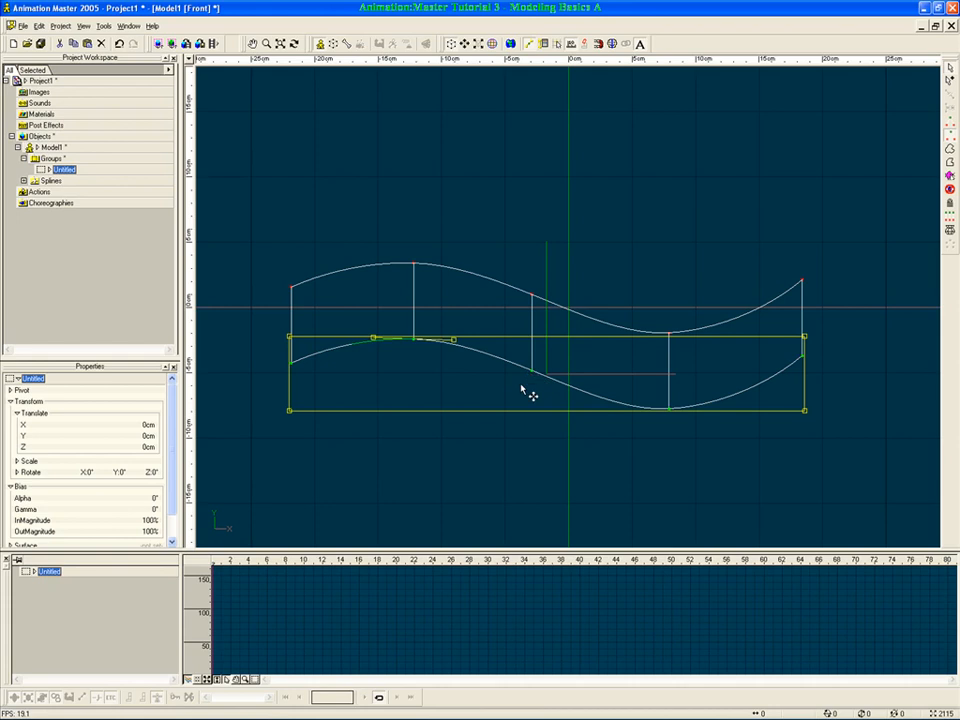
left_click_drag(521, 389, 522, 467)
left_click(587, 239)
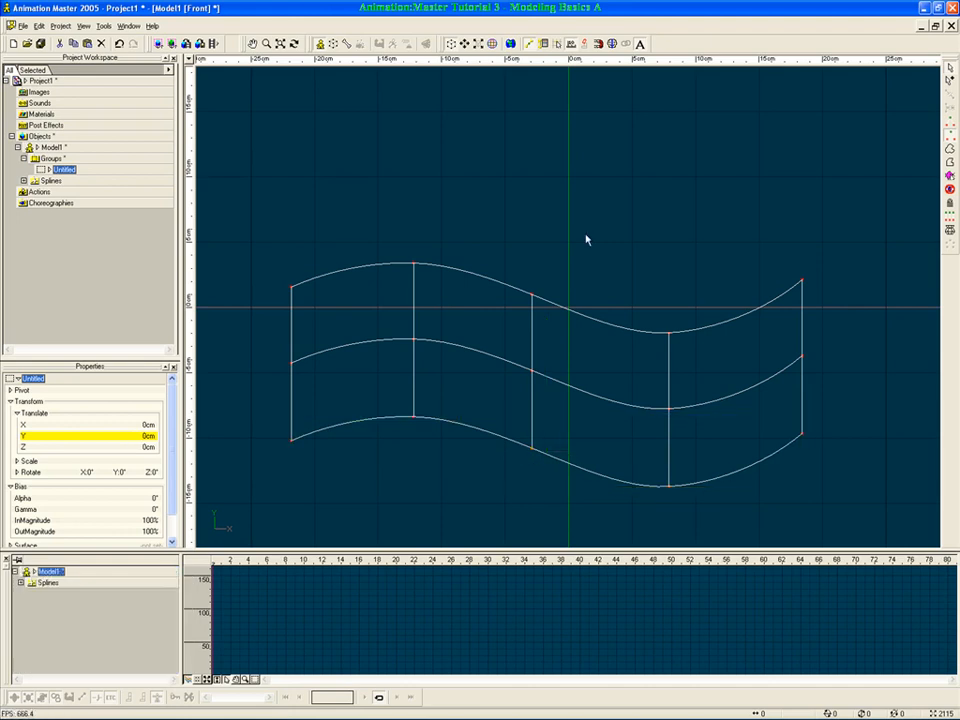
Select the bottom curve's left end point and extend the selection to the whole bottom curve
right_click_drag(655, 268, 664, 229)
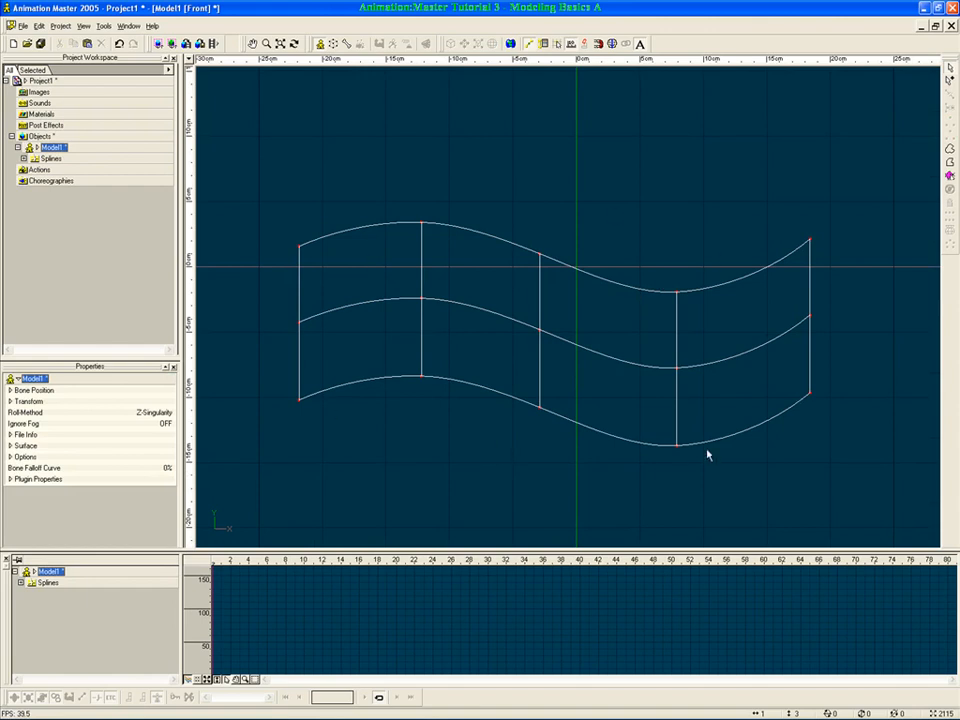
left_click_drag(257, 360, 354, 426)
left_click_drag(269, 371, 332, 403)
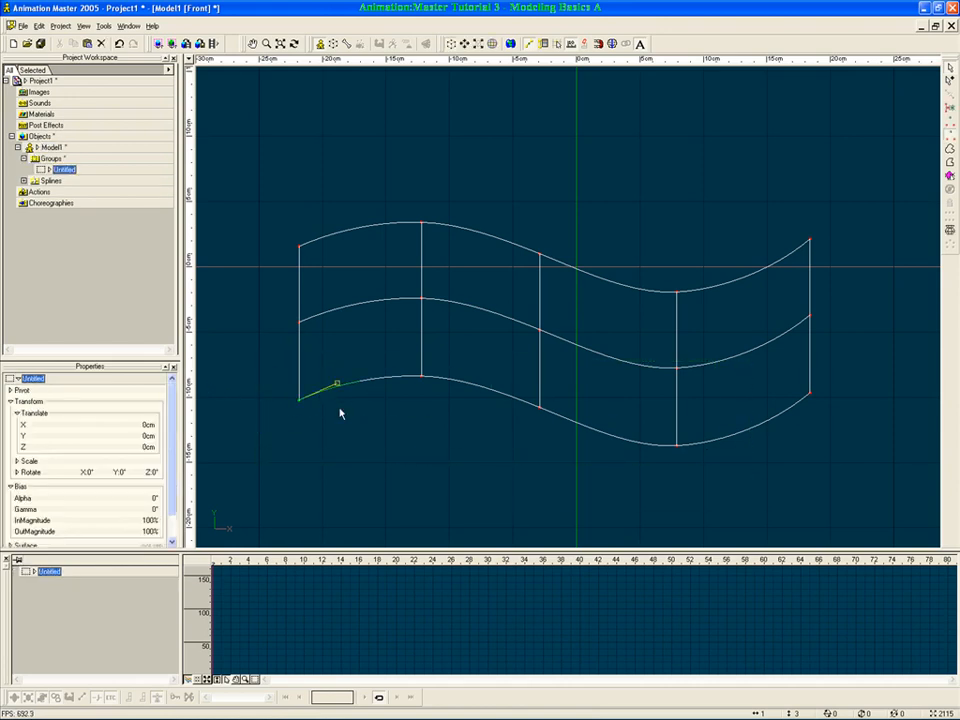
key("comma")
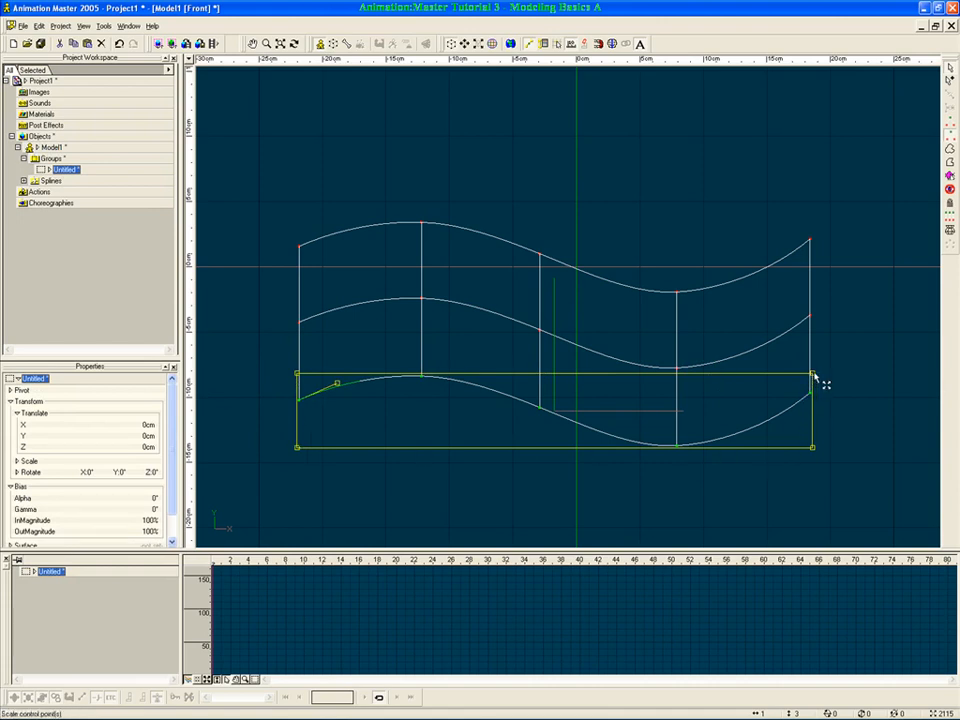
Try moving the selected bottom curve and scaling it from its upper-right corner, undoing each change
left_click_drag(546, 424, 524, 438)
key("ctrl+z")
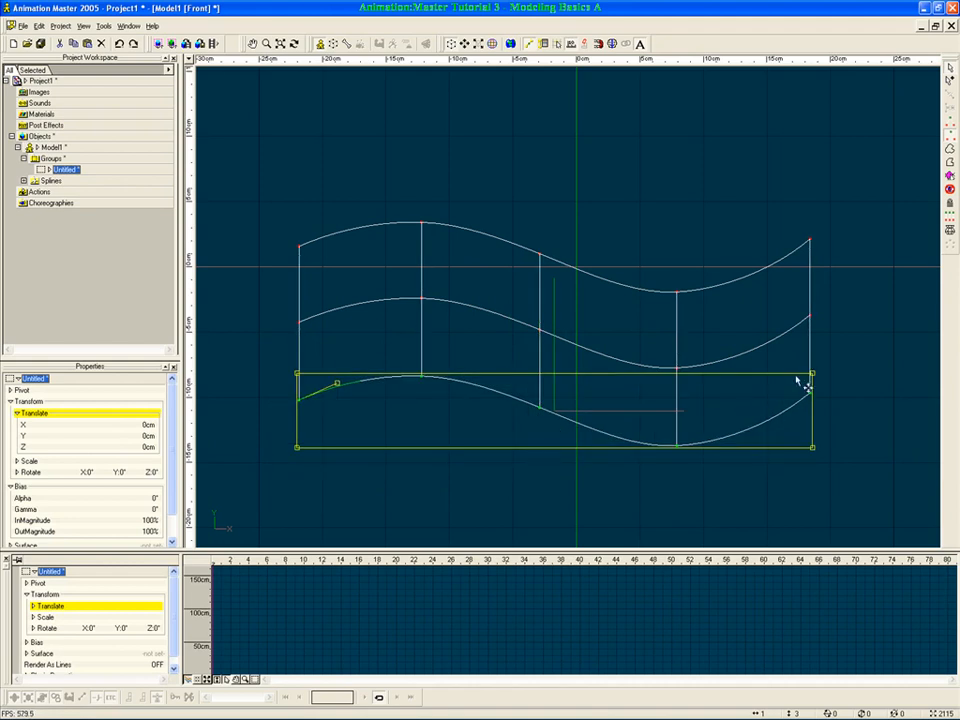
left_click_drag(823, 385, 859, 347)
key("ctrl+z")
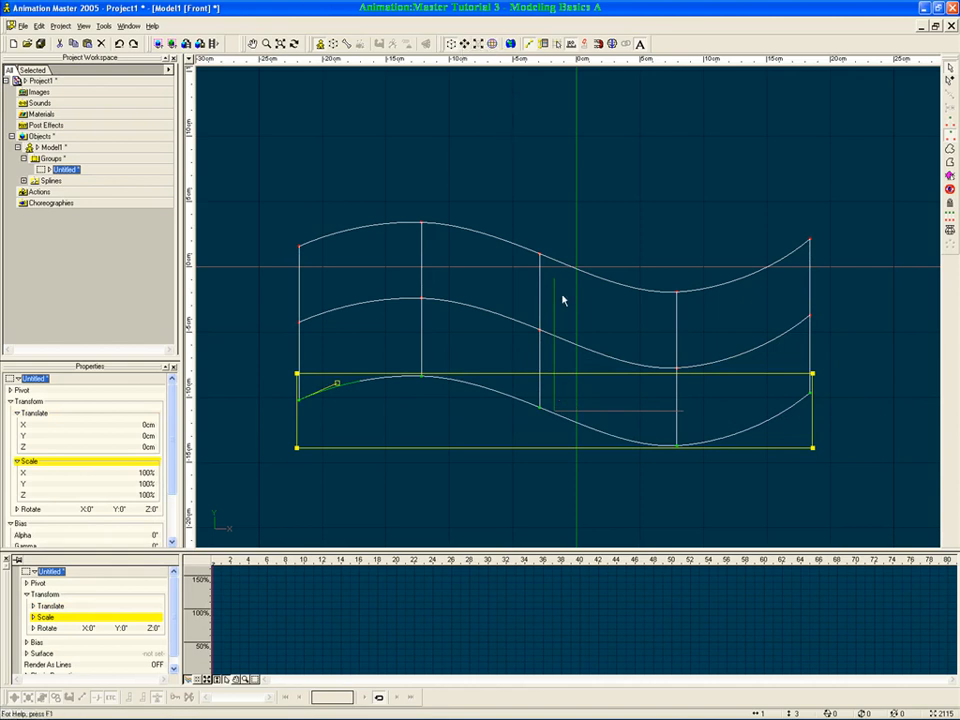
Show the rotate manipulator on the selected bottom curve and examine its axis rings in perspective
key("r")
key("t")
left_click_drag(669, 318, 636, 343)
scroll(636, 344, "down", 6)
middle_click_drag(630, 357, 635, 337)
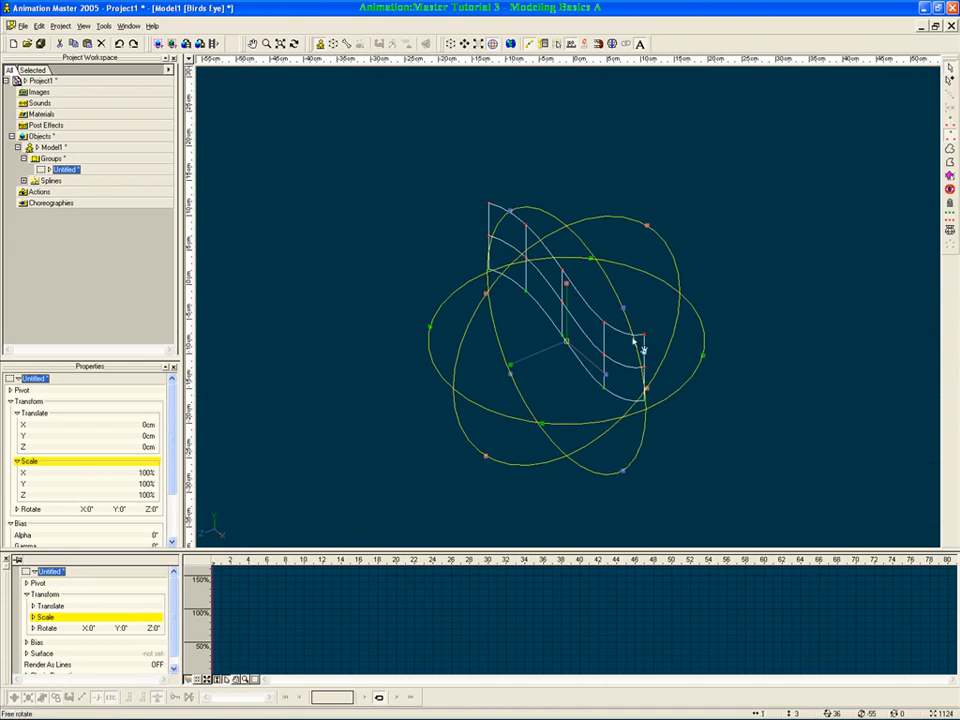
mouse_move(596, 369)
left_mouse_down()
mouse_move(632, 347)
mouse_move(611, 343)
mouse_move(604, 356)
left_mouse_up()
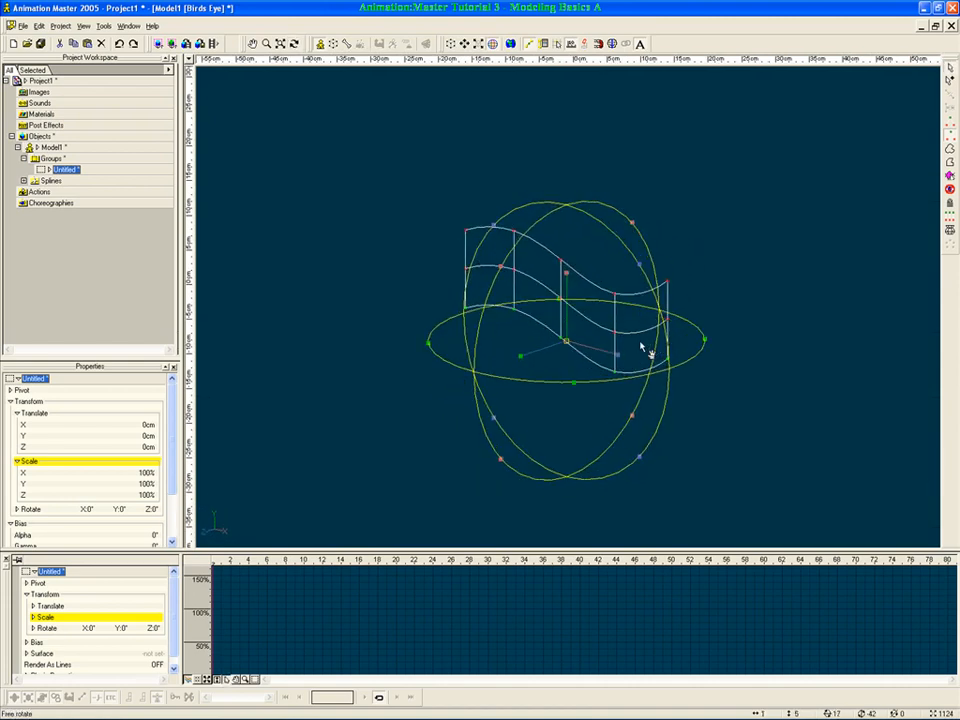
Switch to the standard manipulator and move the bottom curve's pivot about 12 cm to the left in the front view
key("n")
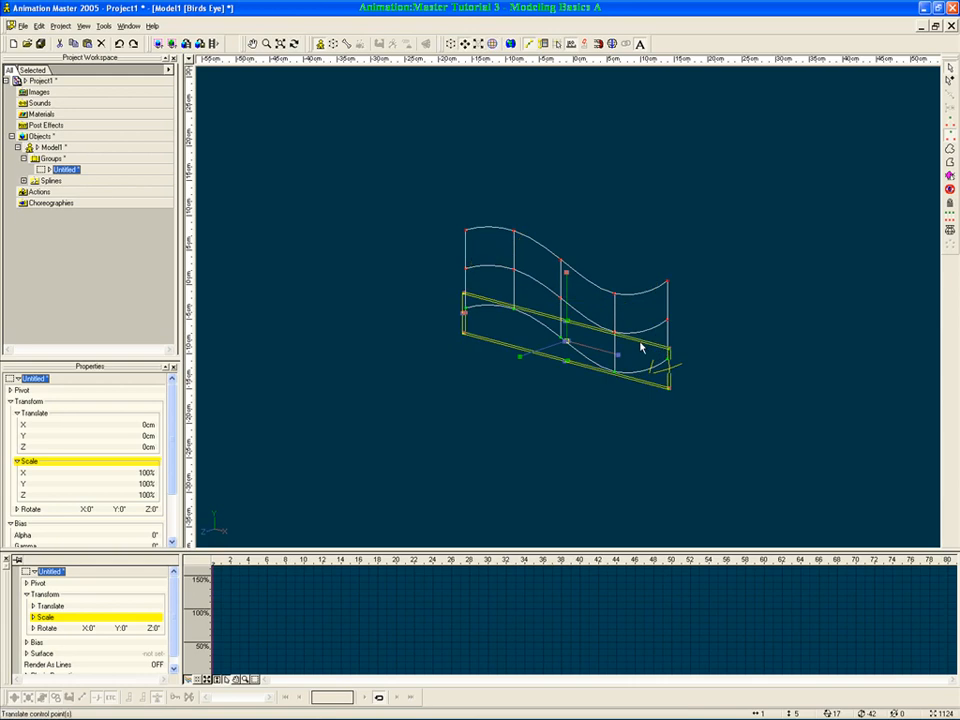
scroll(630, 369, "up", 3)
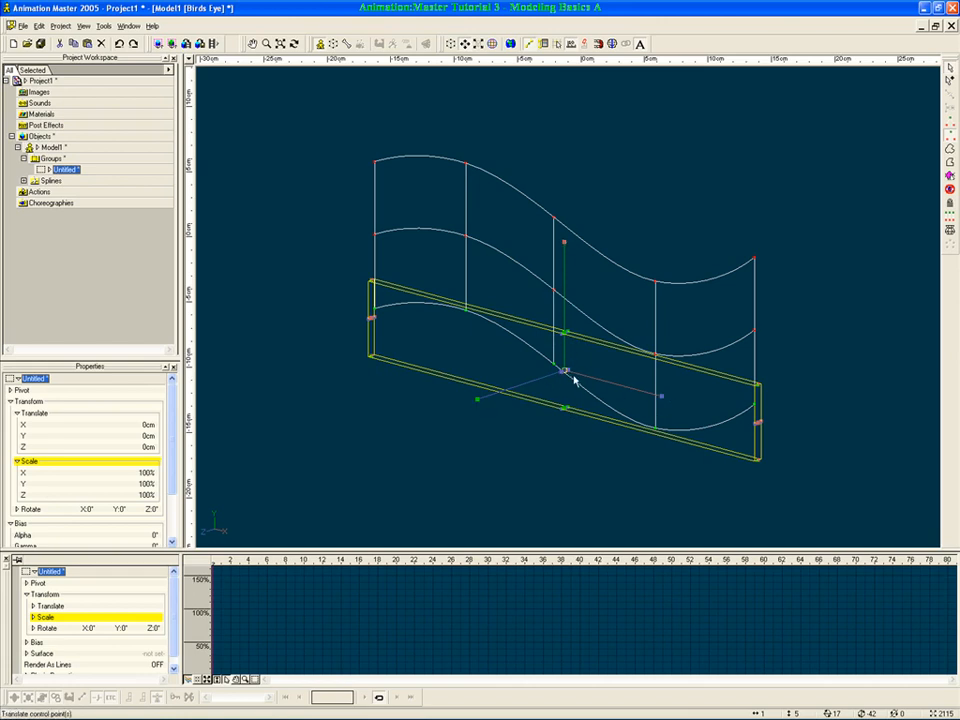
key("1")
scroll(582, 380, "down", 6)
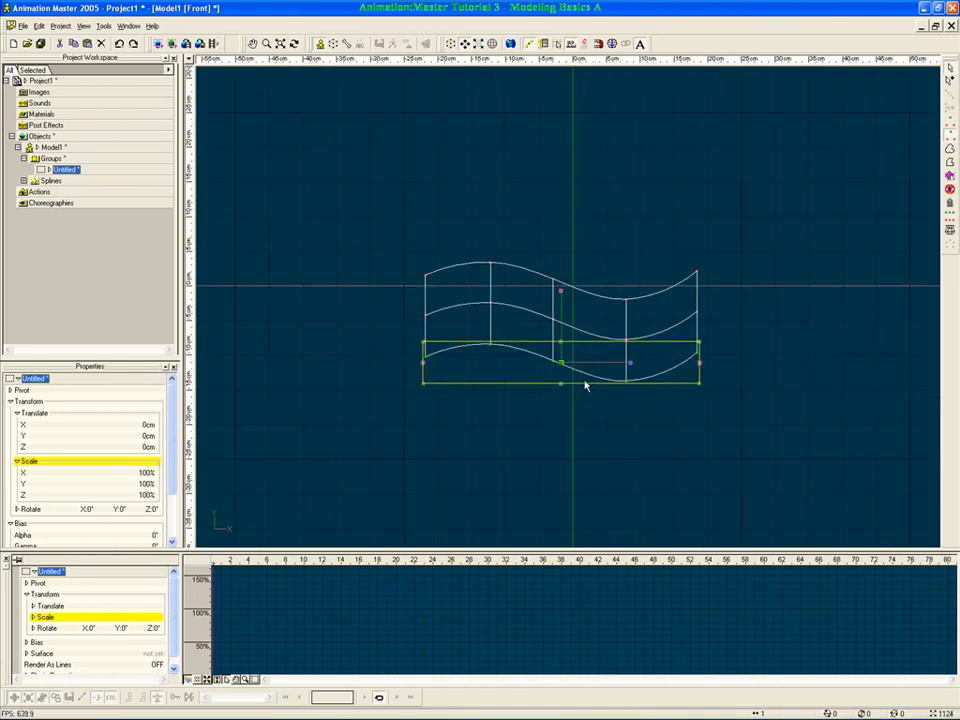
middle_click_drag(583, 381, 571, 330)
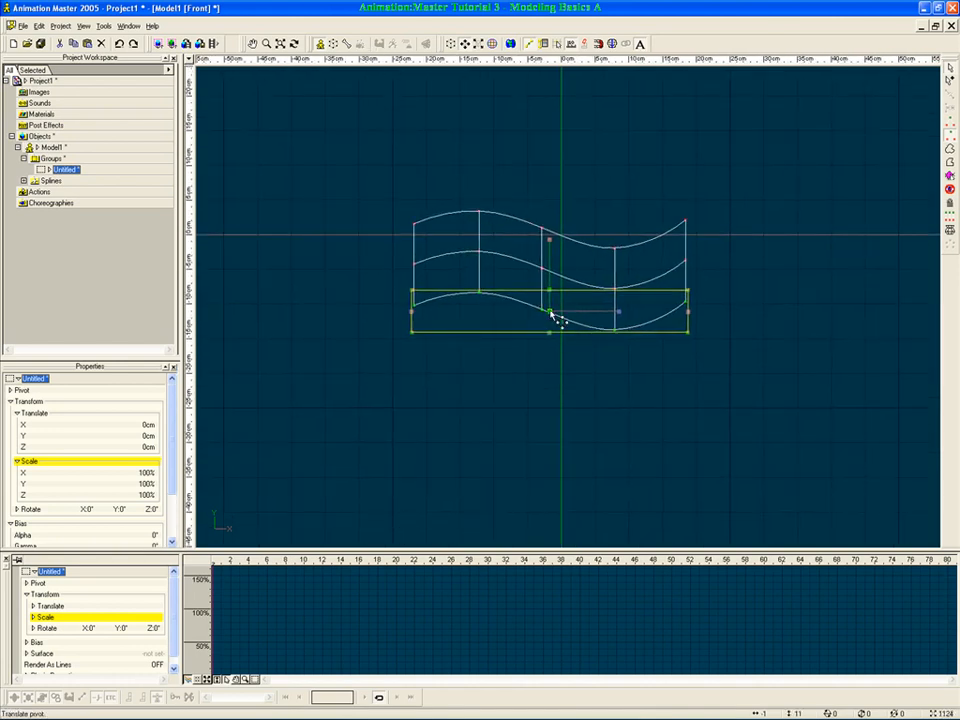
left_click_drag(551, 314, 472, 318)
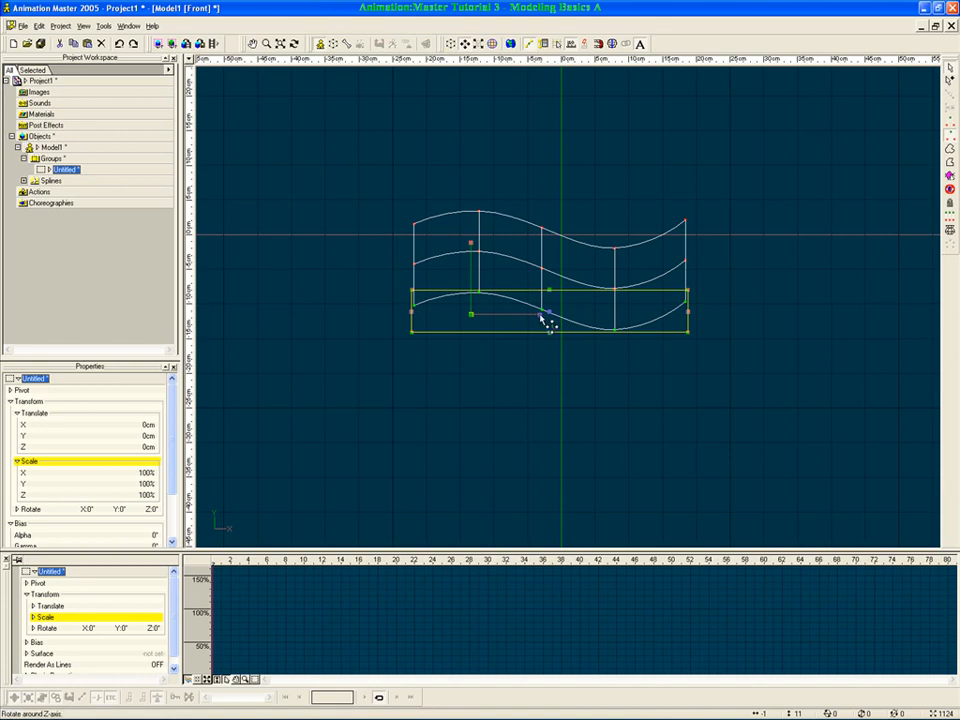
Try rotating the bottom curve's pivot about 45° around Z and moving the curve along the turned axes, undoing the move
left_click_drag(541, 317, 521, 277)
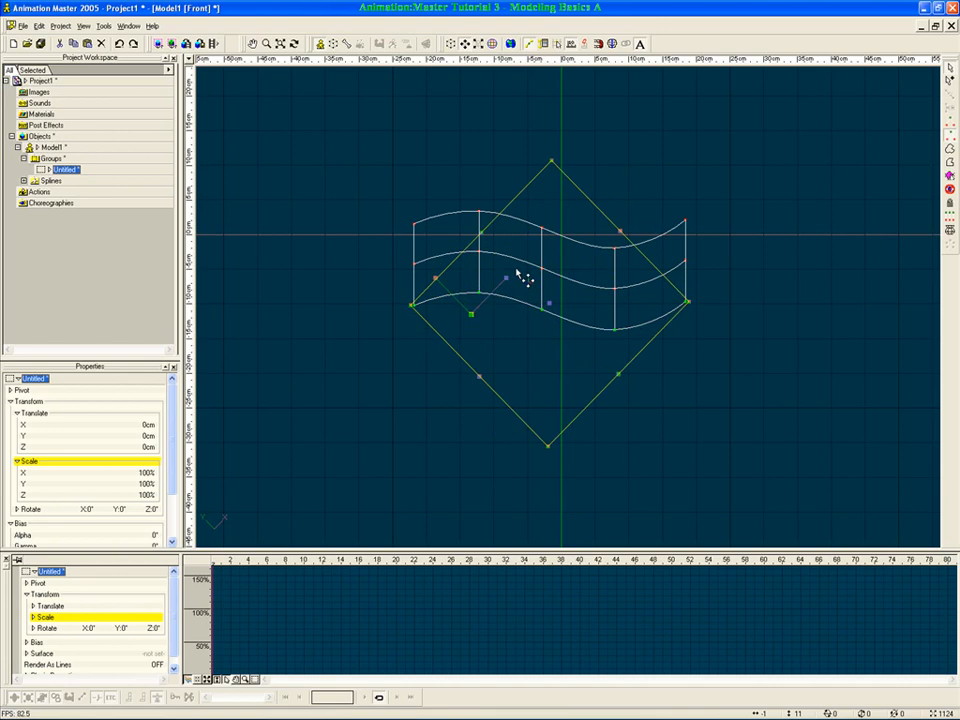
mouse_move(621, 236)
left_mouse_down()
mouse_move(628, 216)
mouse_move(634, 229)
left_mouse_up()
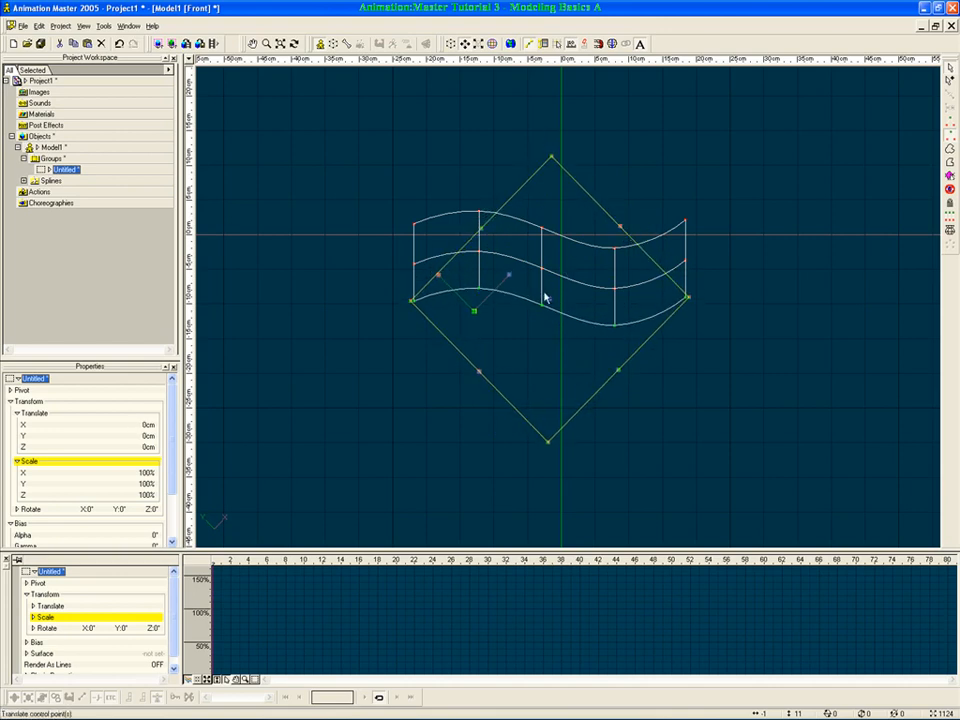
left_click(693, 387)
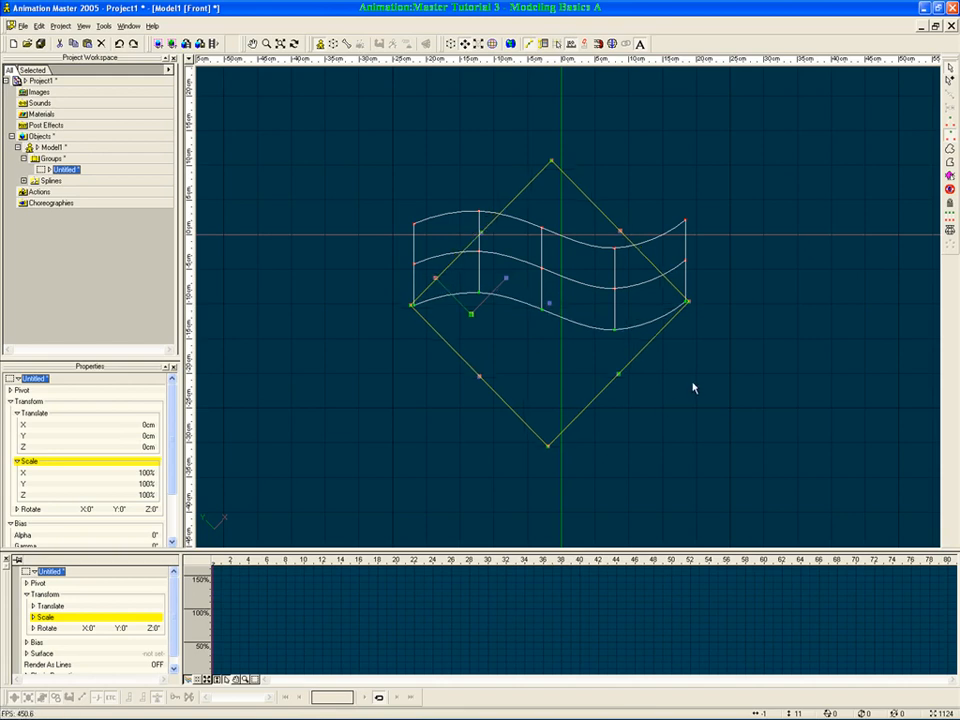
Reselect the whole bottom curve and compare its rotate, standard and scale manipulators in a perspective view
left_click(450, 299)
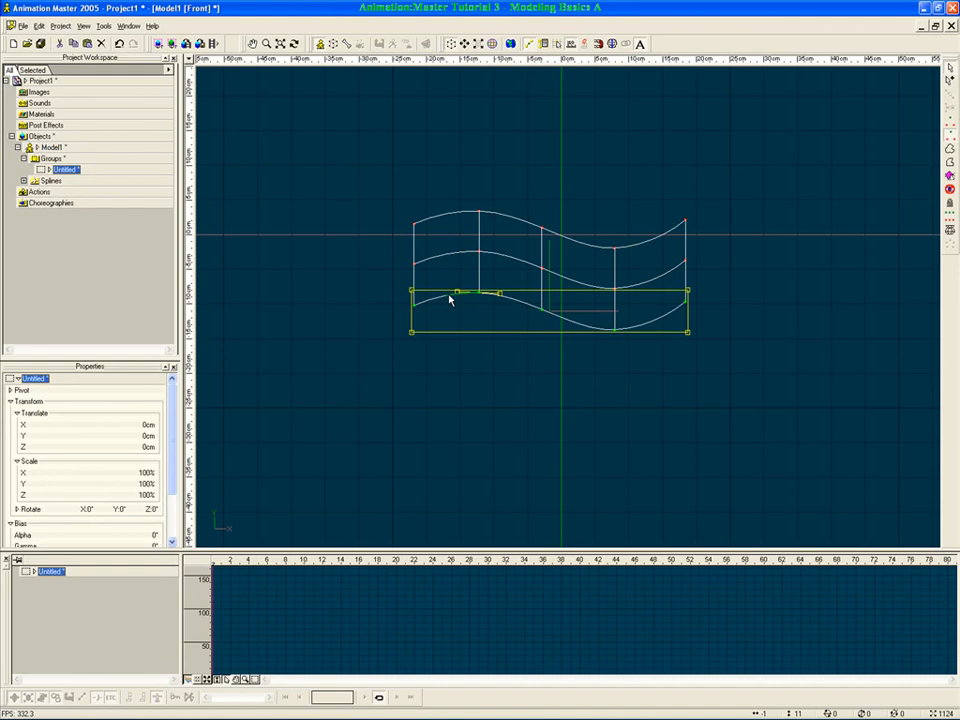
left_click(493, 322)
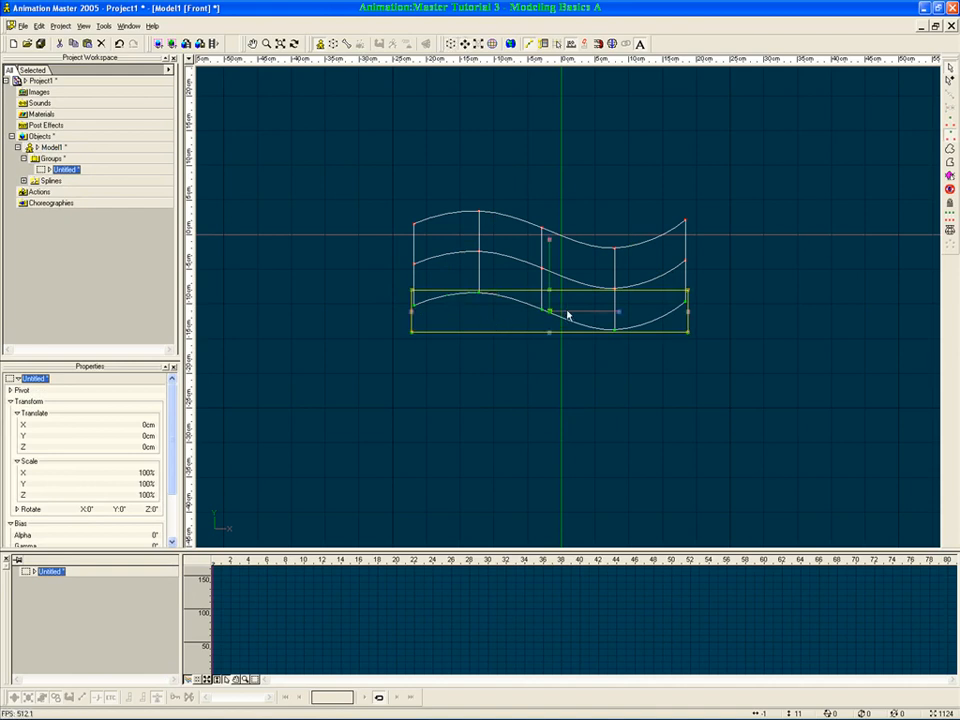
mouse_move(566, 314)
right_mouse_down("ctrl")
mouse_move(536, 313)
mouse_move(549, 319)
right_mouse_up("ctrl")
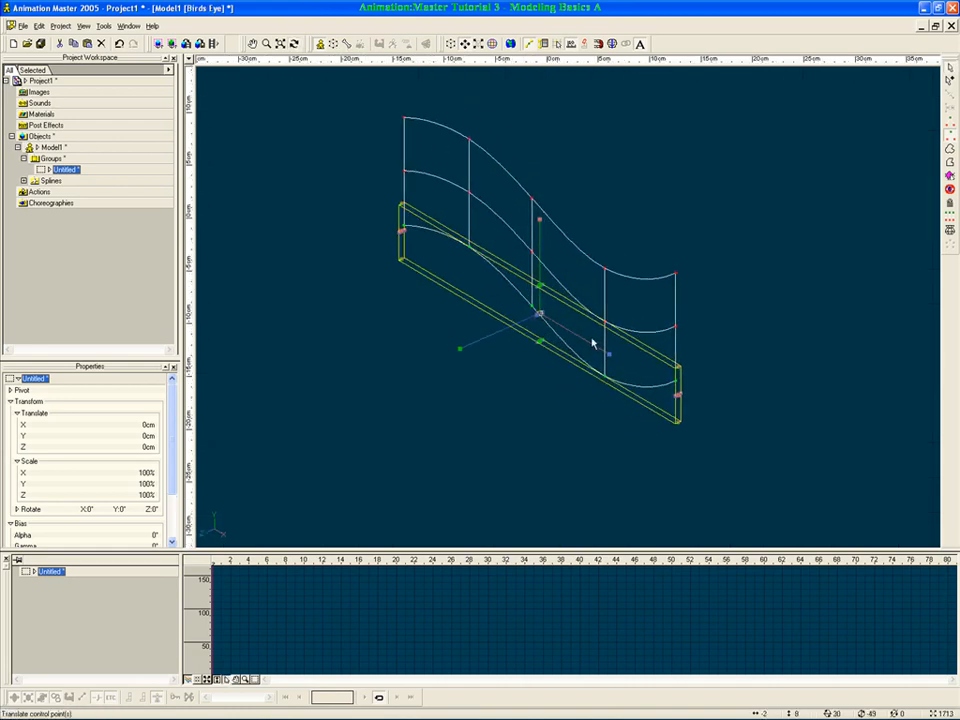
key("r")
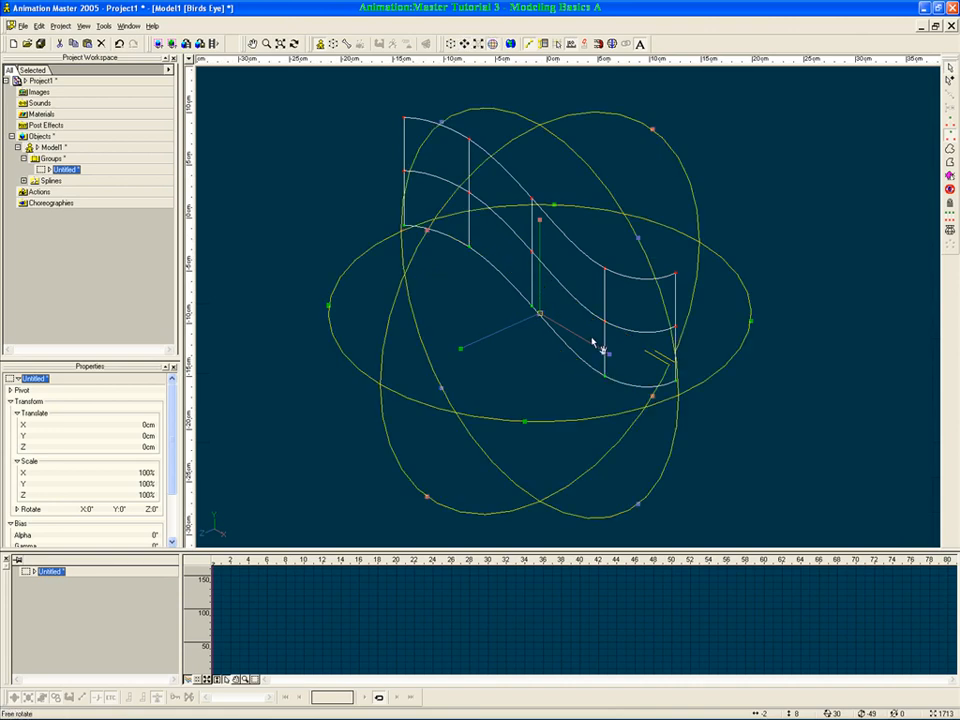
key("n")
key("s")
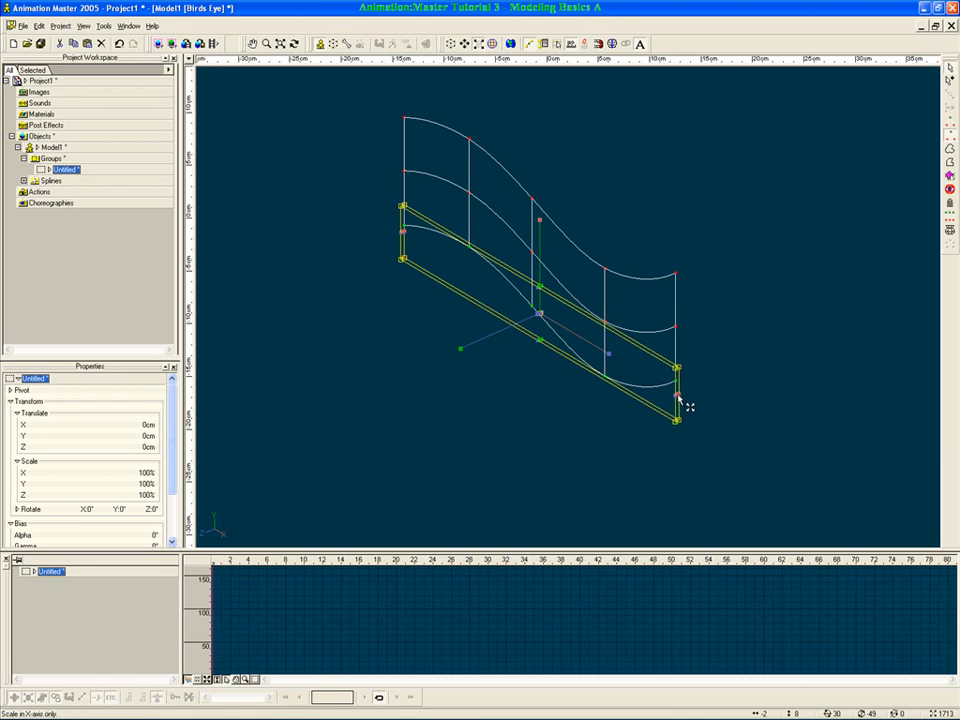
left_click(546, 392)
key("1")
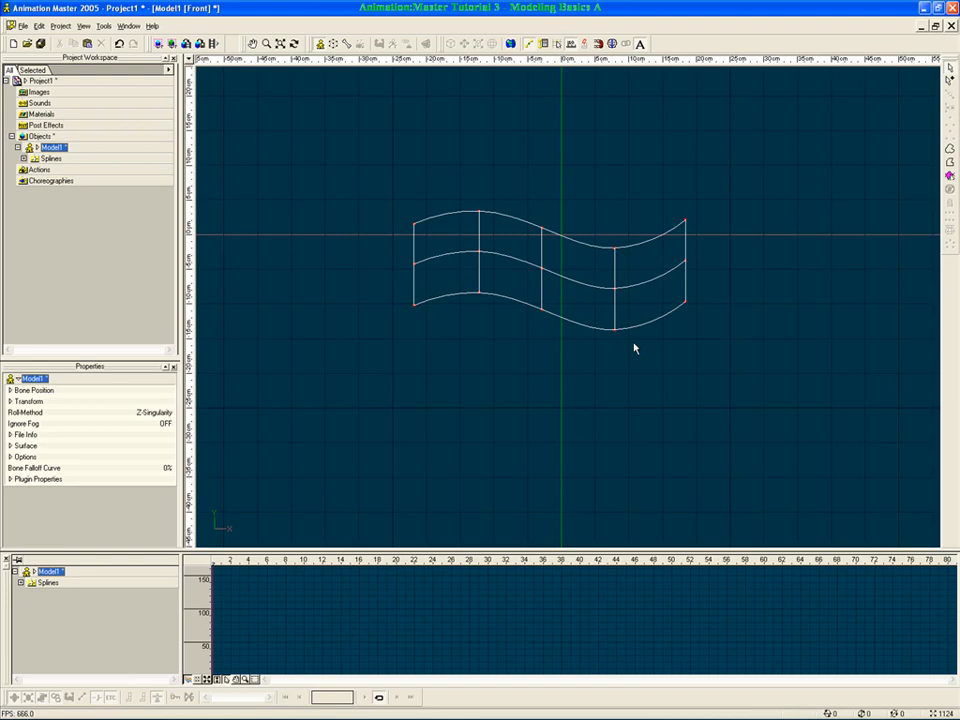
Switch the model to shaded display and select the whole bottom curve
key("shift+7")
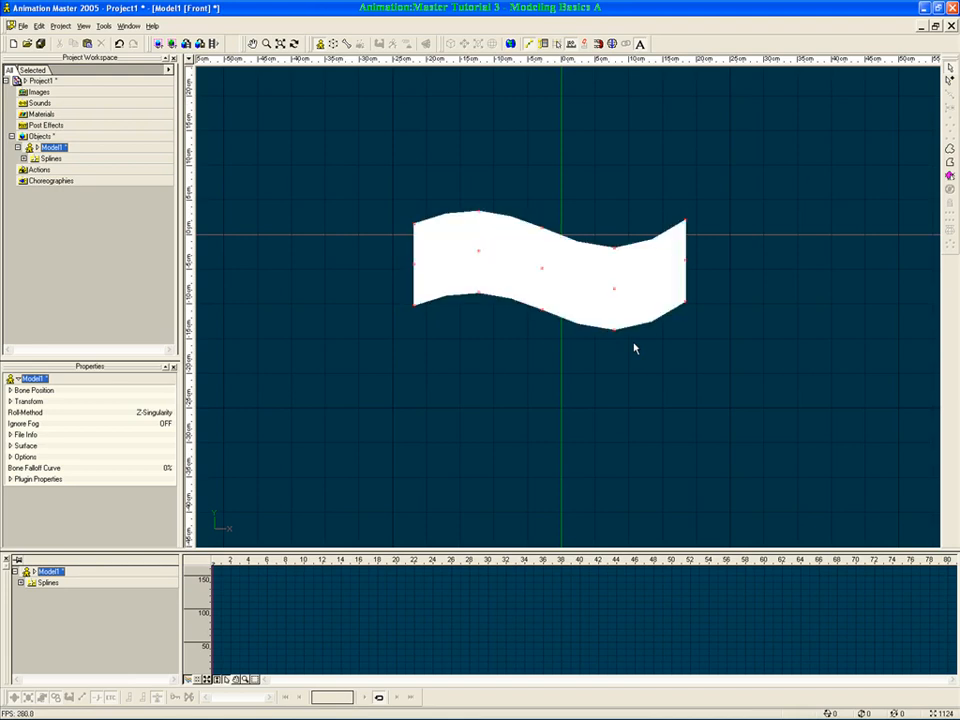
left_click(621, 331)
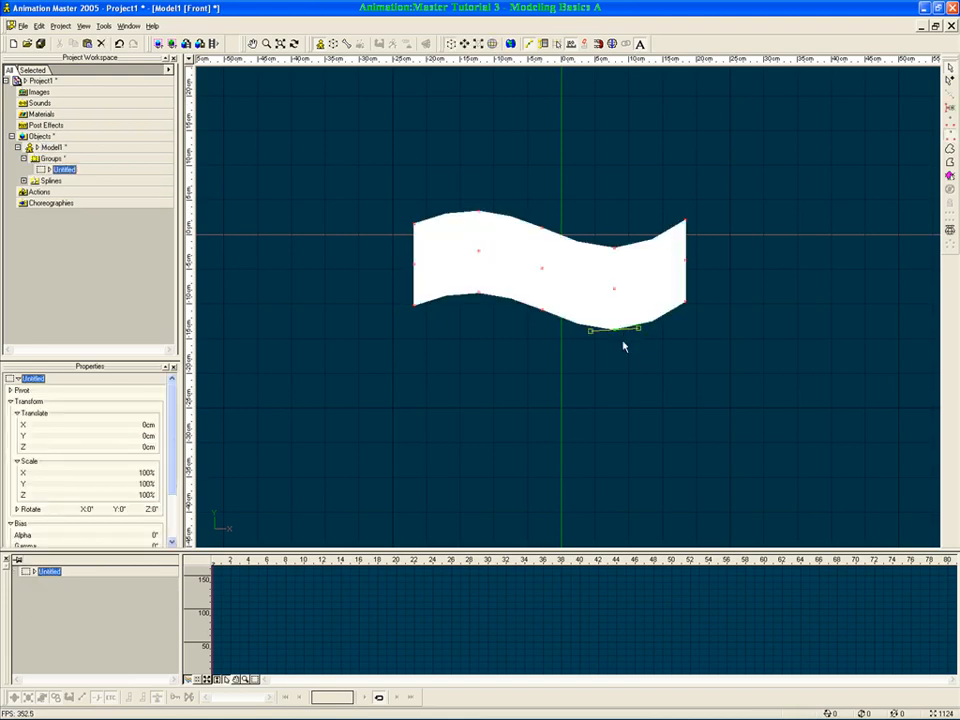
key("comma")
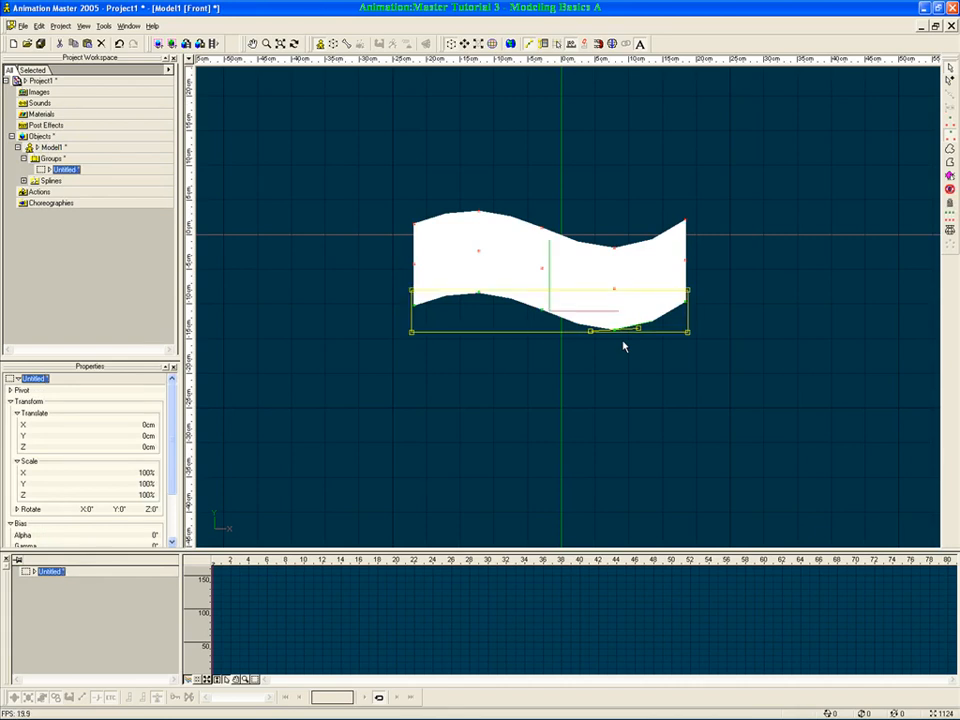
Move the bottom curve out along the Z axis in a perspective view to bend the surface
key("t")
left_click_drag(650, 325, 612, 346)
key("n")
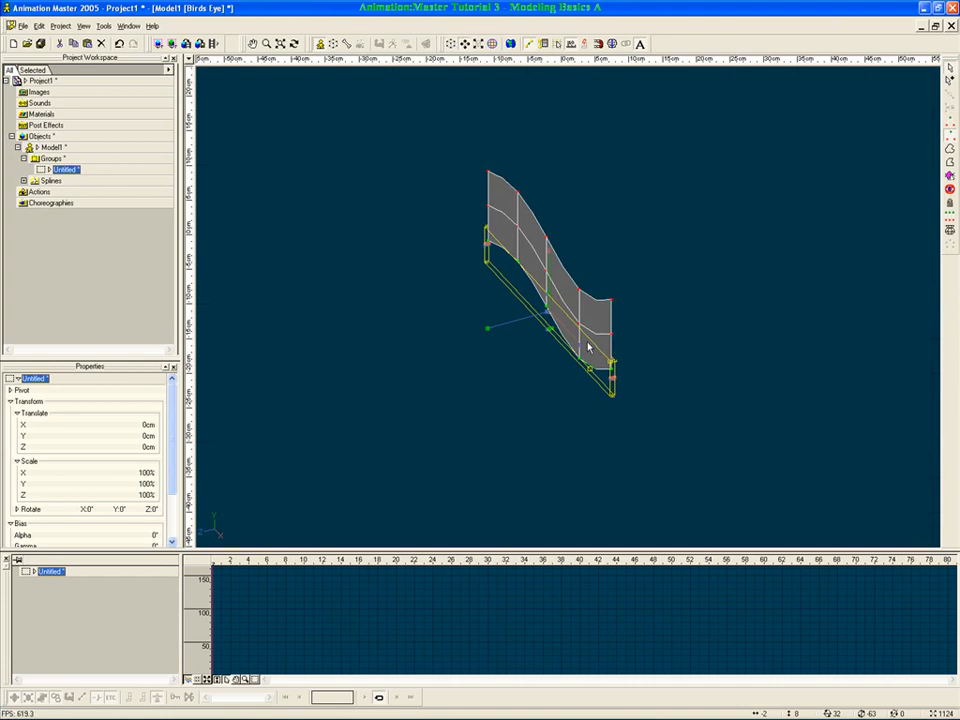
scroll(588, 346, "up", 2)
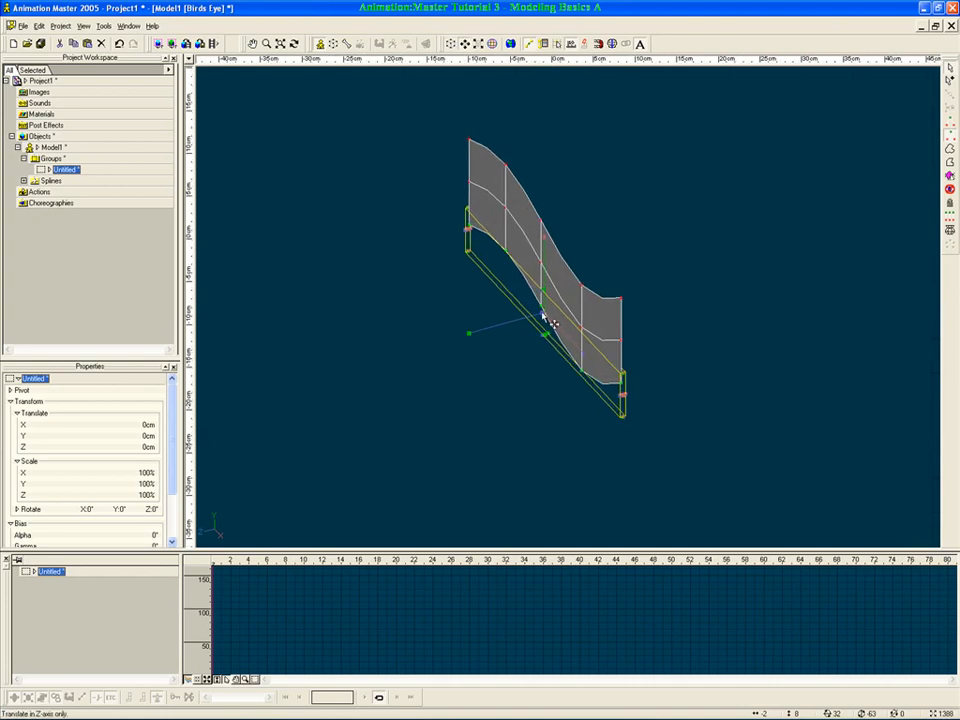
mouse_move(547, 320)
left_mouse_down()
mouse_move(467, 330)
mouse_move(583, 311)
mouse_move(574, 328)
mouse_move(506, 338)
mouse_move(503, 321)
mouse_move(478, 321)
mouse_move(483, 300)
mouse_move(472, 331)
mouse_move(507, 323)
mouse_move(505, 341)
left_mouse_up()
Examine the bent, shaded surface from several angles, with the bottom curve deselected at the end
key("t")
key("n")
key("t")
key("n")
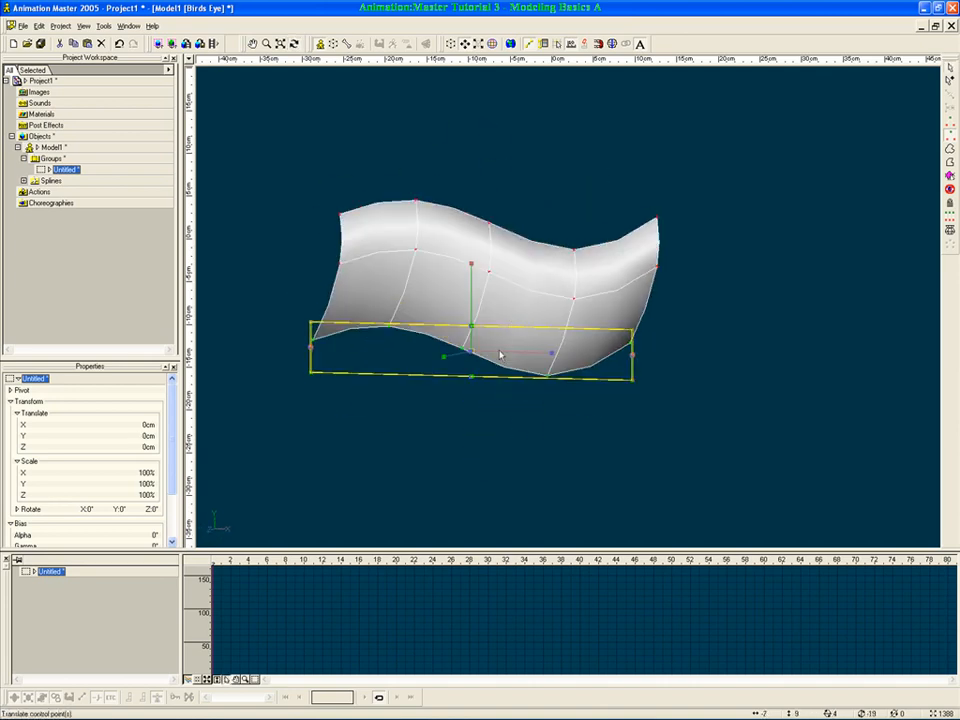
left_click_drag(643, 364, 610, 331)
key("t")
key("t")
left_click_drag(545, 286, 554, 321)
key("Escape")
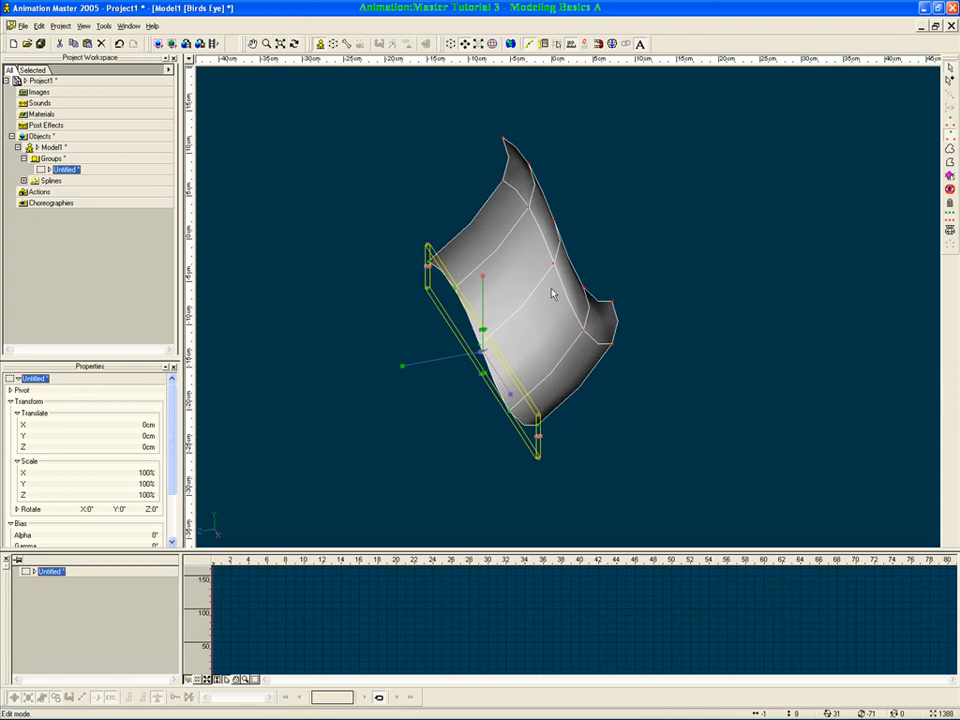
left_click(590, 247)
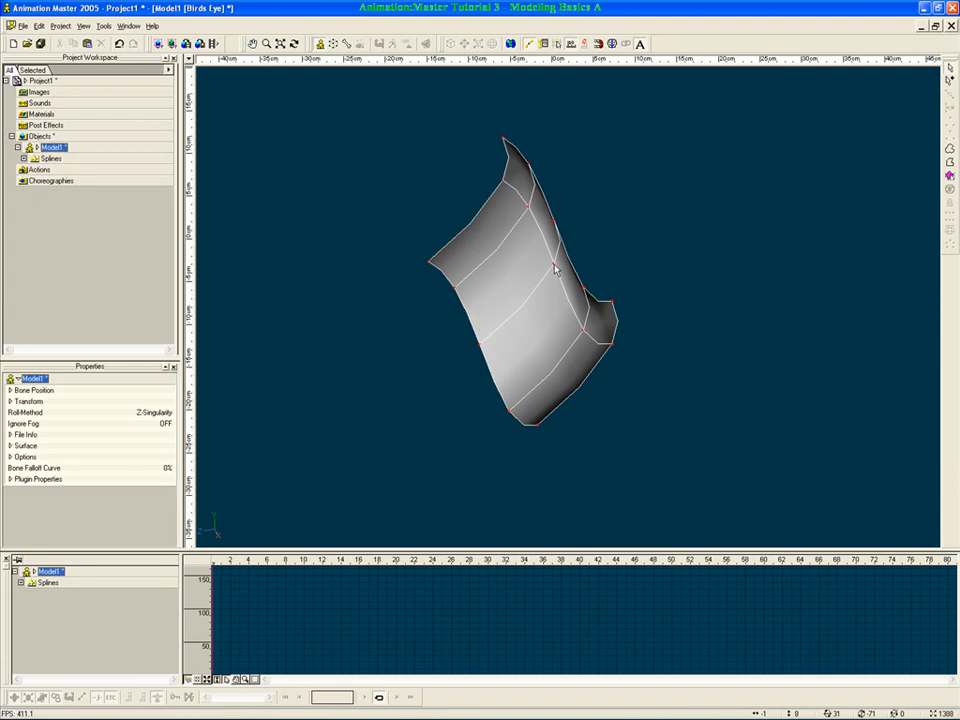
Try pulling the surface's middle control point out of place in perspective and undo the moves
left_click_drag(556, 268, 601, 307)
key("t")
key("Escape")
left_click_drag(542, 275, 510, 279)
key("t")
key("Escape")
key("ctrl+z")
key("ctrl+z")
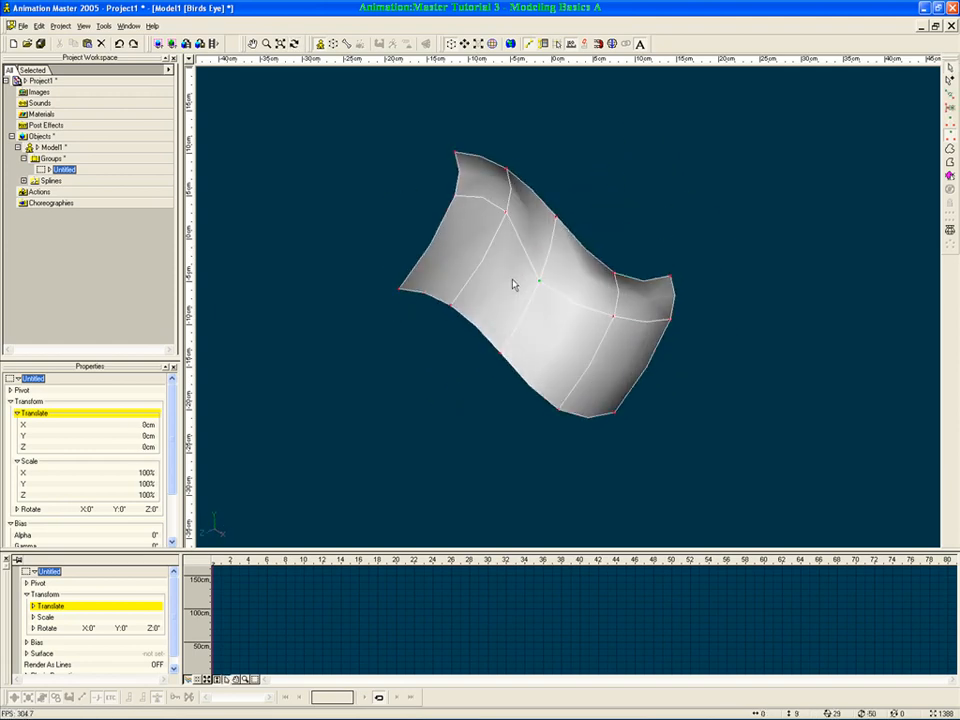
key("ctrl+z")
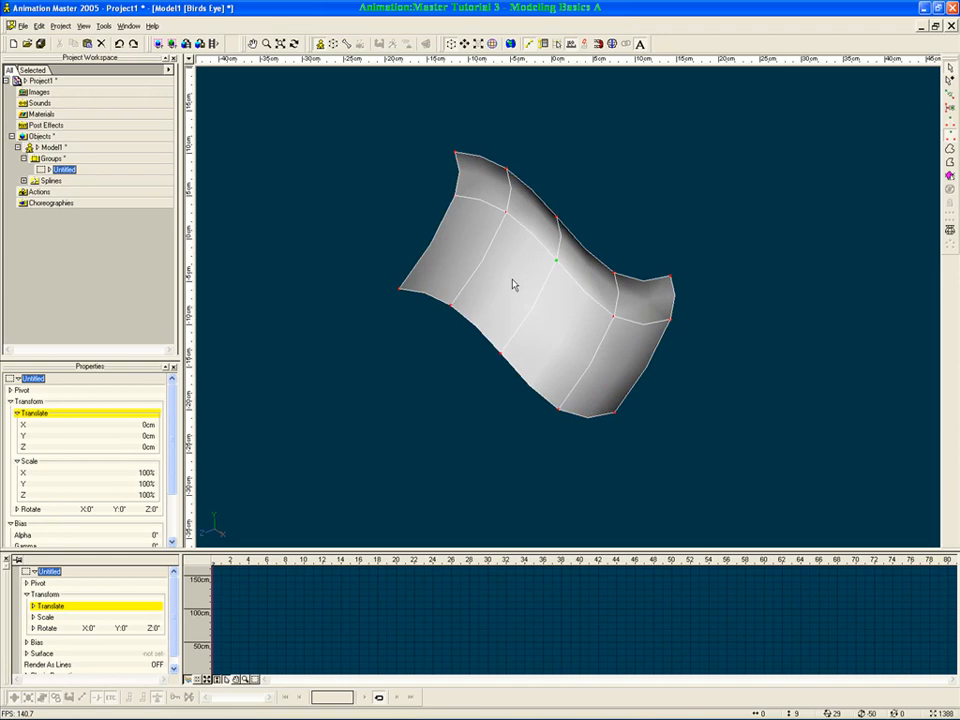
Try moving the middle control point again after viewing the surface from both sides, and undo that move
key("t")
left_click_drag(513, 281, 582, 273)
key("Escape")
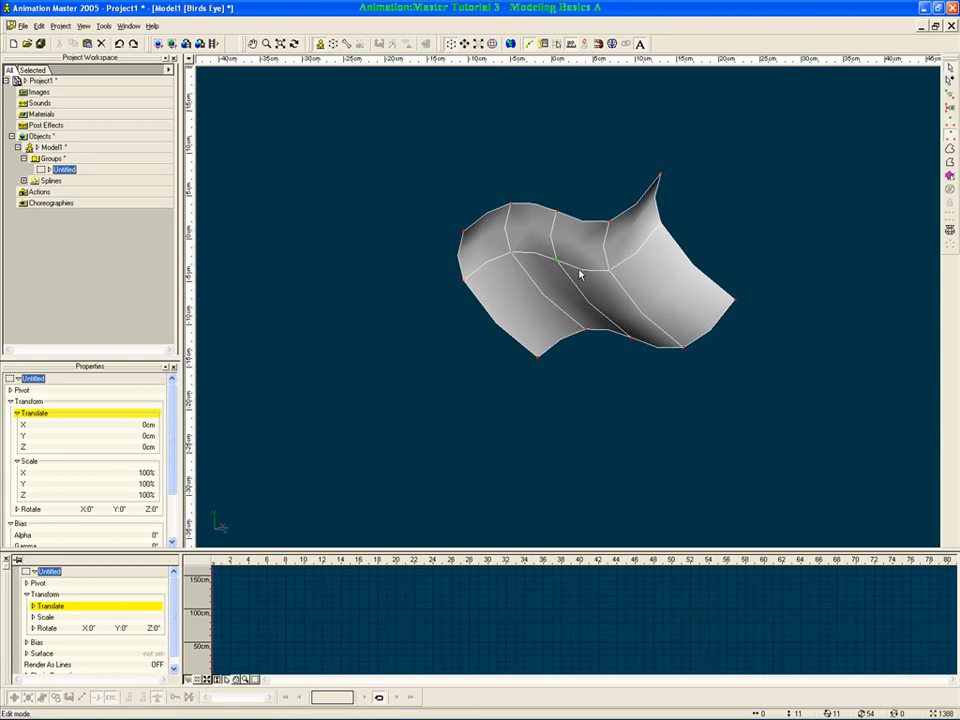
key("t")
left_click_drag(606, 290, 534, 293)
key("Escape")
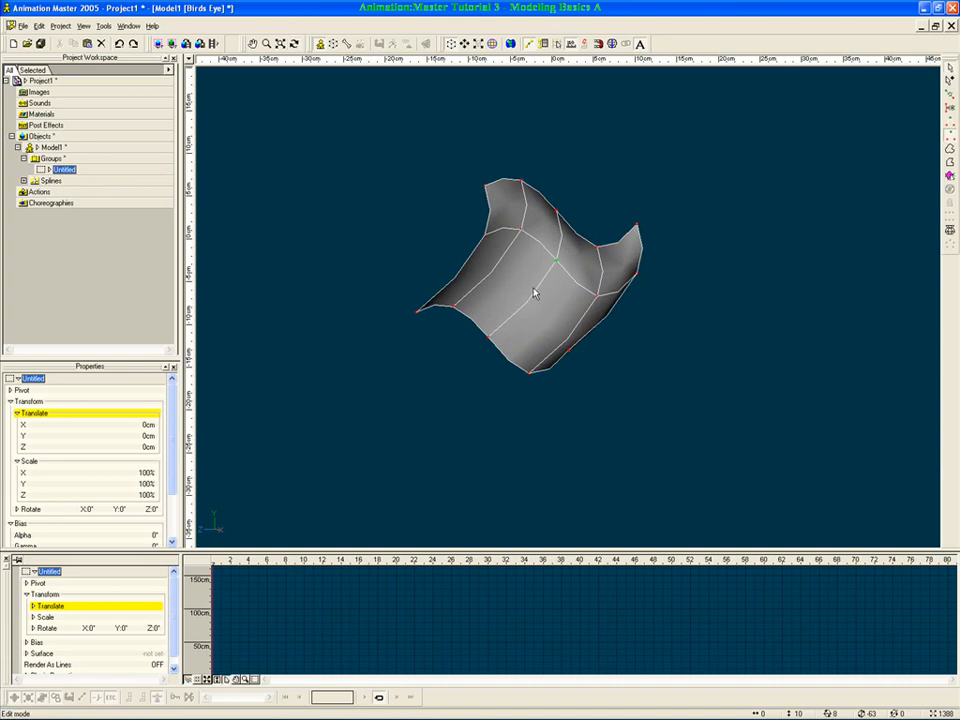
key("t")
mouse_move(534, 292)
left_mouse_down()
mouse_move(538, 302)
mouse_move(574, 306)
mouse_move(579, 349)
mouse_move(563, 297)
mouse_move(545, 311)
left_mouse_up()
key("Escape")
left_click_drag(557, 261, 524, 274)
key("ctrl+z")
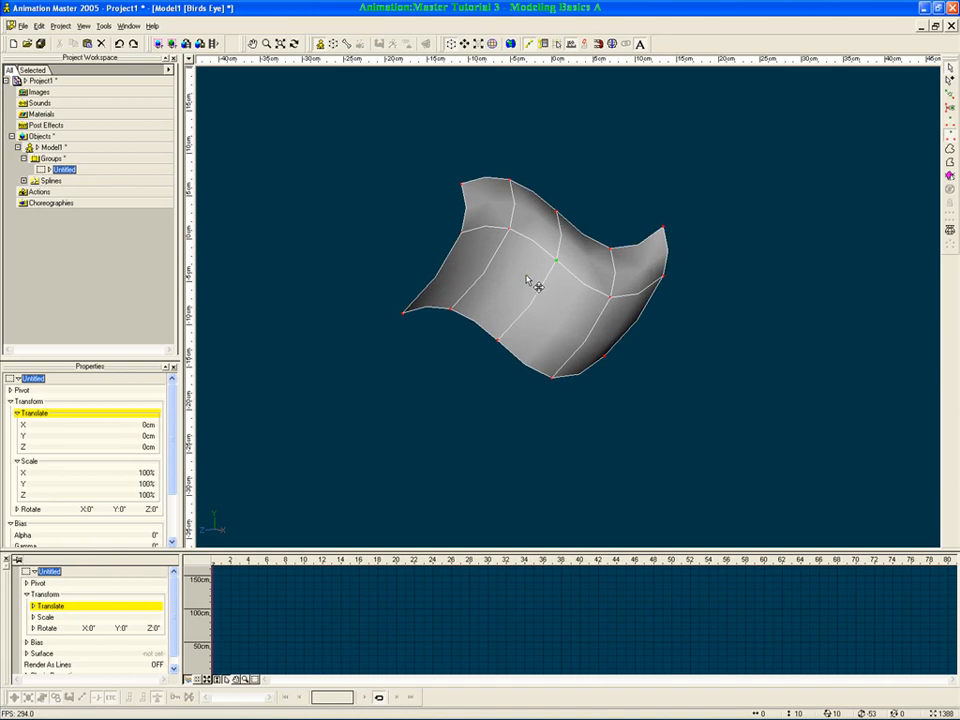
Try rotating the bottom curve's control points with the rotate manipulator, ending with nothing selected
left_click_drag(373, 293, 607, 404)
key("r")
left_click_drag(503, 343, 527, 343)
left_click(528, 348)
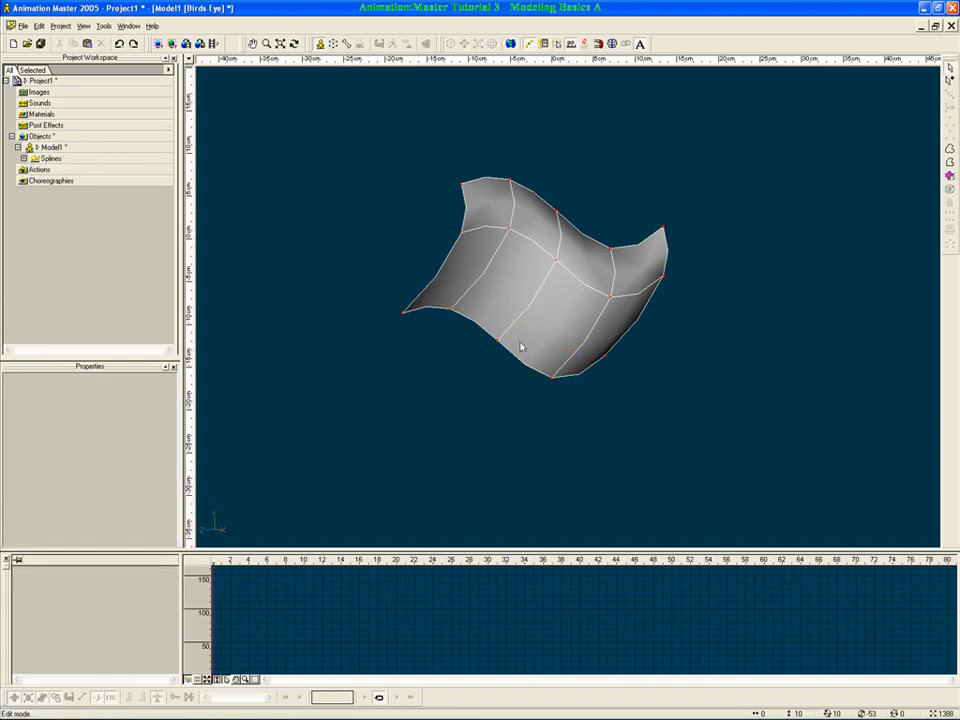
Select the bottom curve's control points and move them back along Z, roughly in line with the upper curves
left_click_drag(392, 300, 606, 407)
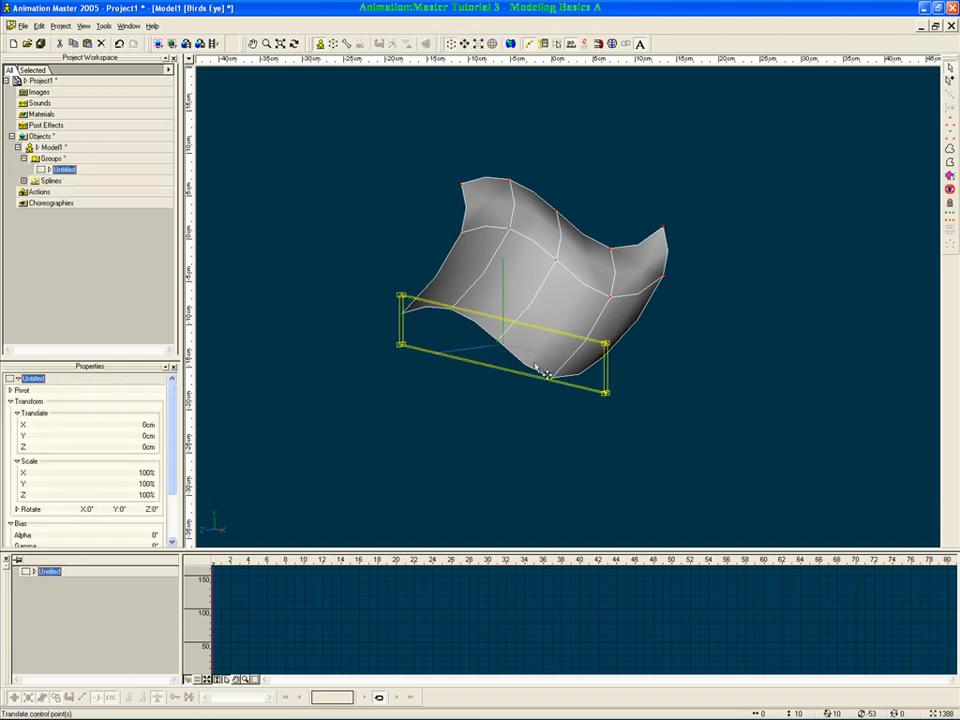
key("n")
scroll(506, 350, "up", 2)
left_click_drag(458, 370, 632, 350)
key("t")
scroll(632, 350, "down", 2)
Select all control points of the surface and view it edge-on from the side
left_click_drag(478, 131, 684, 453)
scroll(635, 358, "up", 1)
scroll(635, 358, "down", 1)
key("t")
left_click_drag(635, 358, 634, 358)
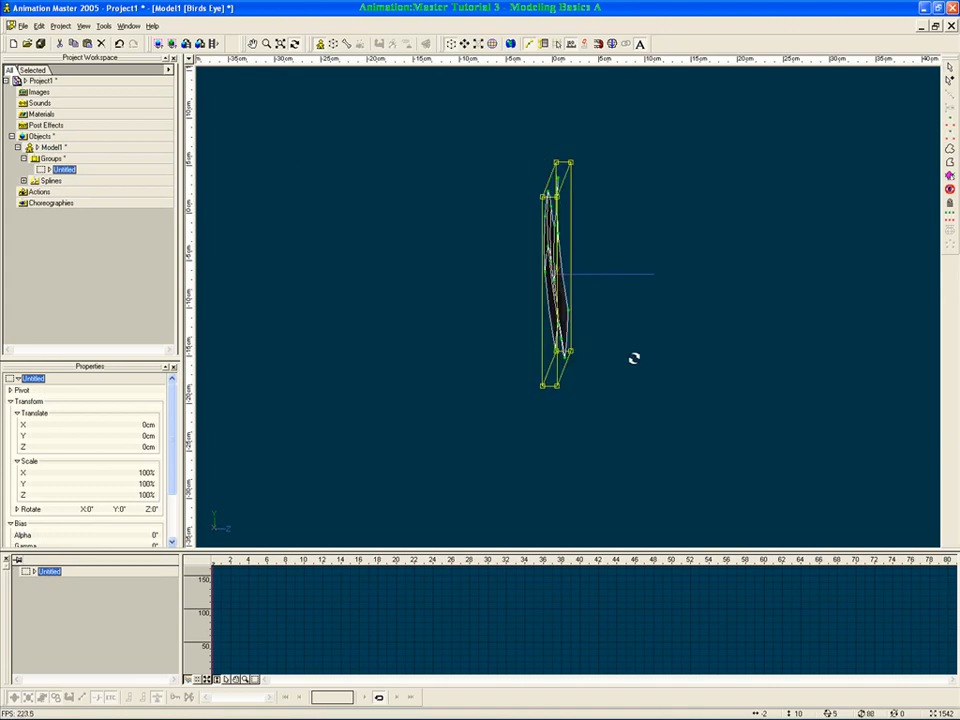
Set the Z position of the selected group's pivot to 0 cm
left_click(11, 391)
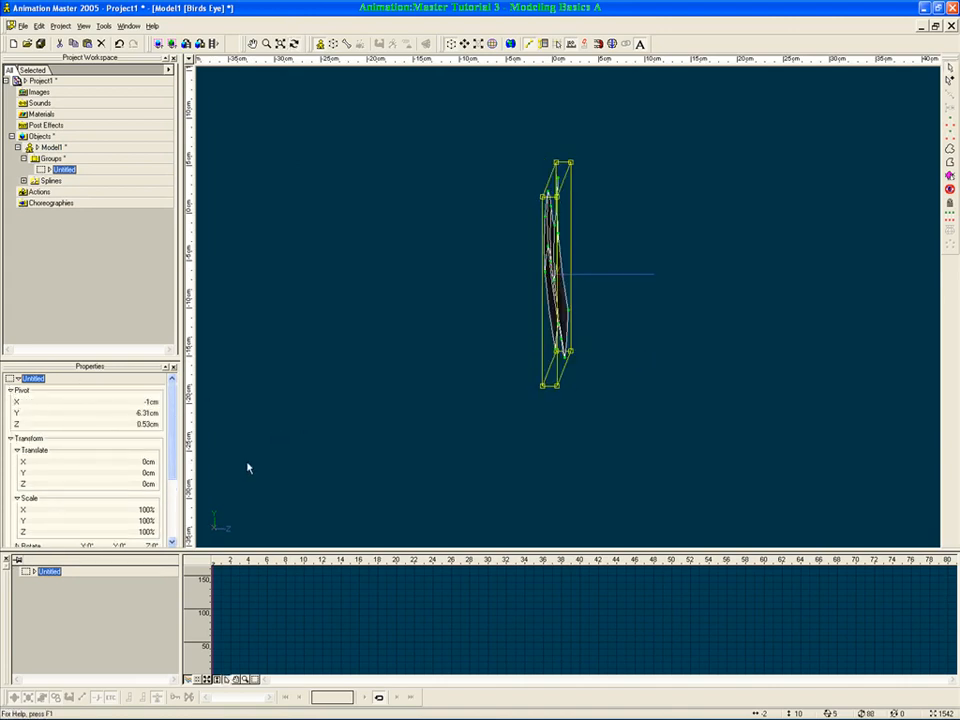
left_click(150, 424)
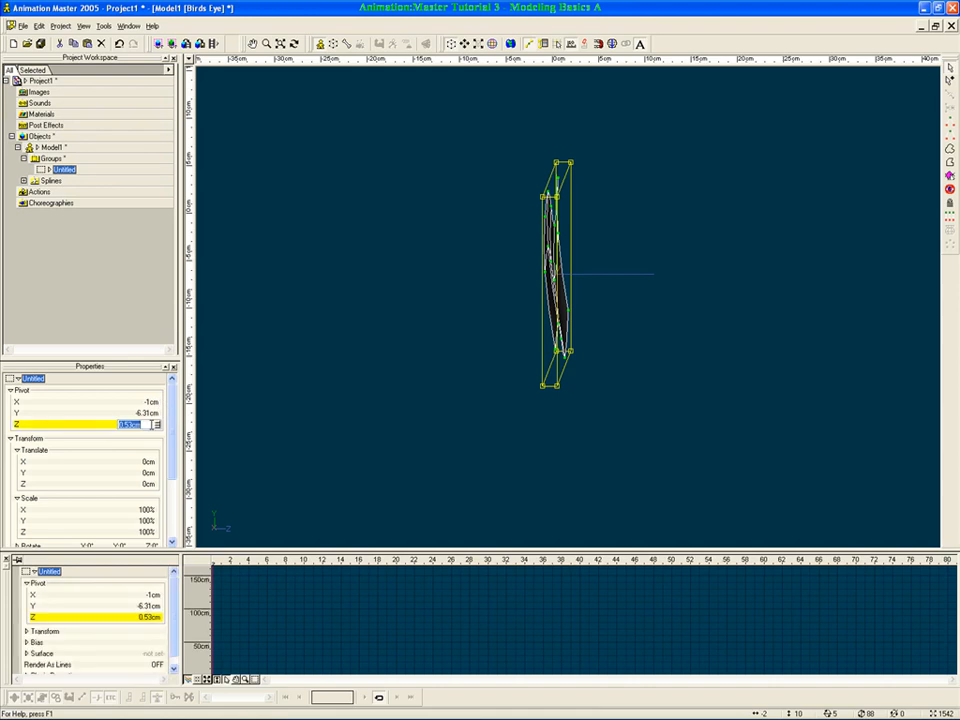
type("0")
key("Return")
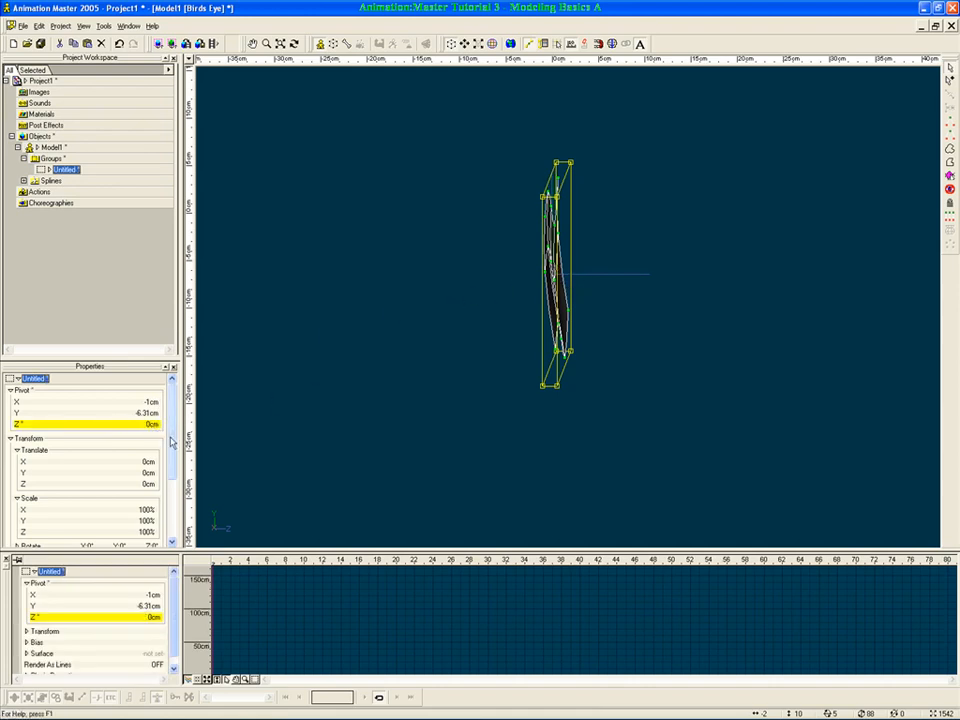
Flatten the selected control points by setting their Z scale to 0
scroll(147, 453, "down", 3)
left_click(147, 466)
type("0")
key("Return")
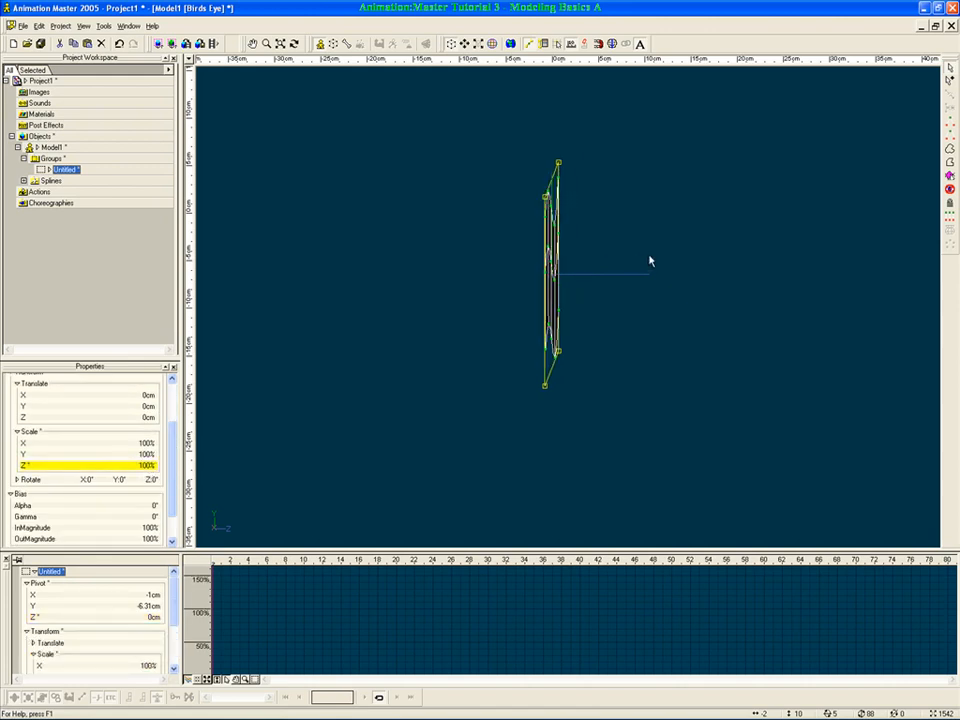
Examine the flattened surface from the front, from the side and in perspective
key("1")
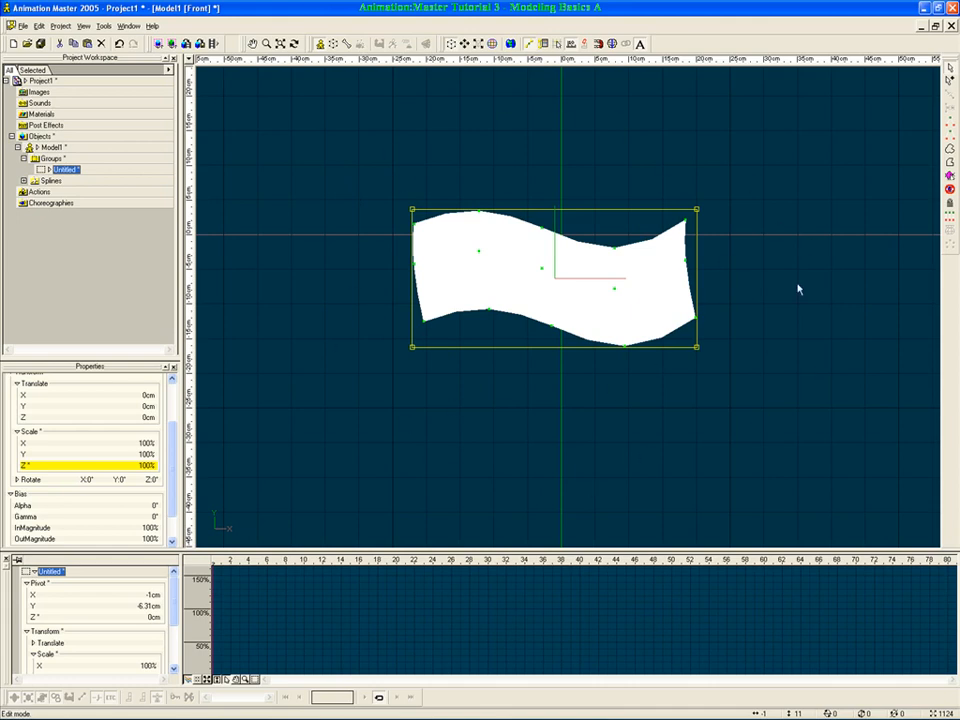
key("t")
left_click_drag(650, 336, 706, 352)
key("4")
key("6")
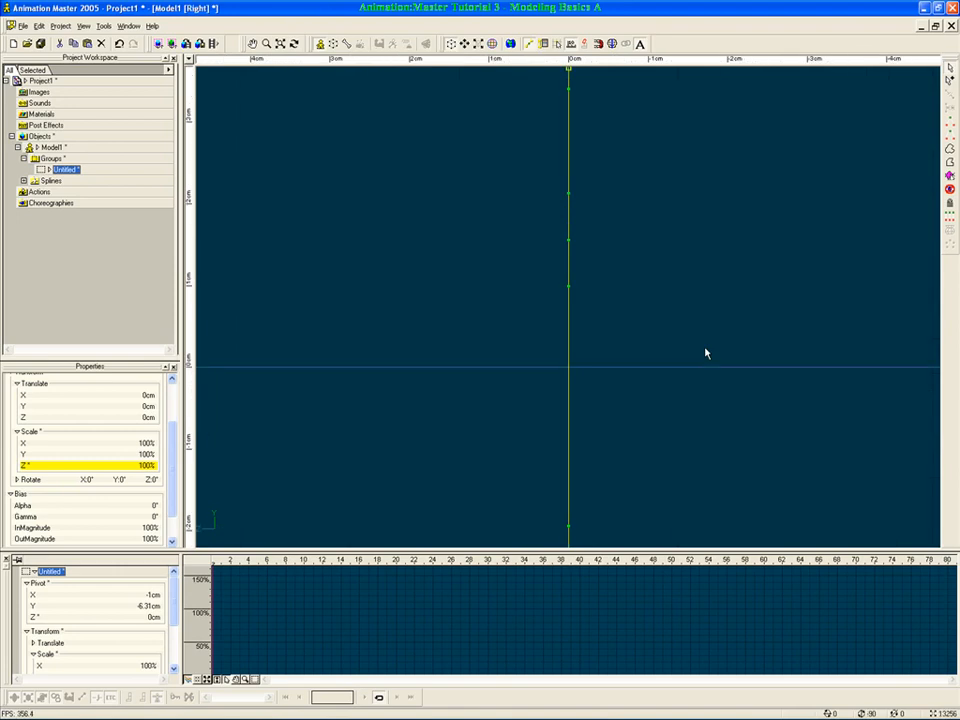
scroll(705, 349, "down", 4)
key("t")
left_click_drag(704, 345, 759, 383)
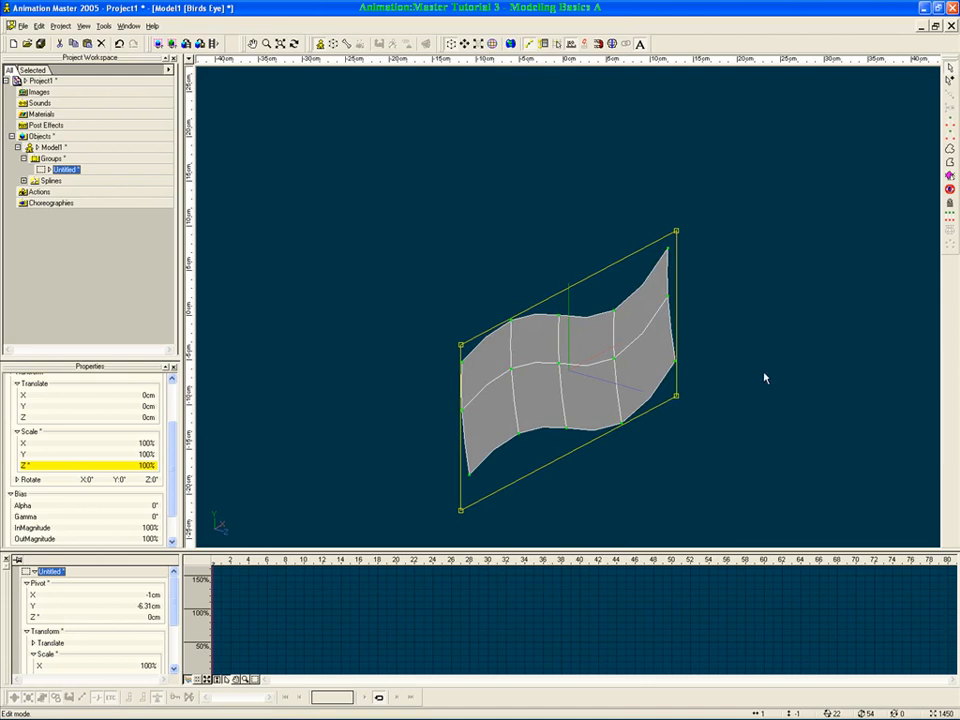
Deselect the surface and return to a wireframe front view with empty space below the model
key("1")
left_click(742, 379)
middle_click_drag(742, 379, 739, 341)
scroll(740, 341, "down", 2)
key("8")
middle_click_drag(679, 361, 680, 340)
scroll(680, 341, "up", 2)
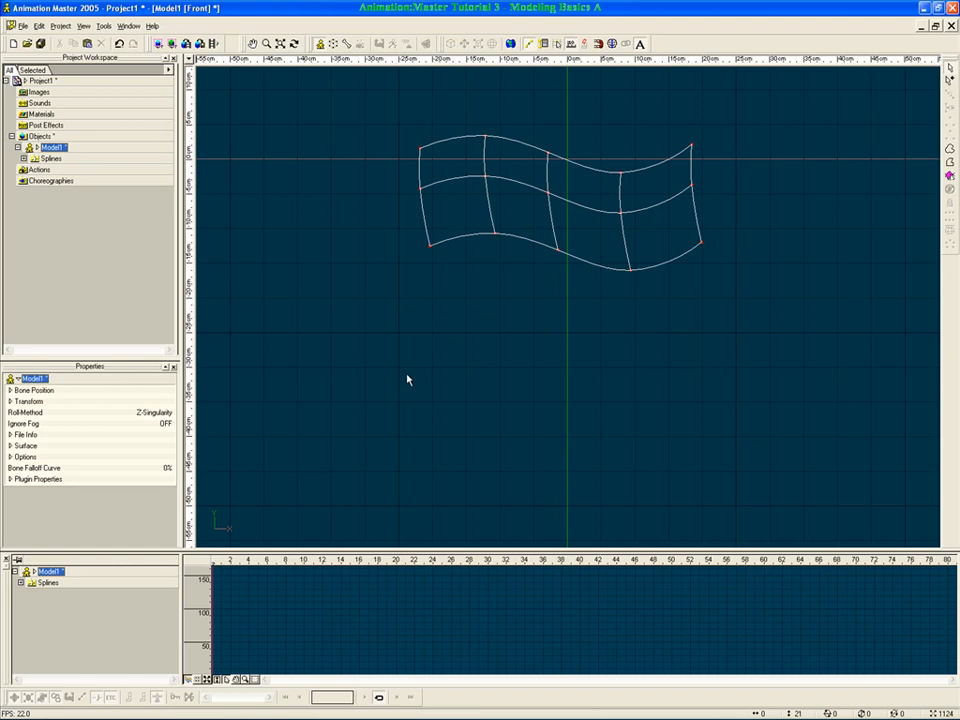
Draw a diagonal four-point spline rising to the right in the empty space below the surface
key("a")
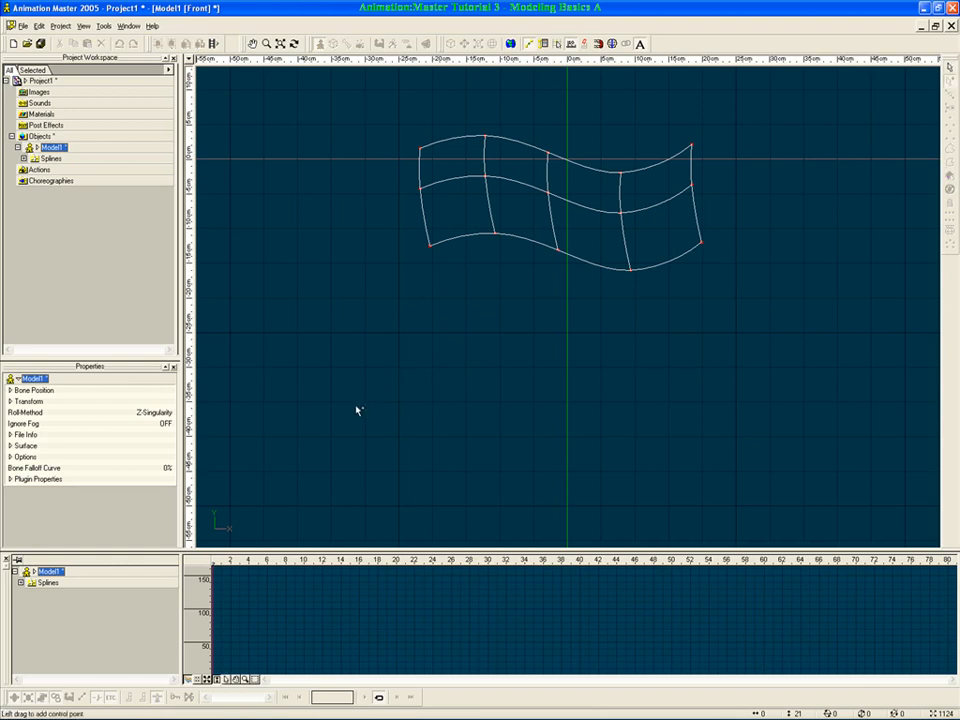
left_click(343, 409)
left_click(372, 373)
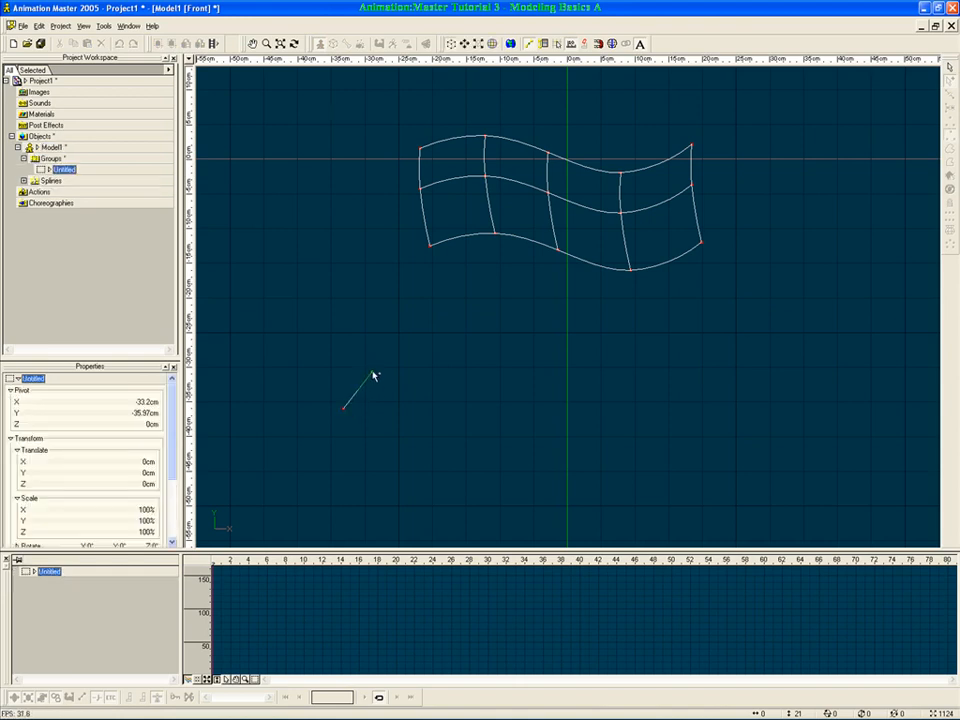
left_click(428, 310)
key("Escape")
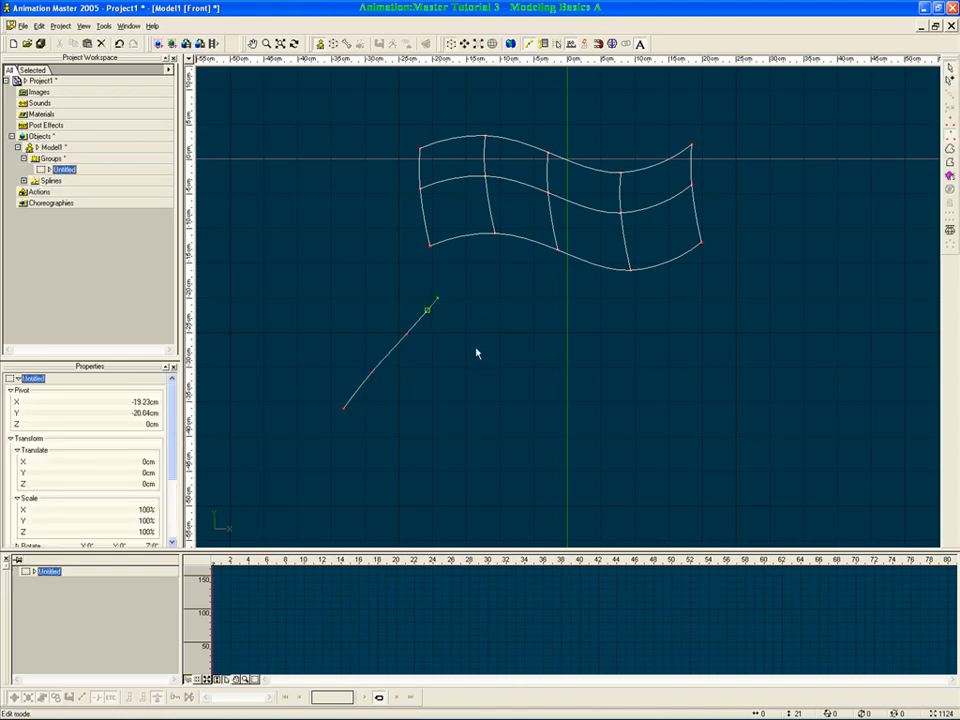
Draw a second diagonal four-point spline that crosses the first one and attaches to its third control point
key("a")
left_click(369, 298)
left_click(407, 335)
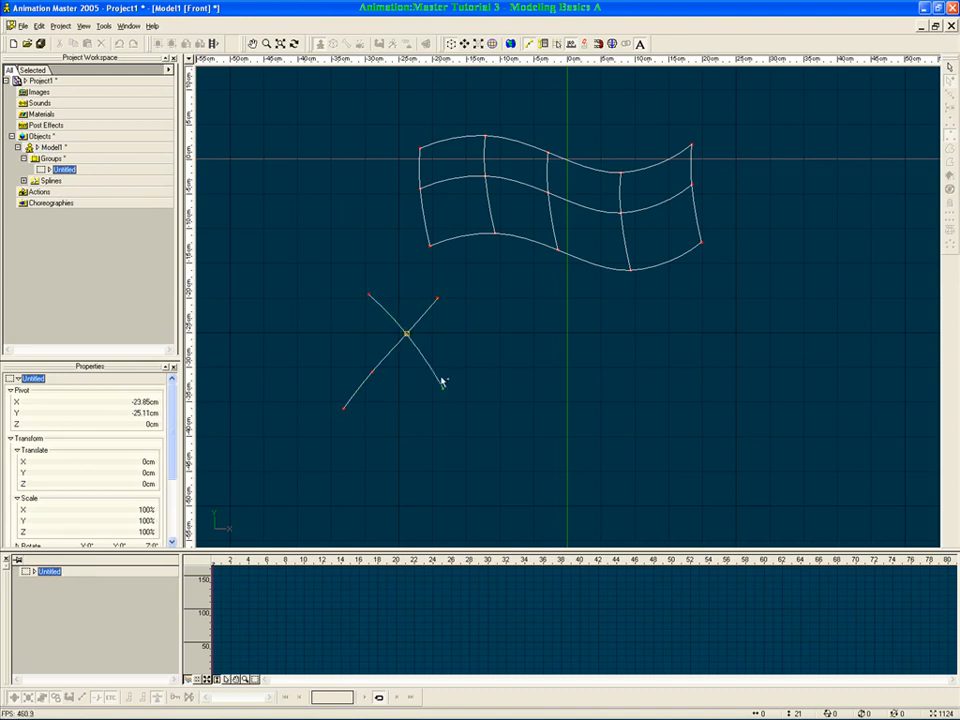
left_click(463, 400)
key("Escape")
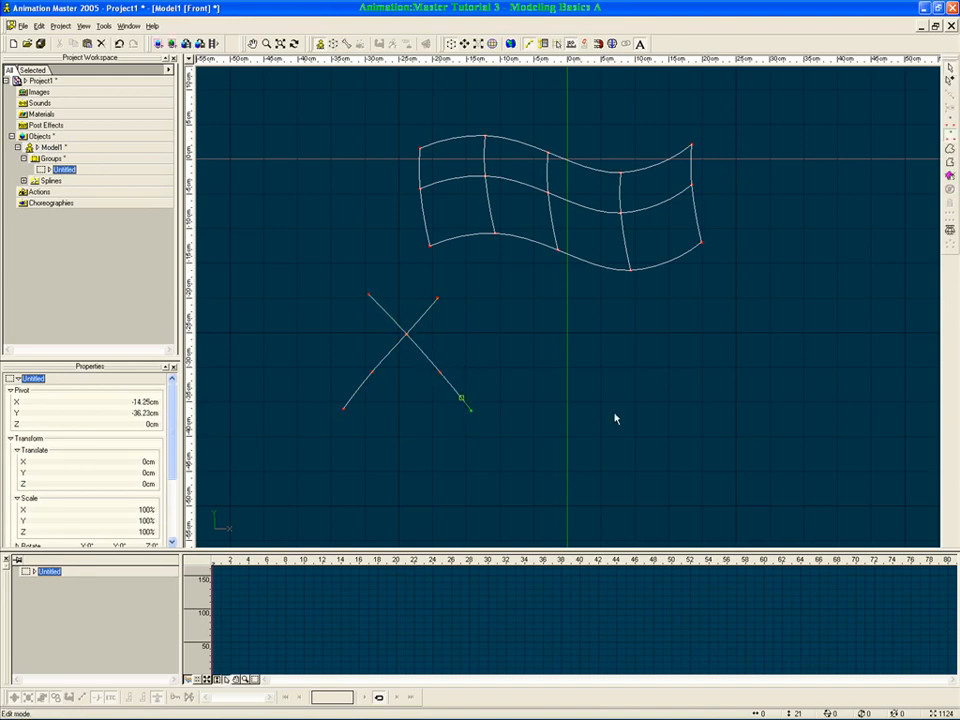
Draw a horizontal spline through the lower inner control points of both diagonals to close a triangle
key("a")
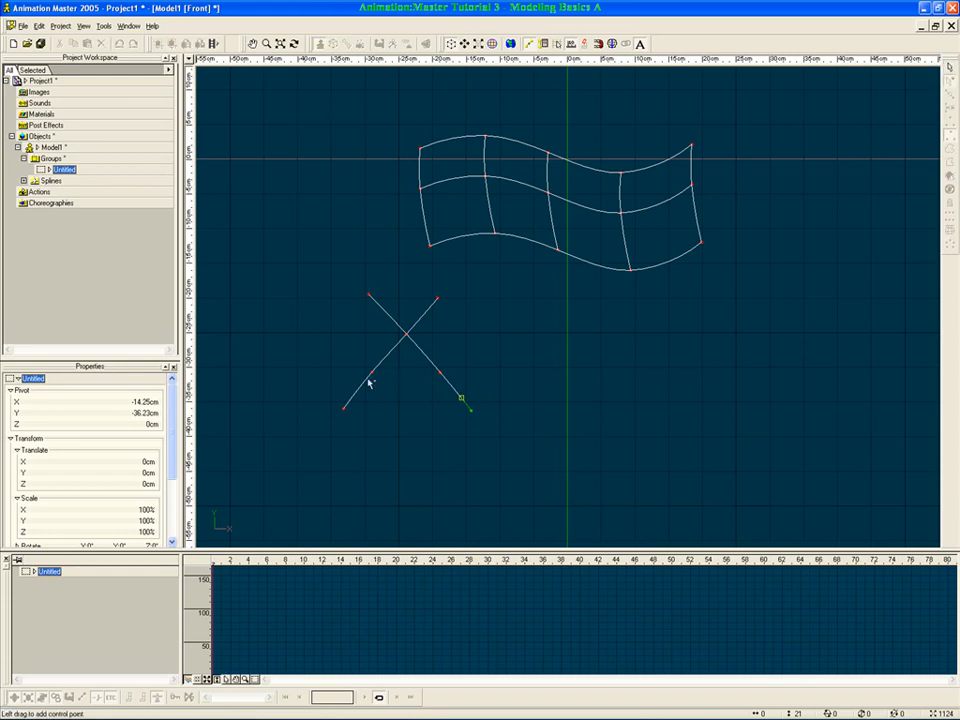
left_click(328, 372)
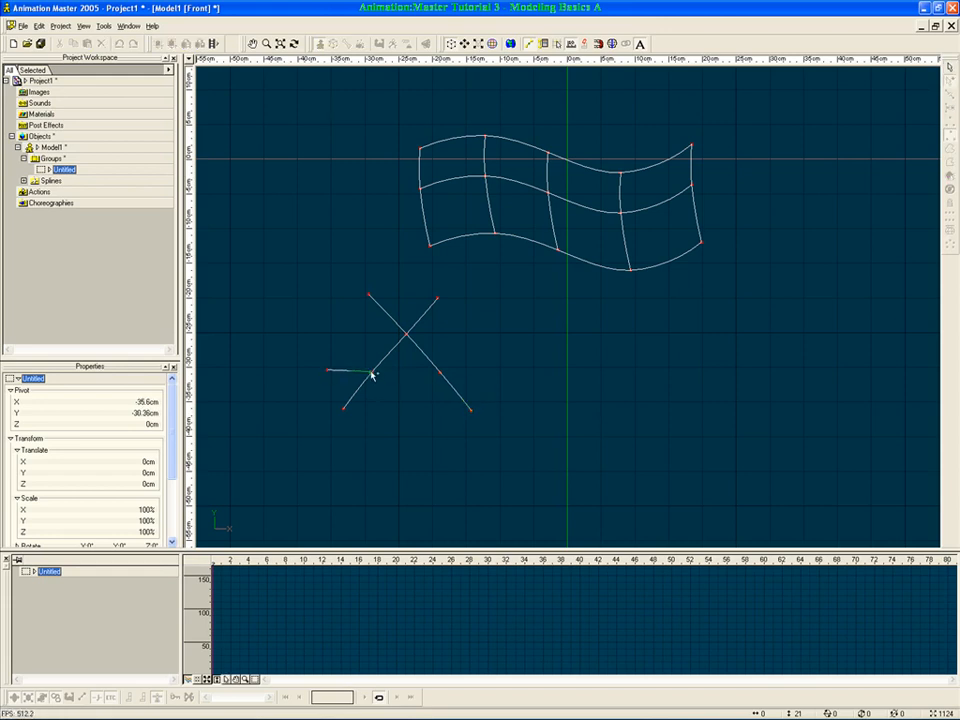
left_click(469, 370)
key("Escape")
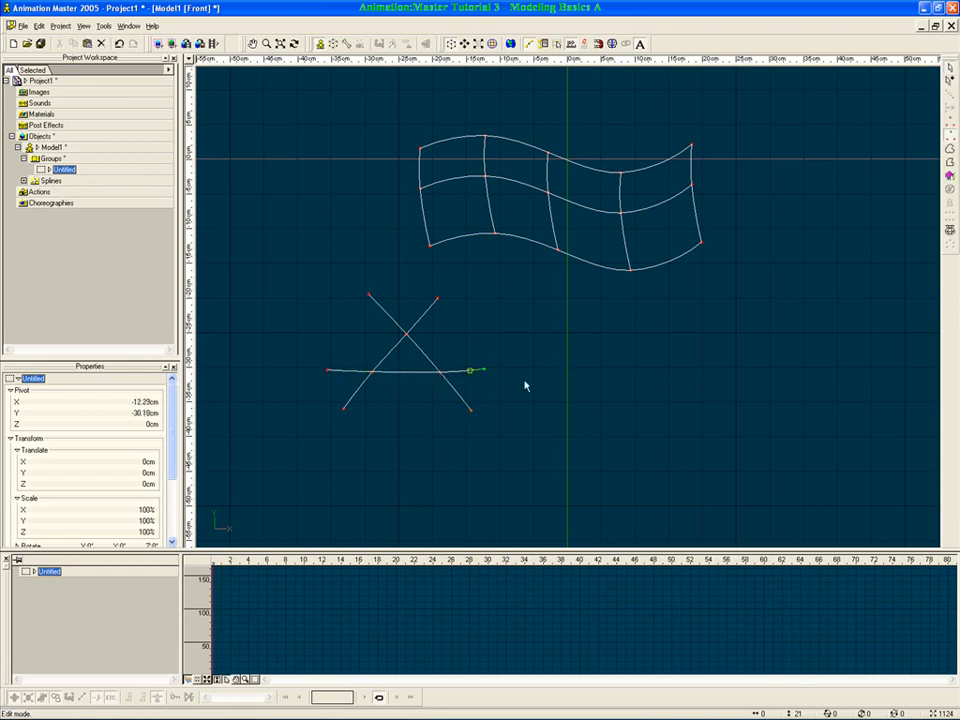
Display the model shaded in a tilted view and select the triangle's three intersection points
scroll(555, 386, "up", 1)
key("shift+s")
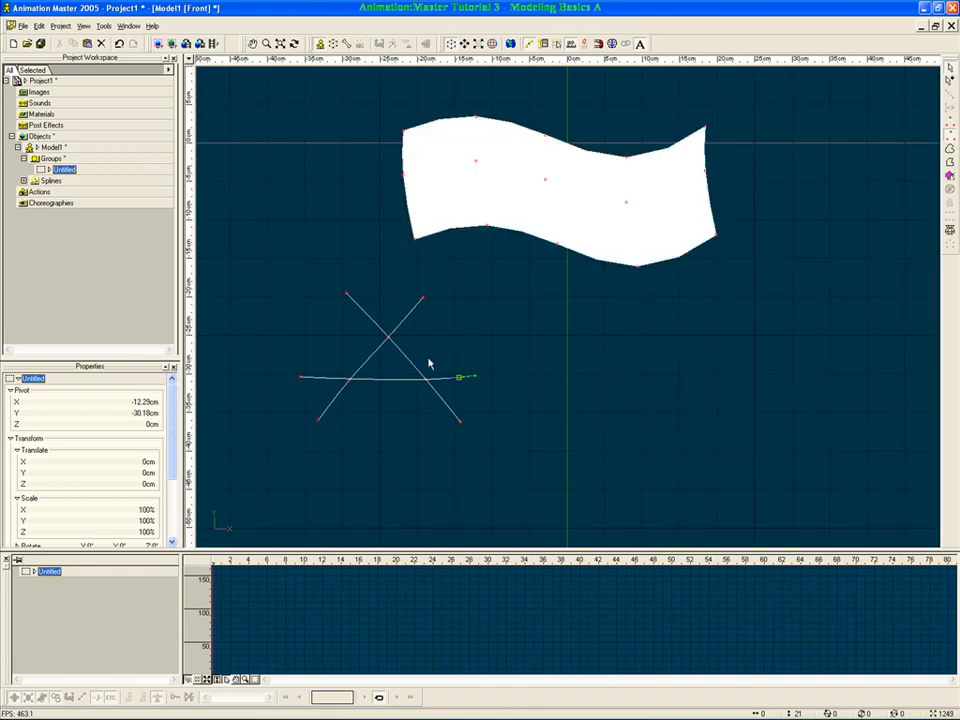
key("t")
mouse_move(381, 384)
left_mouse_down()
mouse_move(456, 386)
mouse_move(392, 388)
left_mouse_up()
left_click_drag(348, 331, 450, 404)
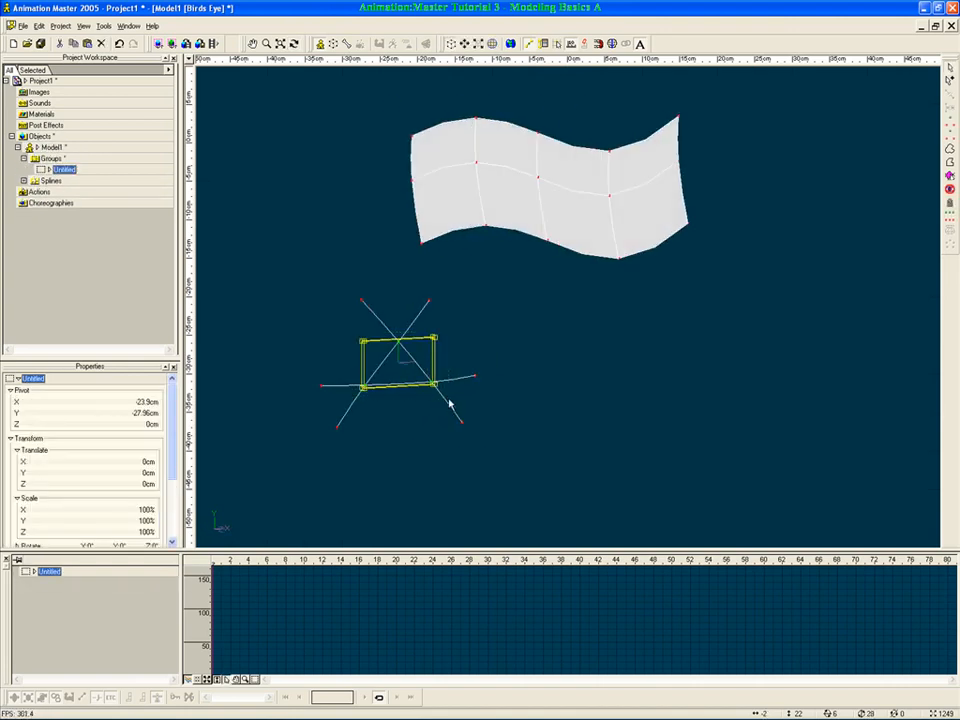
Select the triangular patch enclosed by the three splines, then clear the selection in the front view
left_click(512, 385)
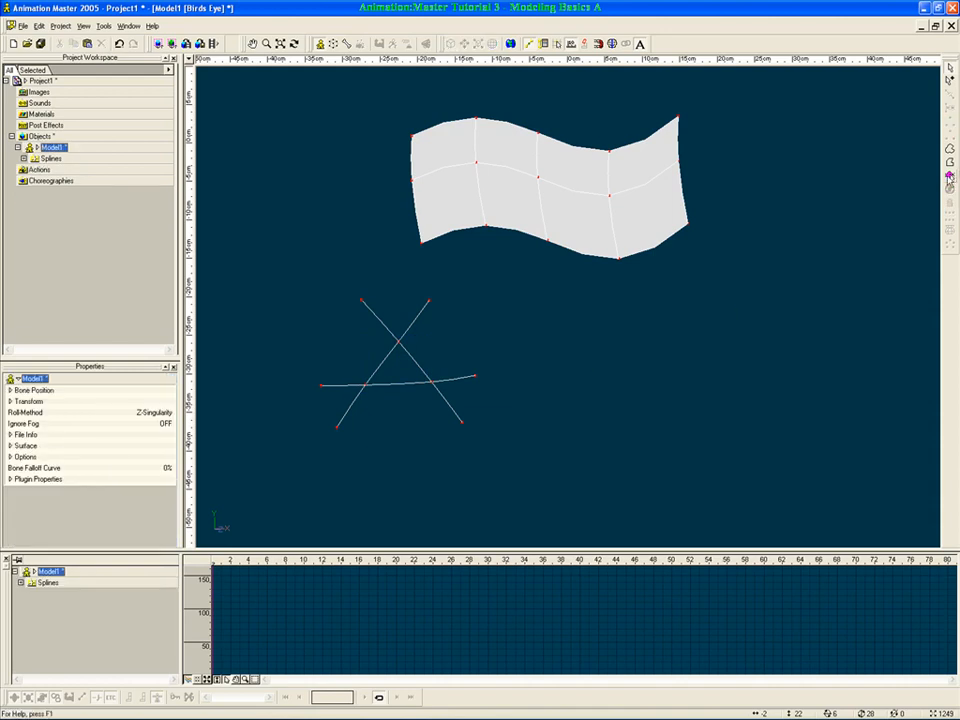
left_click(394, 371)
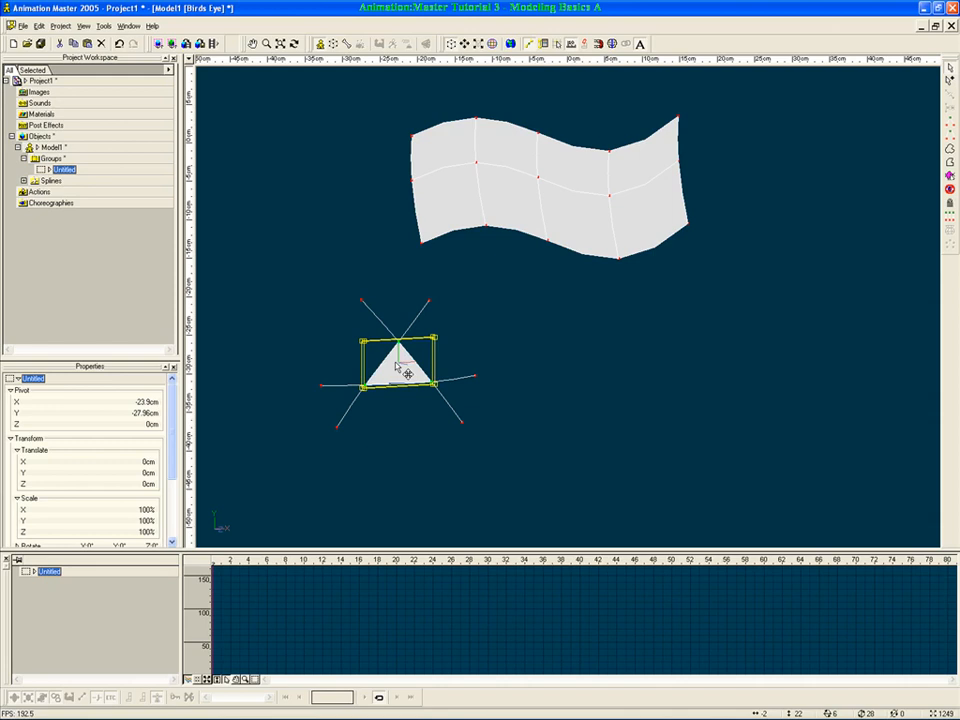
key("1")
left_click(396, 282)
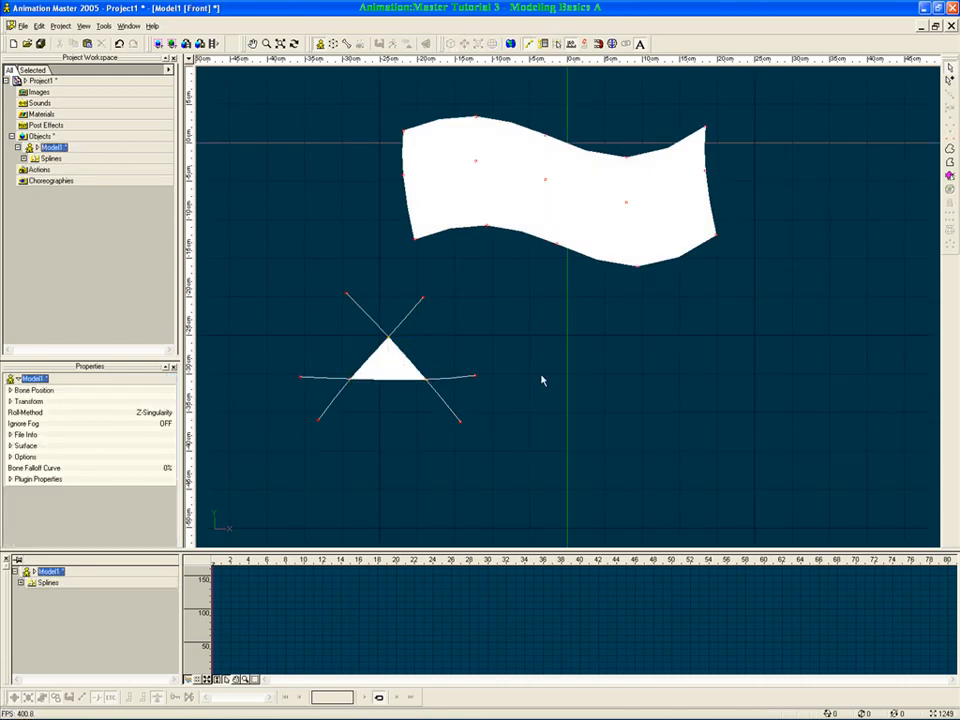
Draw a closed four-point spline loop below the surface, to the right of the triangle
key("a")
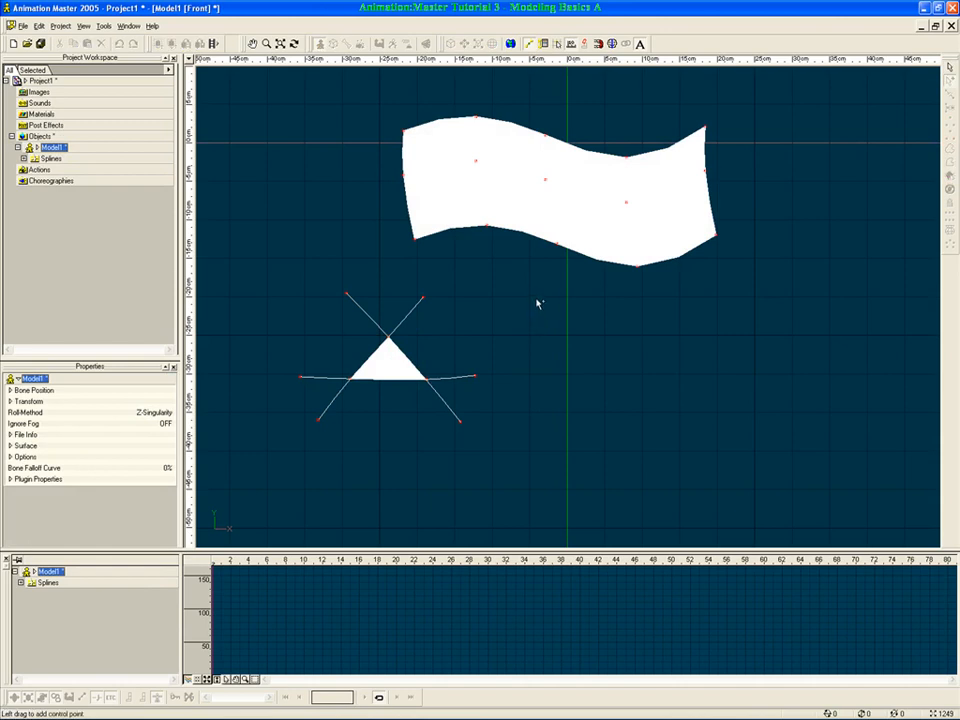
left_click(529, 297)
left_click(529, 372)
left_click(605, 374)
left_click(601, 300)
left_click(530, 298)
key("Escape")
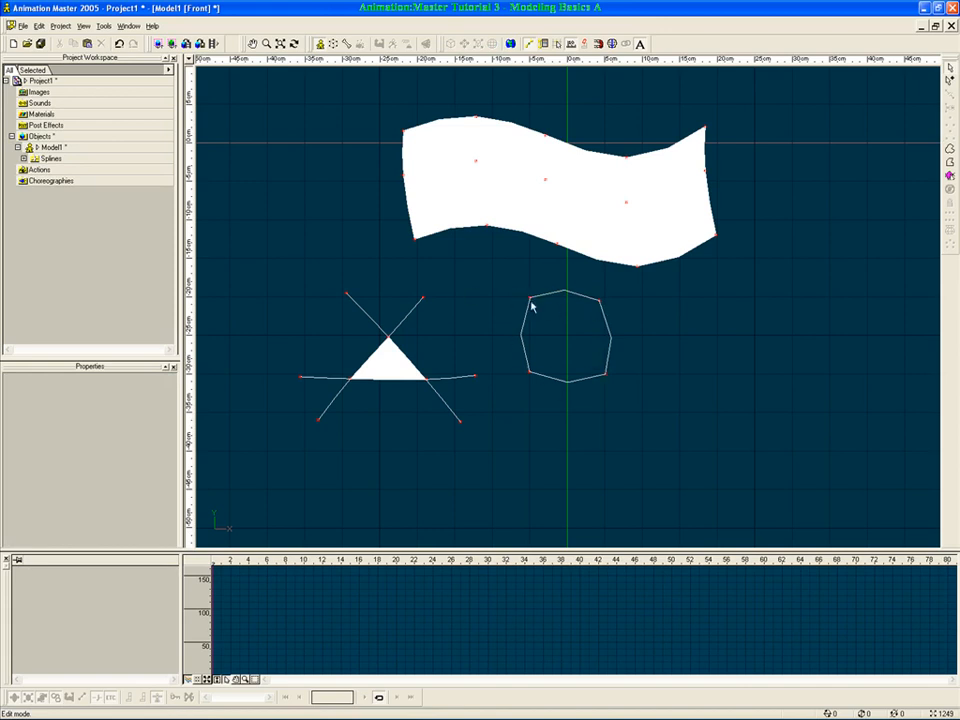
Attach a short outward spline to each of the two left control points of the closed loop
left_click(530, 375)
key("a")
left_click_drag(529, 296, 494, 268)
key("ctrl+z")
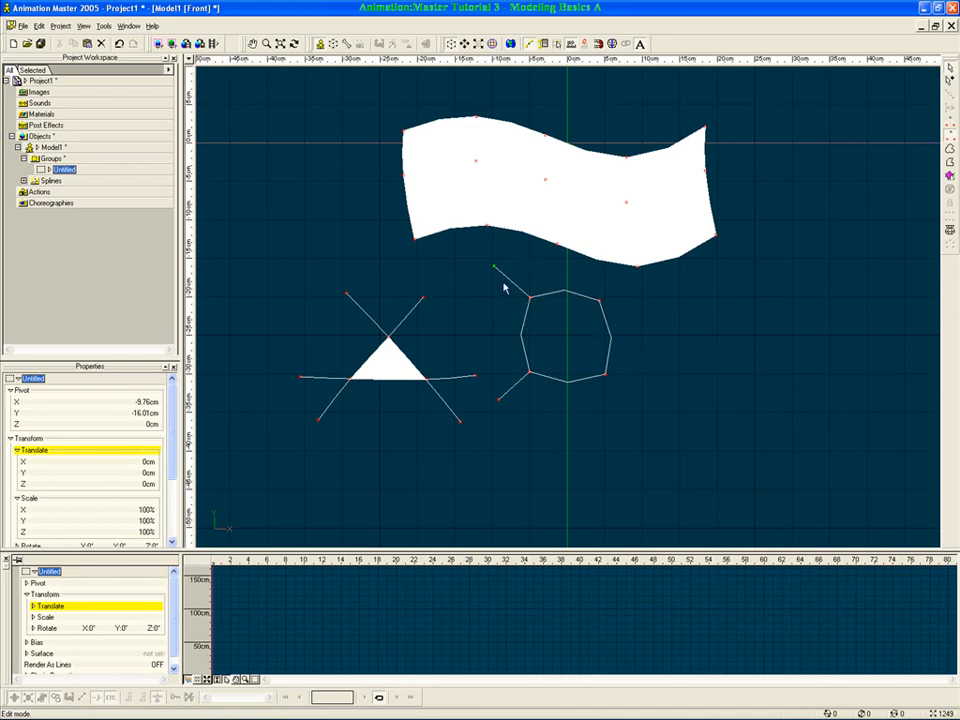
Delete the closed loop together with the short splines attached to it
left_click_drag(484, 259, 519, 409)
key("Delete")
key("Delete")
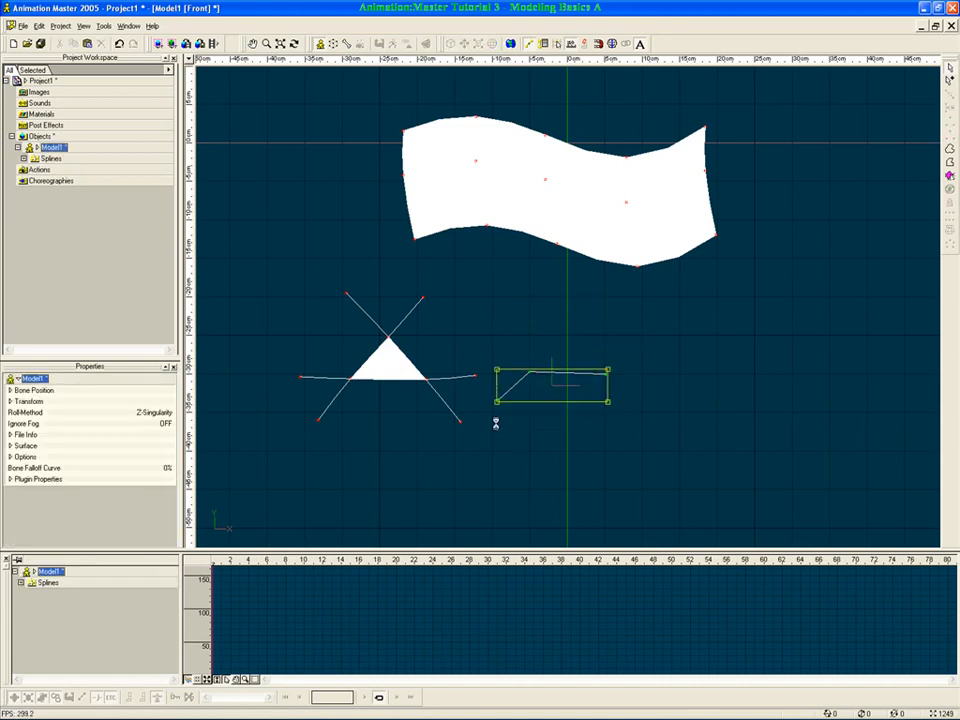
key("Delete")
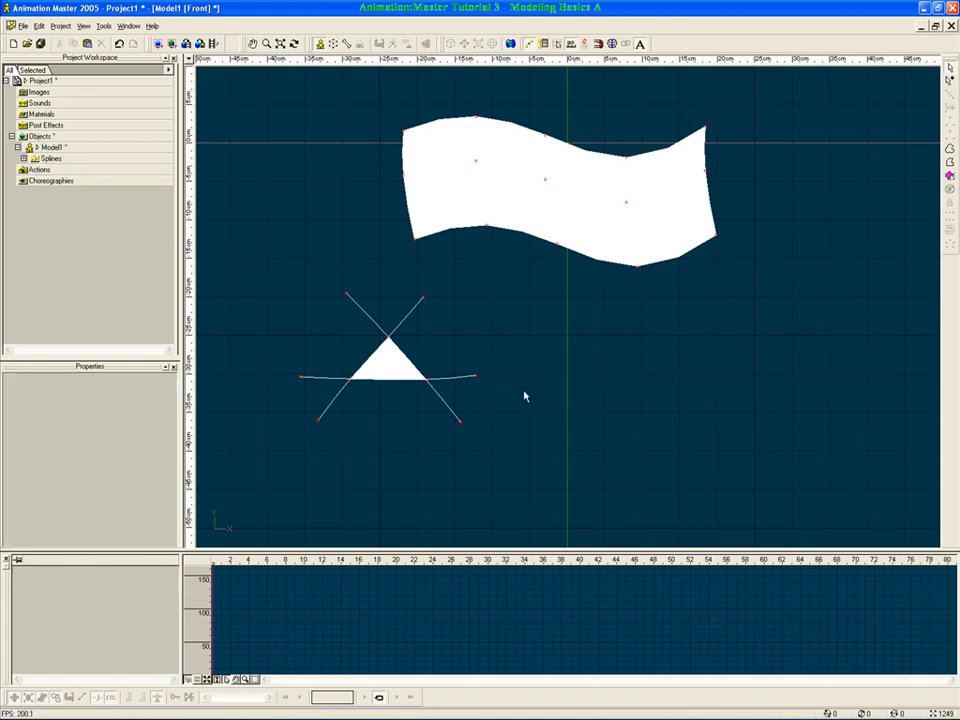
Draw a vertical four-point spline beside the triangle and a horizontal spline crossing it at its upper inner point
key("a")
left_click_drag(514, 419, 513, 283)
left_click(511, 341)
key("a")
left_click(487, 309)
left_click(512, 311)
left_click(585, 311)
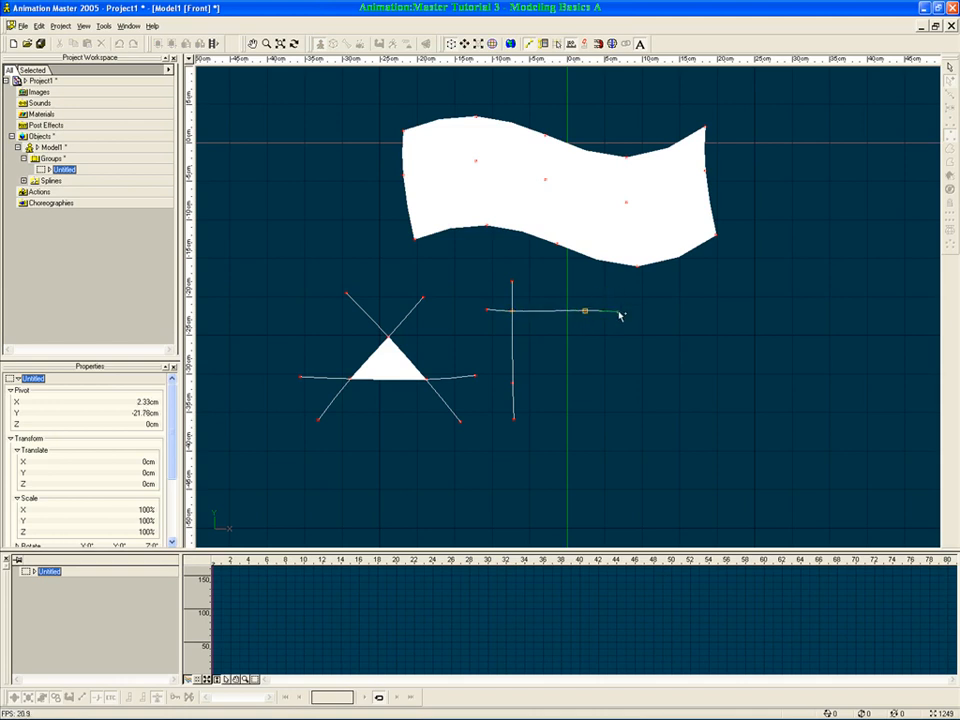
left_click(608, 311)
Draw a second vertical spline and a lower horizontal spline through the existing points to close a square
left_click(584, 281)
left_click(585, 311)
left_click(586, 385)
left_click(589, 412)
left_click(493, 384)
left_click(513, 384)
left_click(585, 383)
left_click(619, 384)
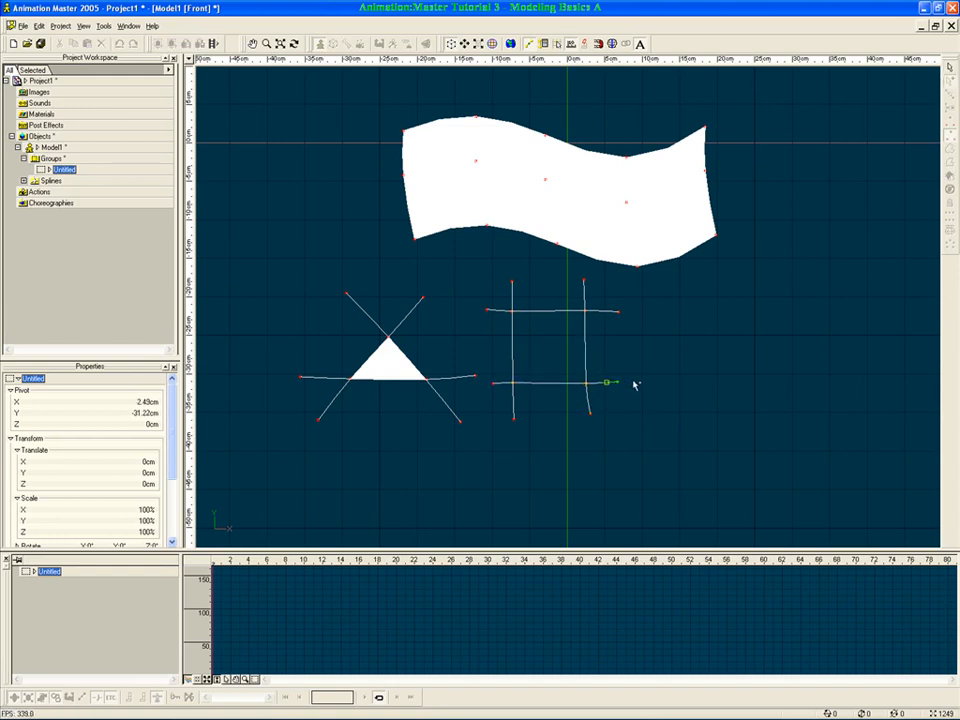
key("Escape")
Check the shaded square patch enclosed by the four splines and clear the selection
left_click(668, 395)
scroll(541, 340, "up", 1)
left_click_drag(495, 303, 605, 378)
left_click(652, 412)
scroll(626, 377, "down", 1)
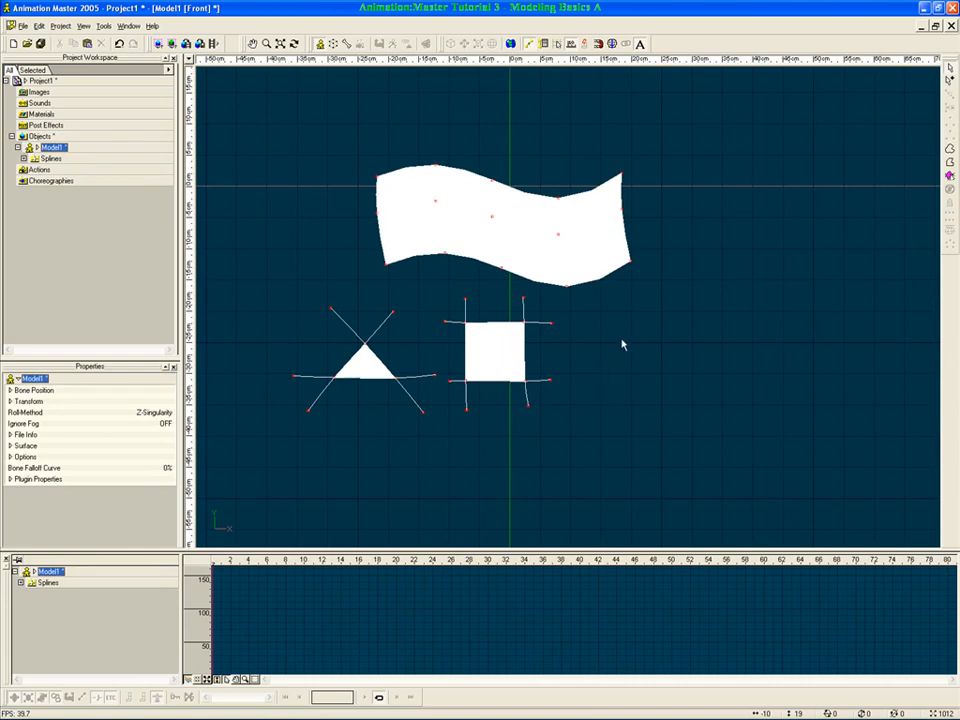
Draw a diagonal four-point spline rising to the right, beside the square, as the pentagon's first side
key("a")
left_click(597, 347)
left_click(617, 332)
left_click(644, 307)
left_click(667, 291)
right_click(680, 283)
Draw a descending four-point spline attached to the first pentagon spline at the pentagon's top corner
key("a")
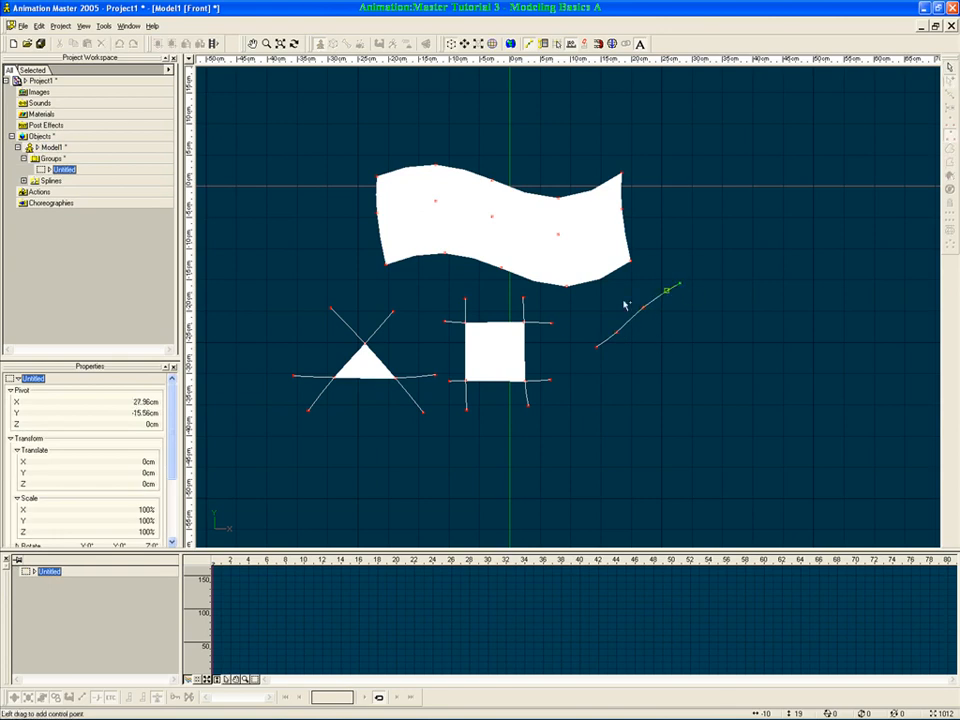
left_click(617, 287)
left_click(644, 308)
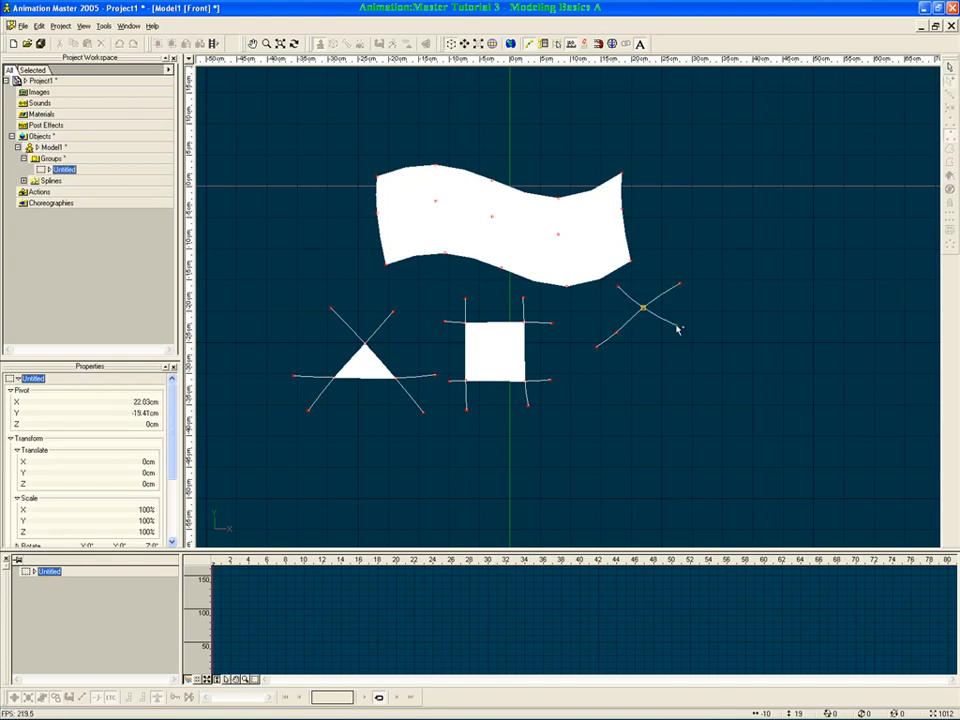
left_click(676, 331)
left_click(702, 344)
right_click(724, 345)
Draw the pentagon's two lower side splines, each crossing one end of the upper pair at its inner point
key("a")
left_click(690, 311)
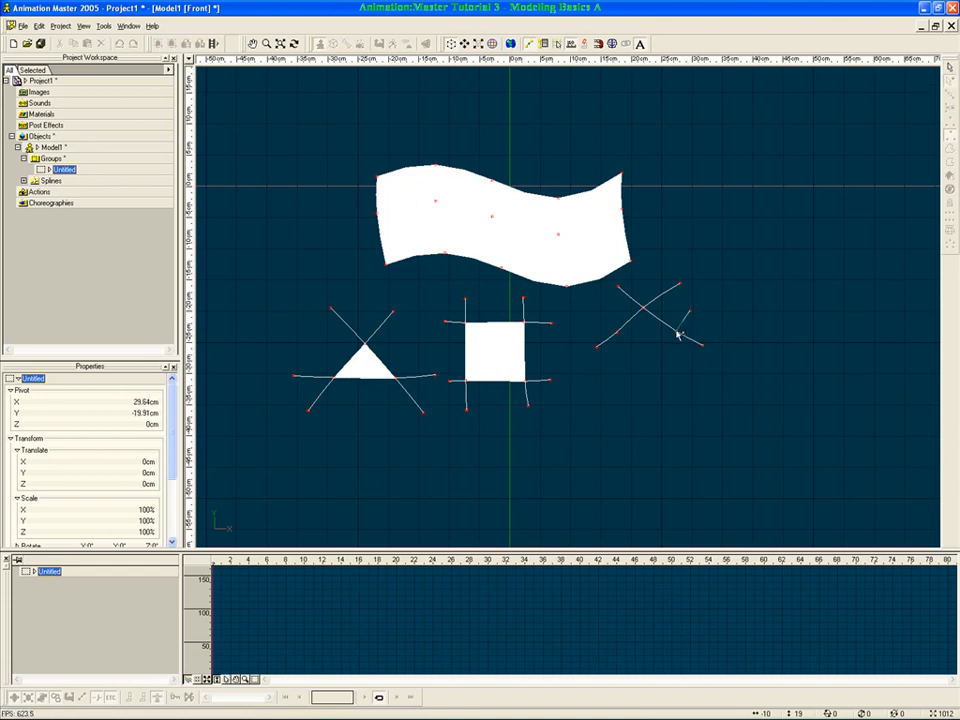
left_click(660, 396)
key("a")
left_click(589, 313)
right_click(617, 334)
left_click(629, 383)
Draw a horizontal base spline through the lower inner points of both side splines to close the pentagon
left_click_drag(602, 368, 684, 366)
right_click(628, 366)
right_click(663, 366)
left_click(681, 367)
key("Escape")
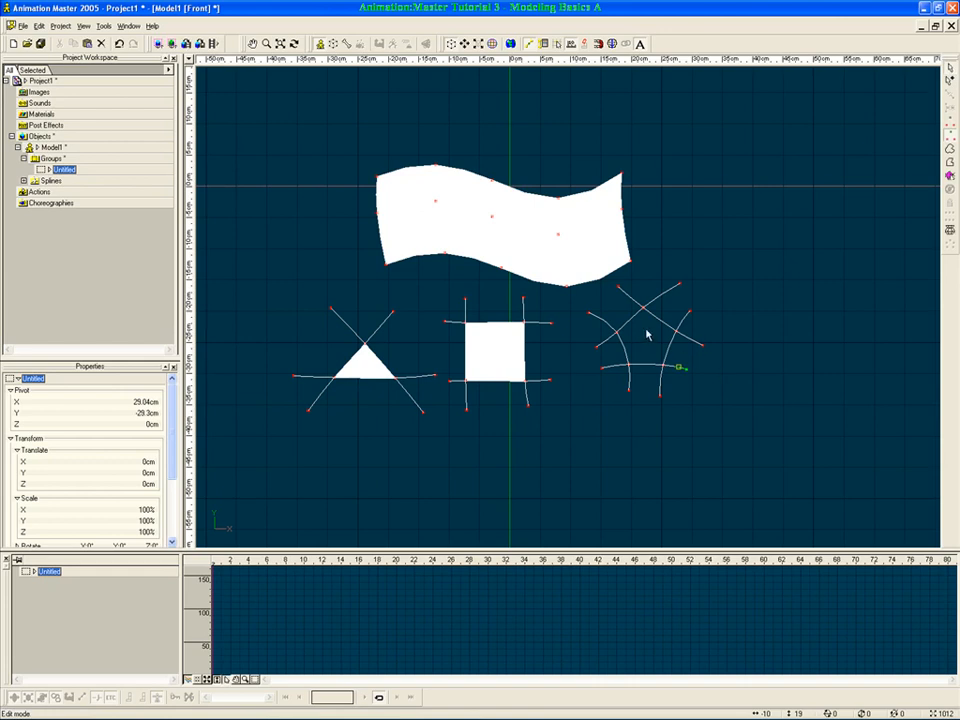
Select the pentagon's five inner intersection points and create a five-point patch from them
key("t")
left_click_drag(640, 343, 660, 348)
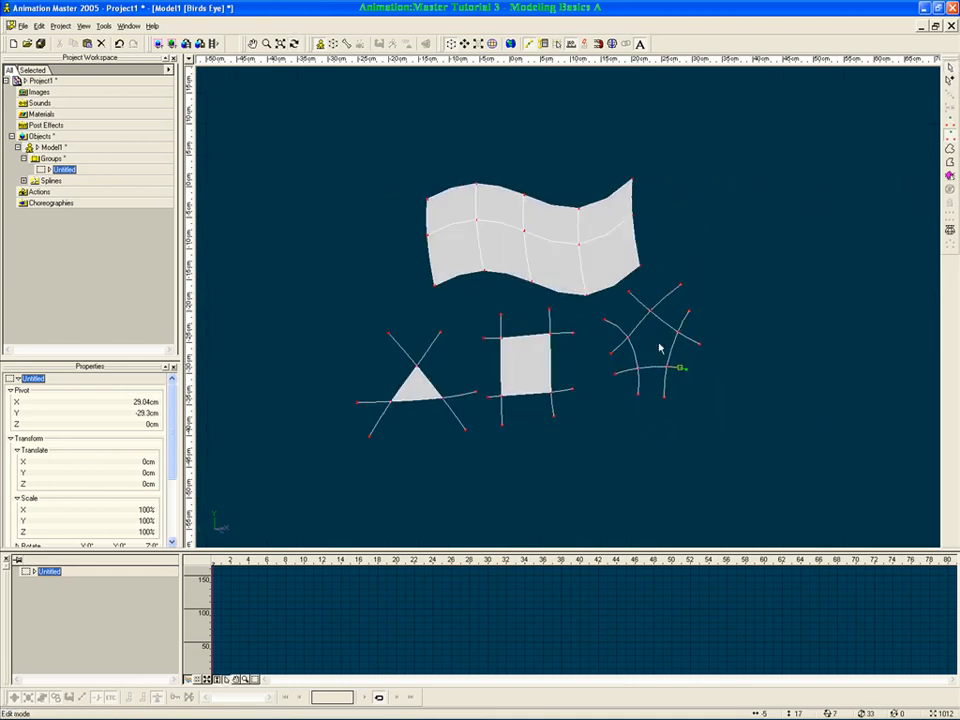
key("1")
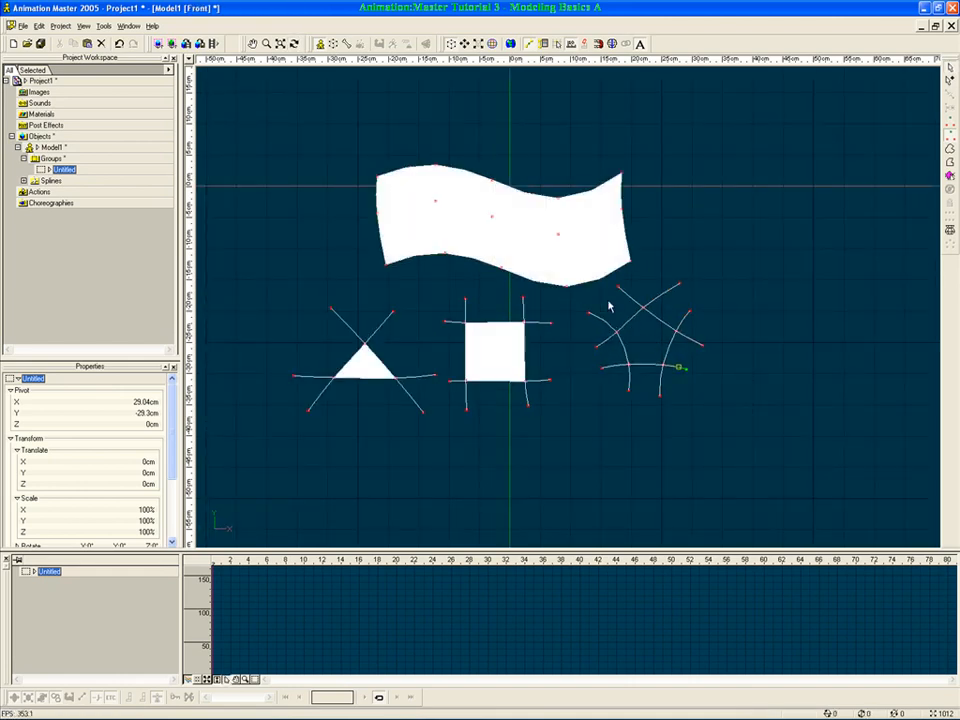
left_click_drag(608, 307, 684, 377)
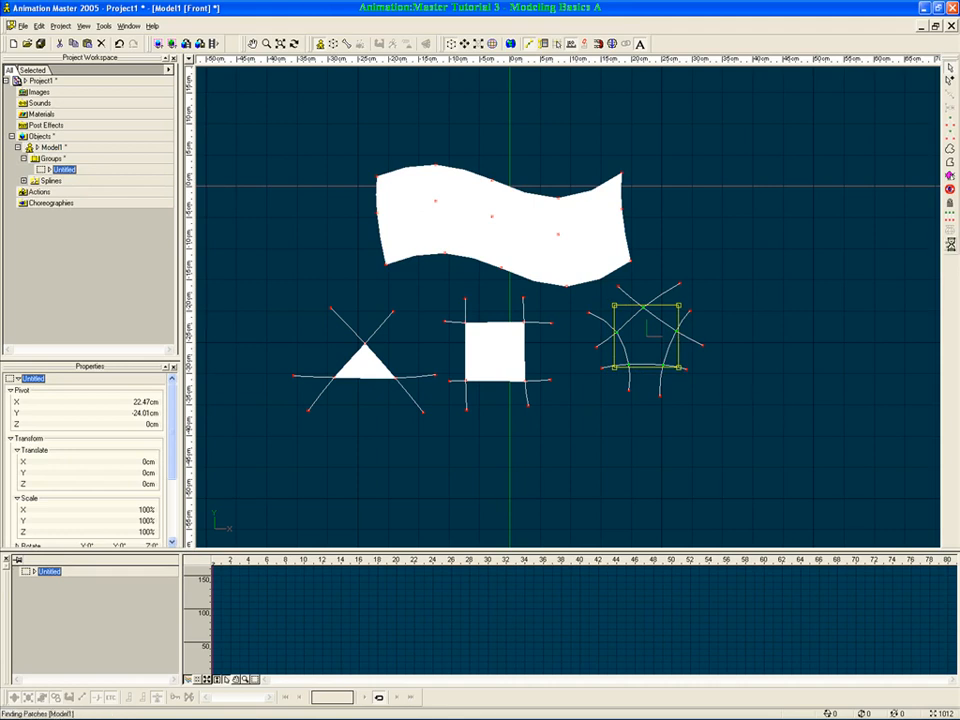
left_click(951, 247)
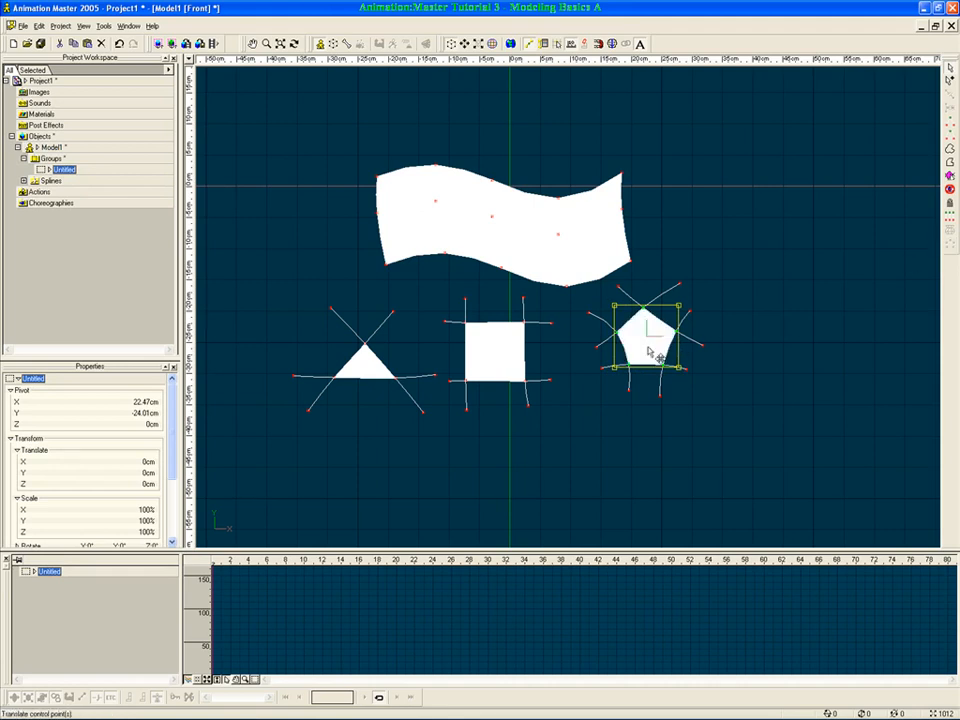
key("ctrl+z")
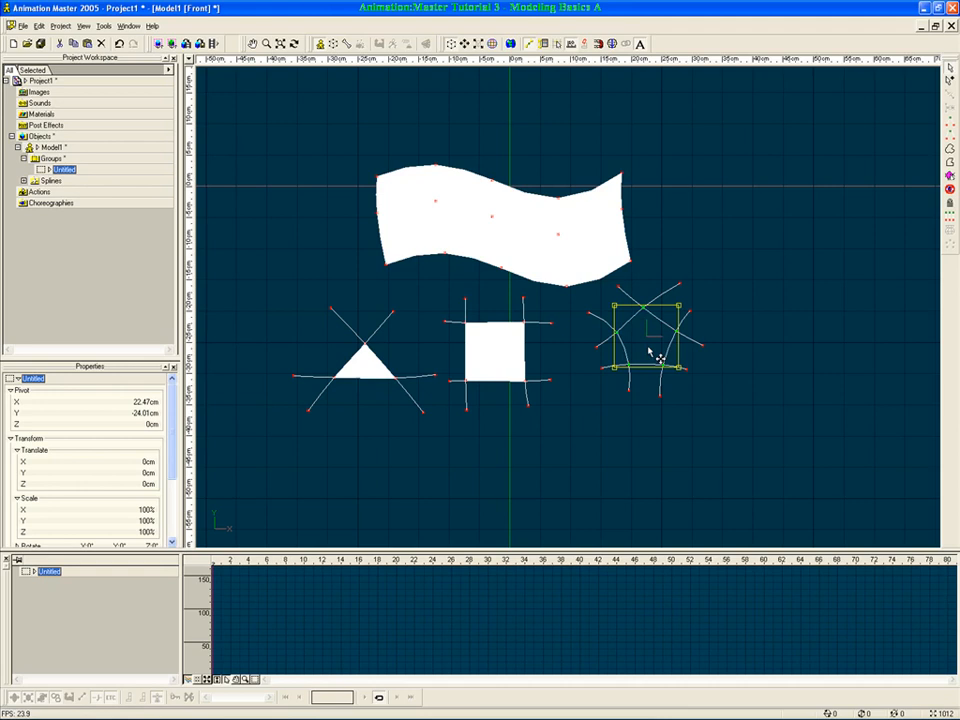
key("ctrl+y")
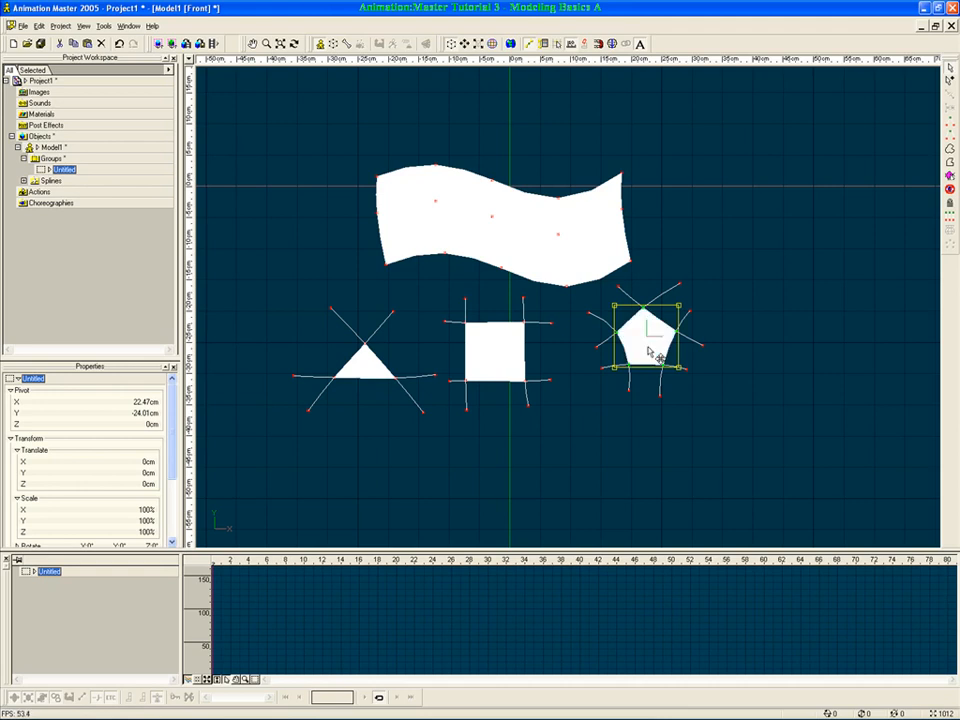
Examine the three-, four- and five-point patches from a tilted view with nothing selected, then return to the front view
key("t")
mouse_move(653, 345)
left_mouse_down()
mouse_move(684, 361)
mouse_move(714, 347)
mouse_move(648, 360)
left_mouse_up()
key("Escape")
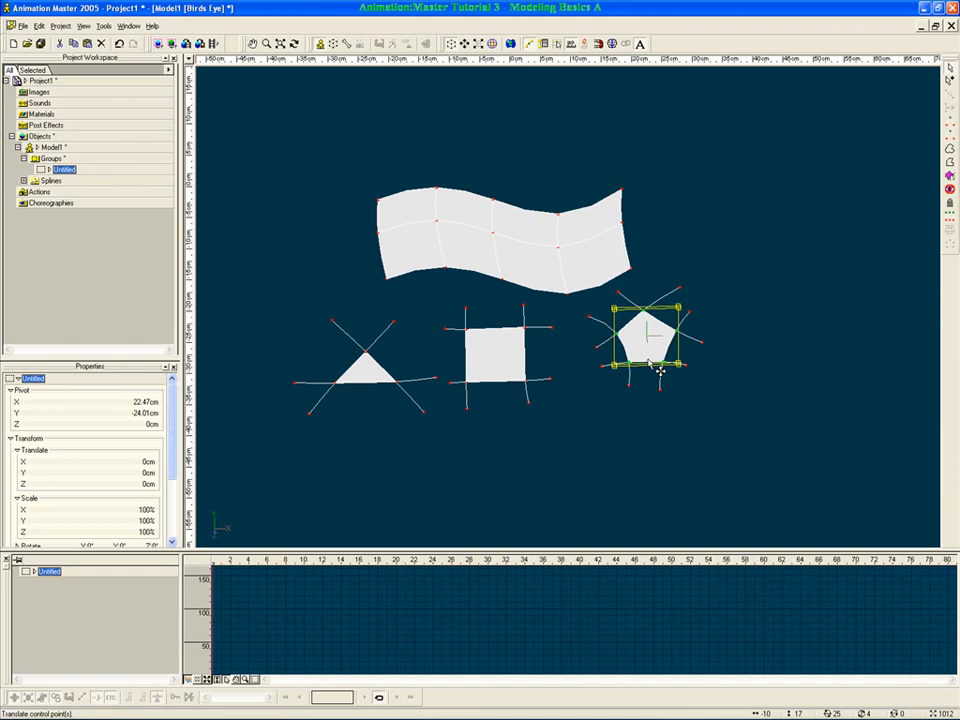
left_click(656, 416)
key("m")
mouse_move(668, 386)
left_mouse_down()
mouse_move(666, 403)
mouse_move(677, 372)
left_mouse_up()
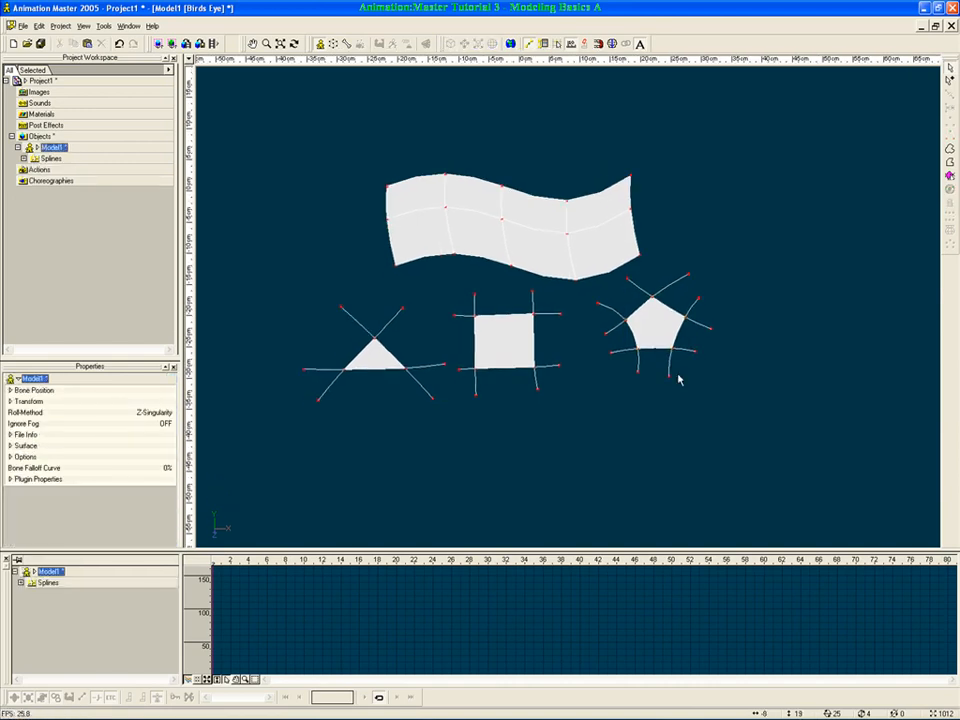
key("1")
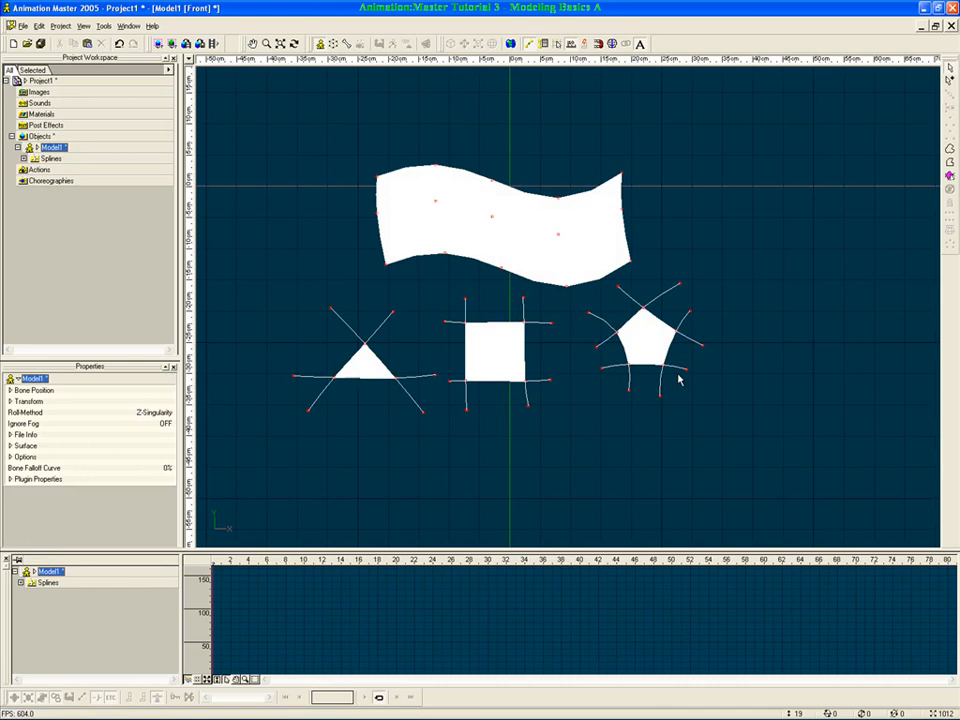
Select the whole pentagon with its splines and move it about 1.7 cm left and 2.3 cm down
left_click_drag(752, 413, 581, 278)
left_click_drag(655, 324, 645, 338)
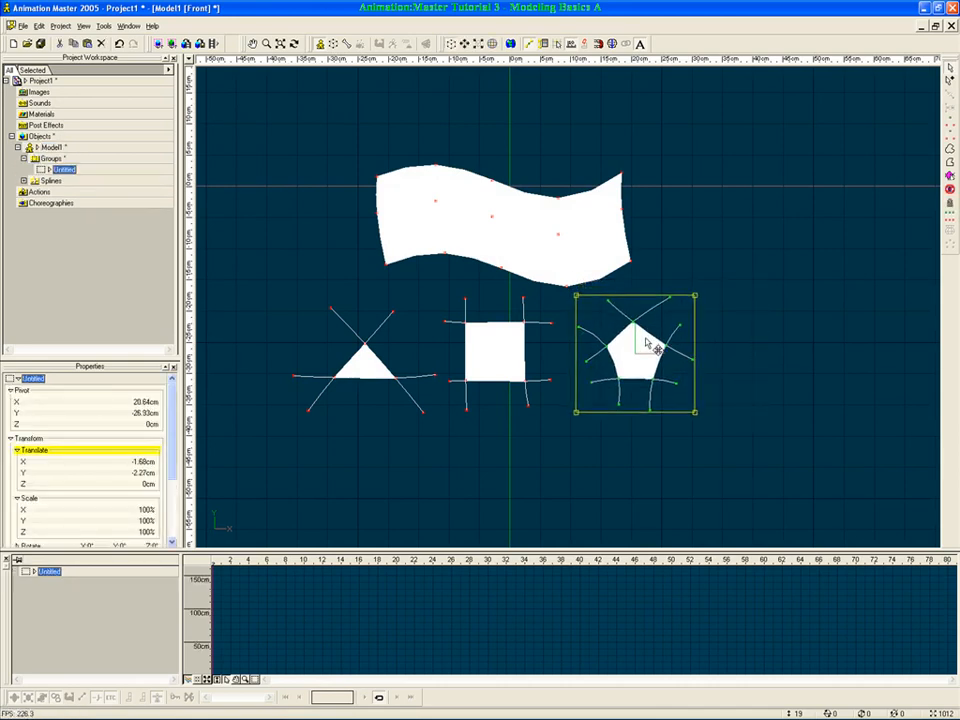
Draw a goblet bowl's half-profile spline below the patches, from a rim about 35 cm from the centre line inward to the stem
left_click(741, 326)
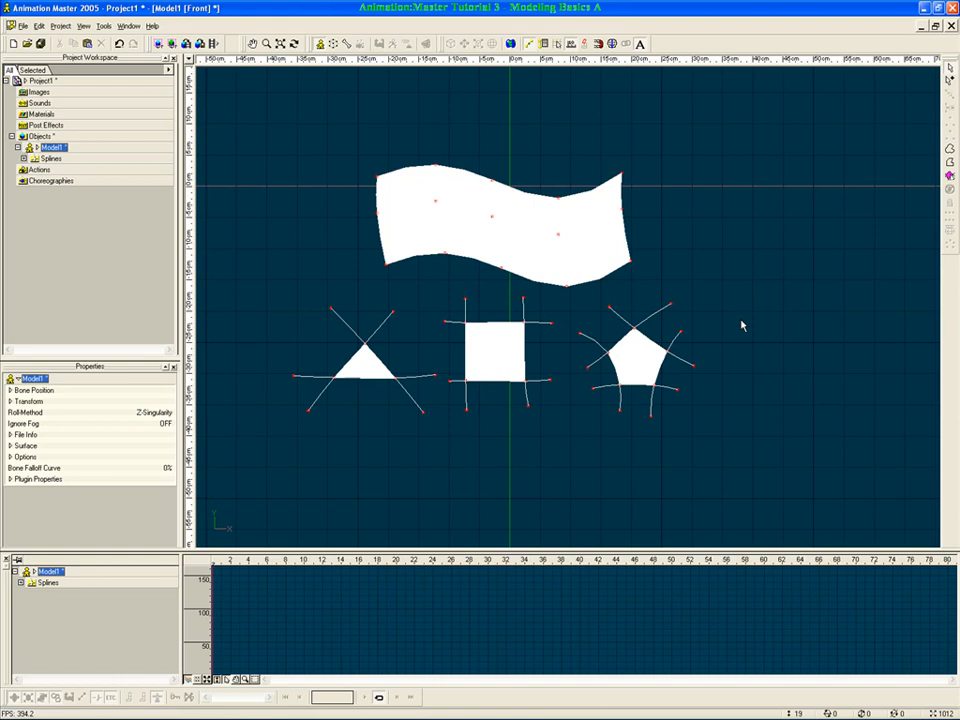
scroll(750, 326, "down", 4)
middle_click_drag(704, 347, 718, 293)
middle_click_drag(716, 357, 715, 322)
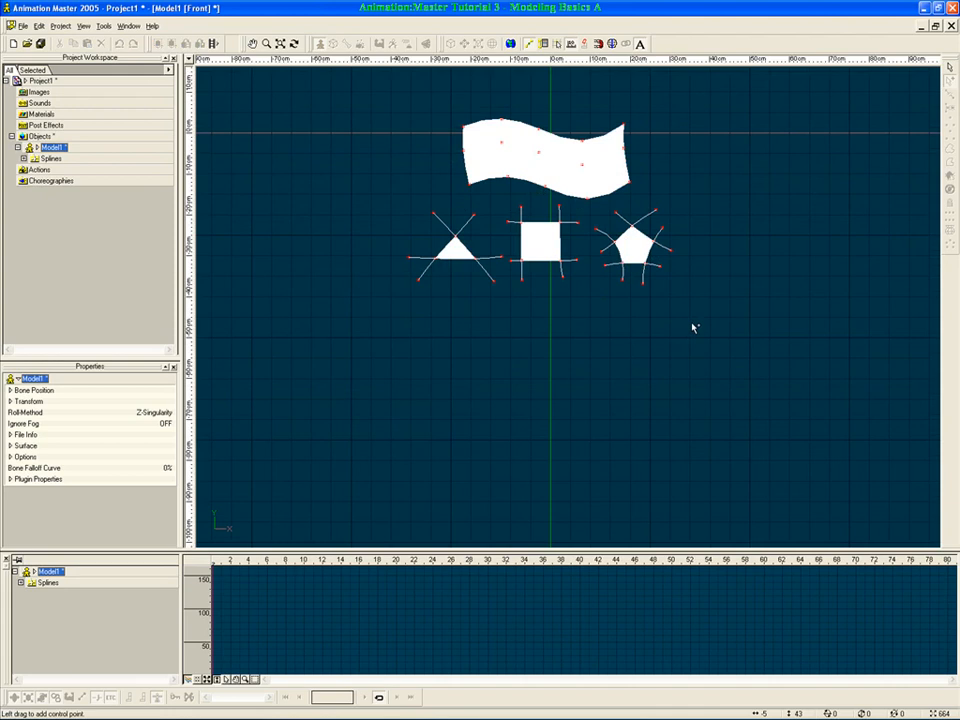
left_click(693, 326)
left_click(685, 384)
left_click(605, 425)
left_click(560, 433)
Continue the profile spline down through a slightly bulging stem and out along a sloping foot, for a total height of about 56 cm
left_click(565, 465)
left_click(569, 487)
left_click(560, 523)
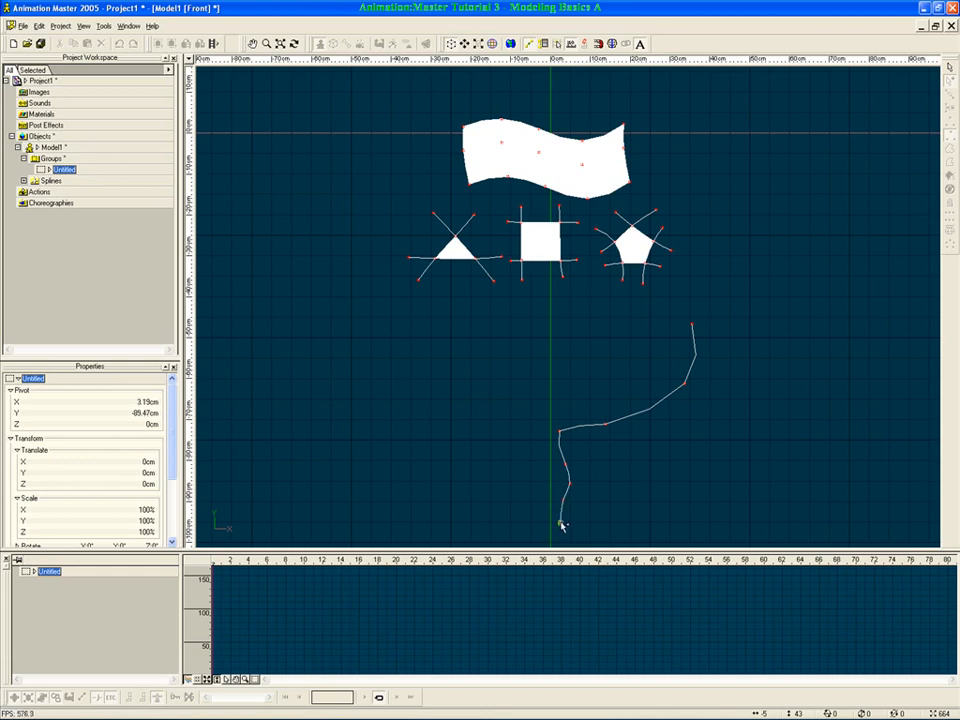
left_click(606, 537)
left_click(638, 543)
key("m")
left_click_drag(660, 503, 694, 405)
left_click_drag(639, 439, 671, 452)
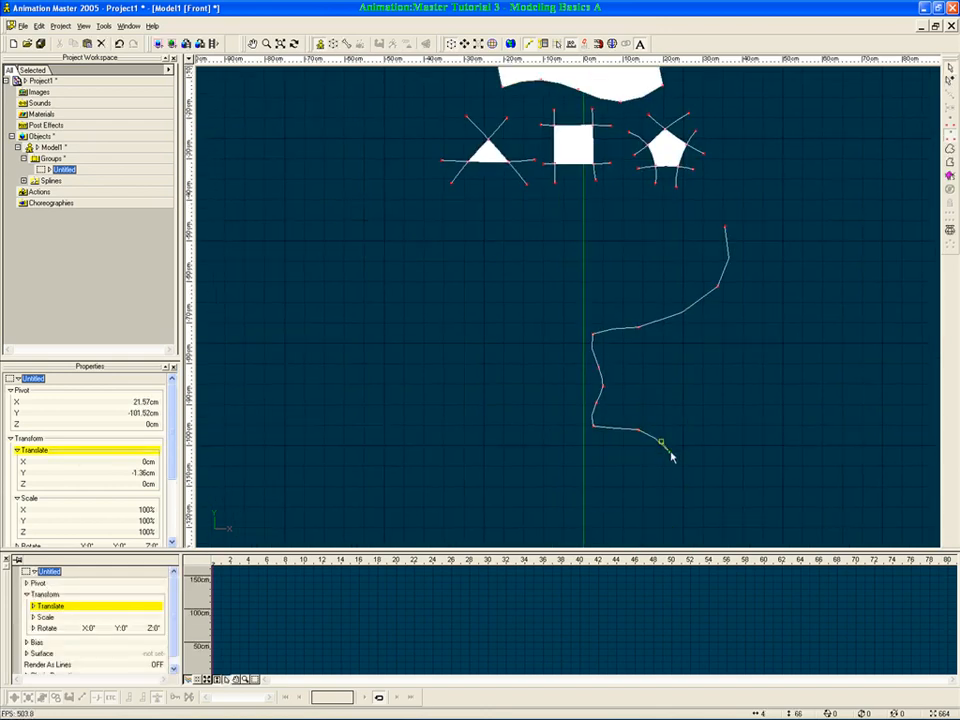
Peak the profile's two corner points where the stem meets the bowl and the foot
left_click(662, 355)
scroll(660, 370, "up", 1)
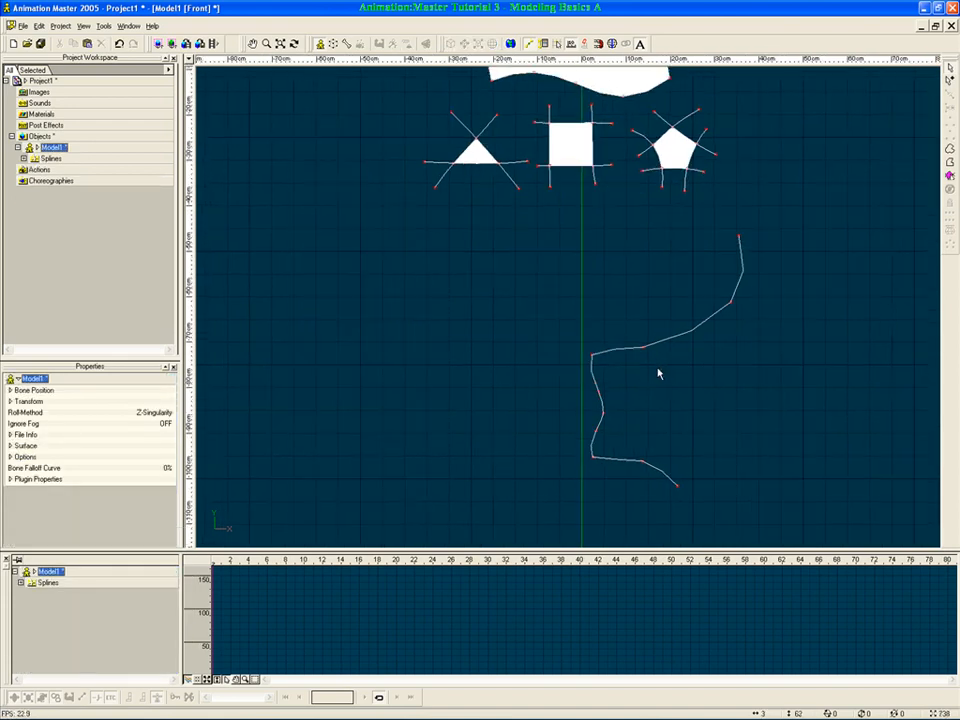
scroll(660, 380, "up", 3)
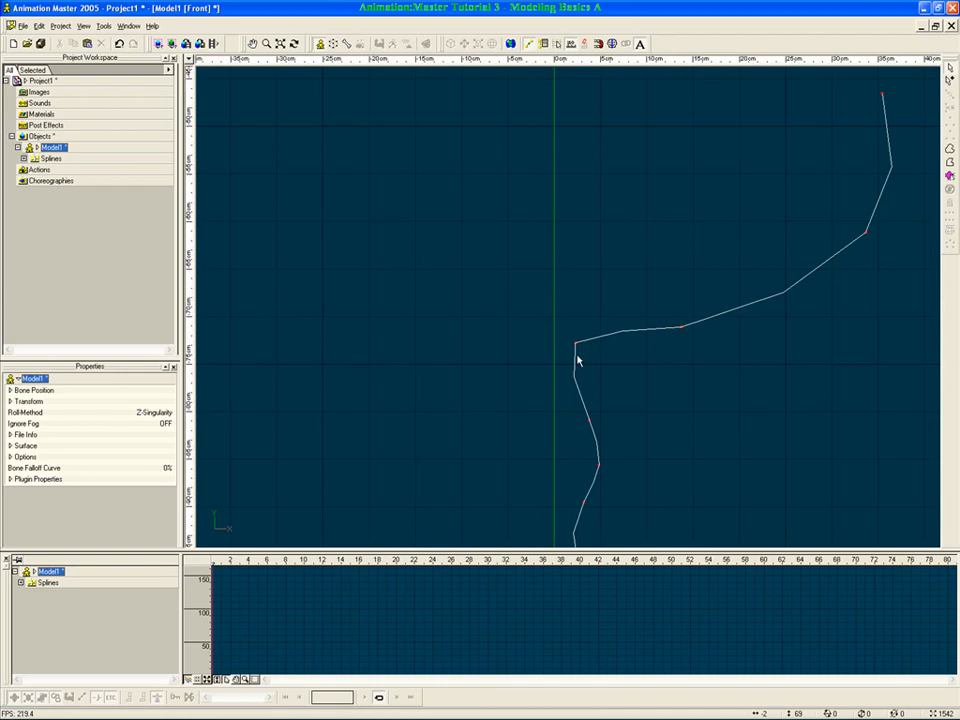
left_click(575, 345)
left_click(948, 122)
left_click(630, 366)
scroll(615, 365, "down", 4)
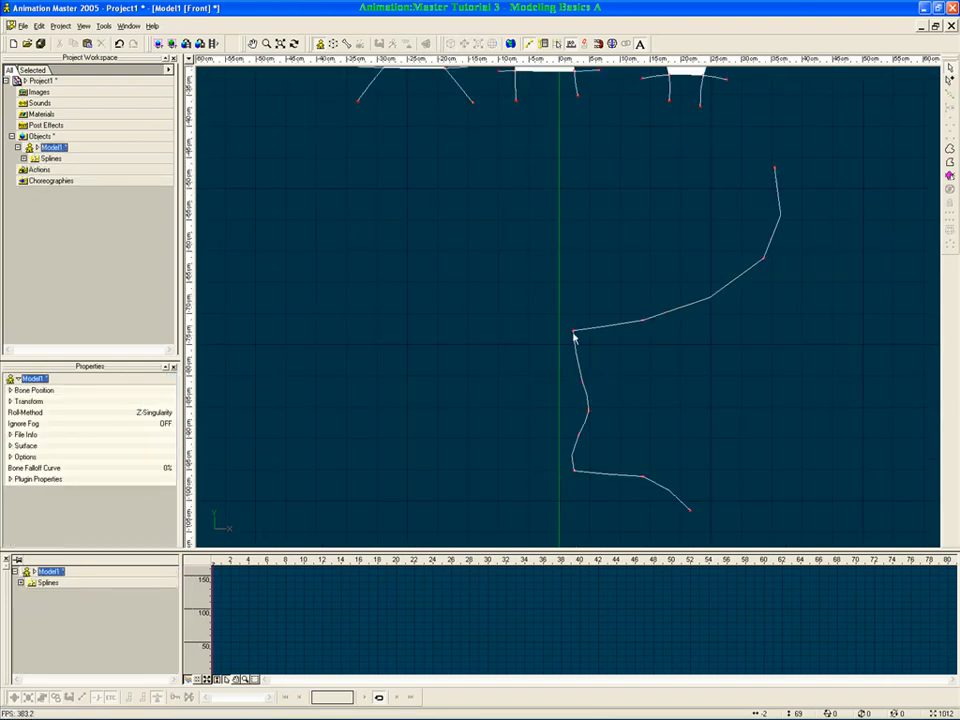
left_click(573, 470)
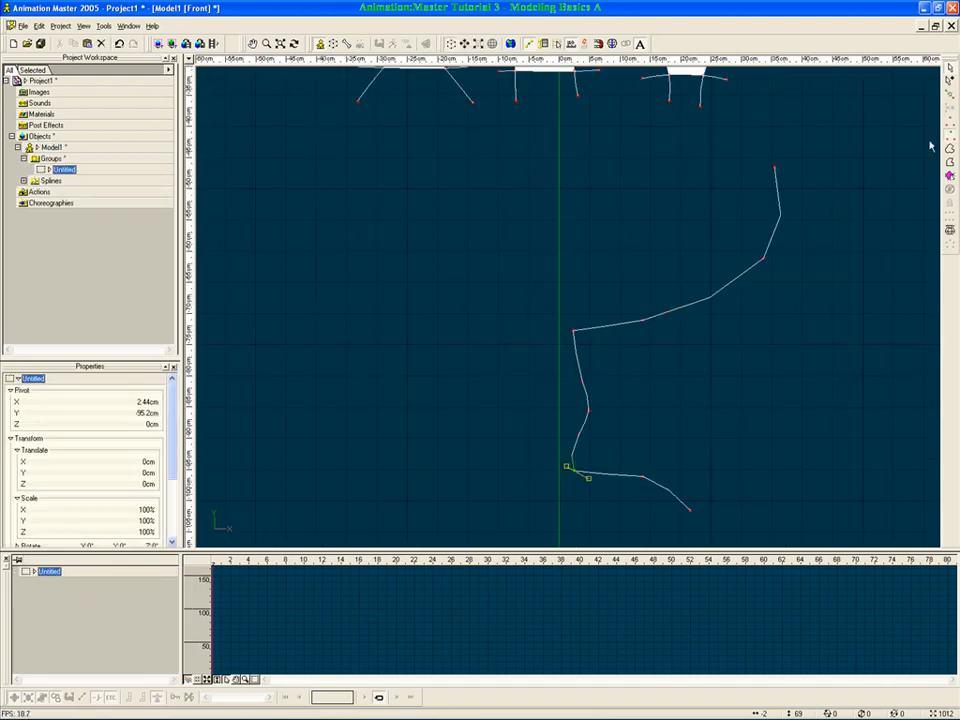
scroll(558, 481, "up", 4)
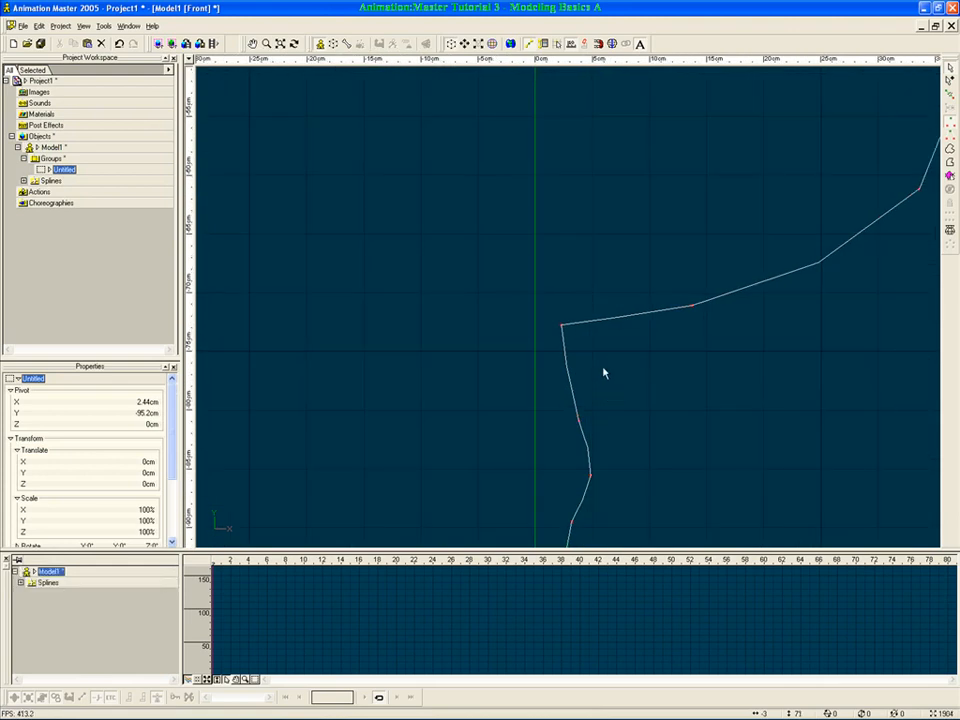
Examine the bias handles of the stem's upper corner point and of the neighbouring point on the bowl's underside
left_click(574, 328)
left_click(573, 326)
left_click(619, 379)
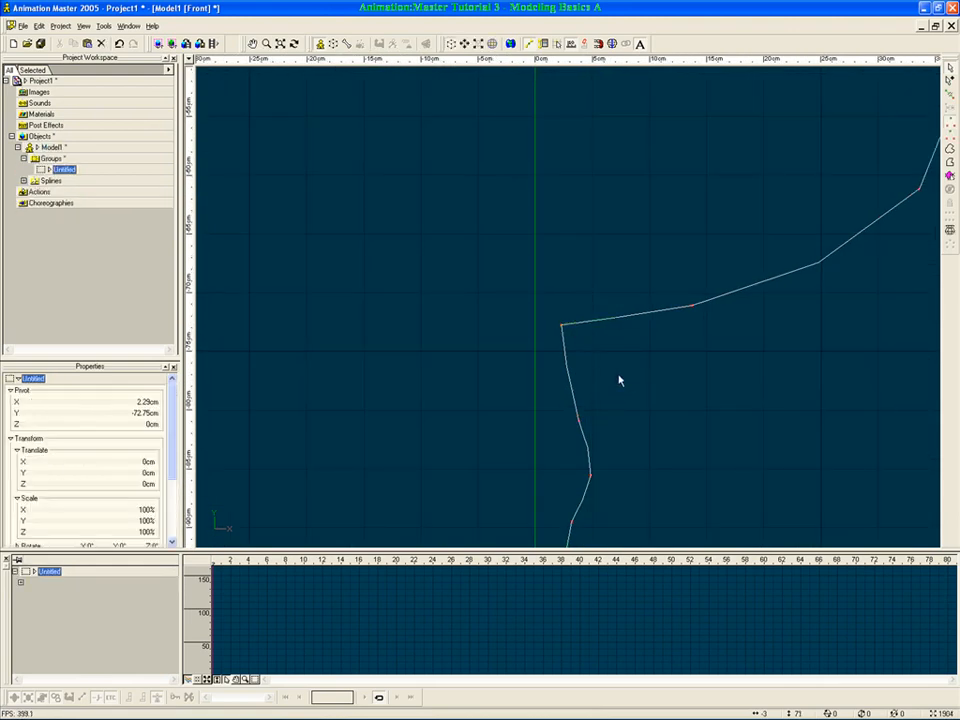
left_click(566, 327)
left_click(596, 328)
left_click(631, 320)
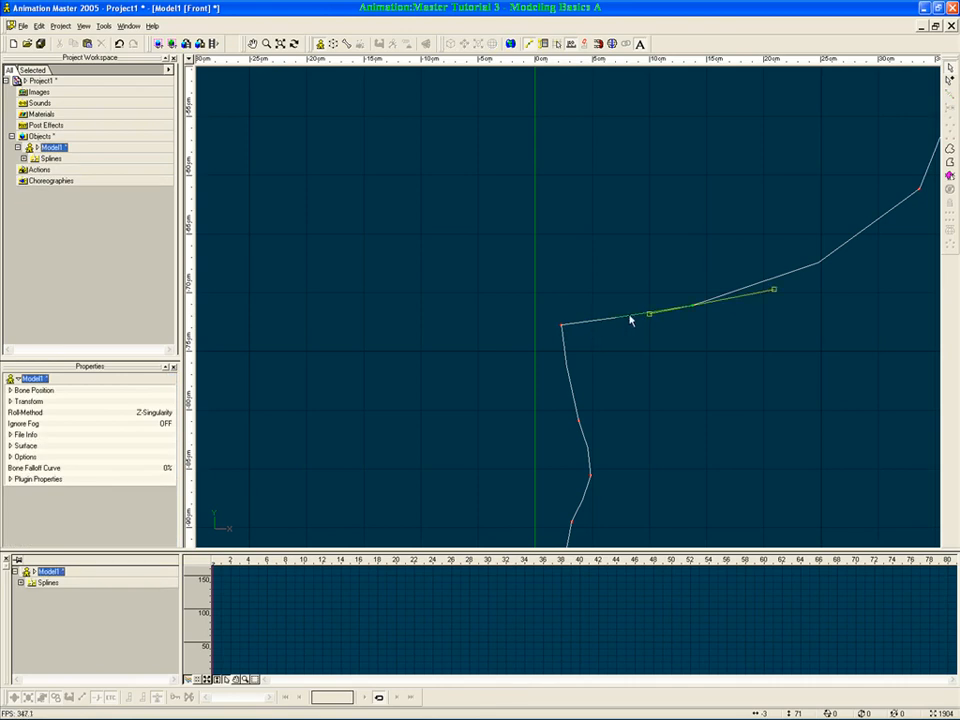
left_click(593, 333)
left_click(578, 323)
left_click(655, 312)
left_click(592, 321)
left_click(602, 343)
Insert a control point in the bowl's underside segment beside the stem's upper corner, then deselect it
left_click(578, 325)
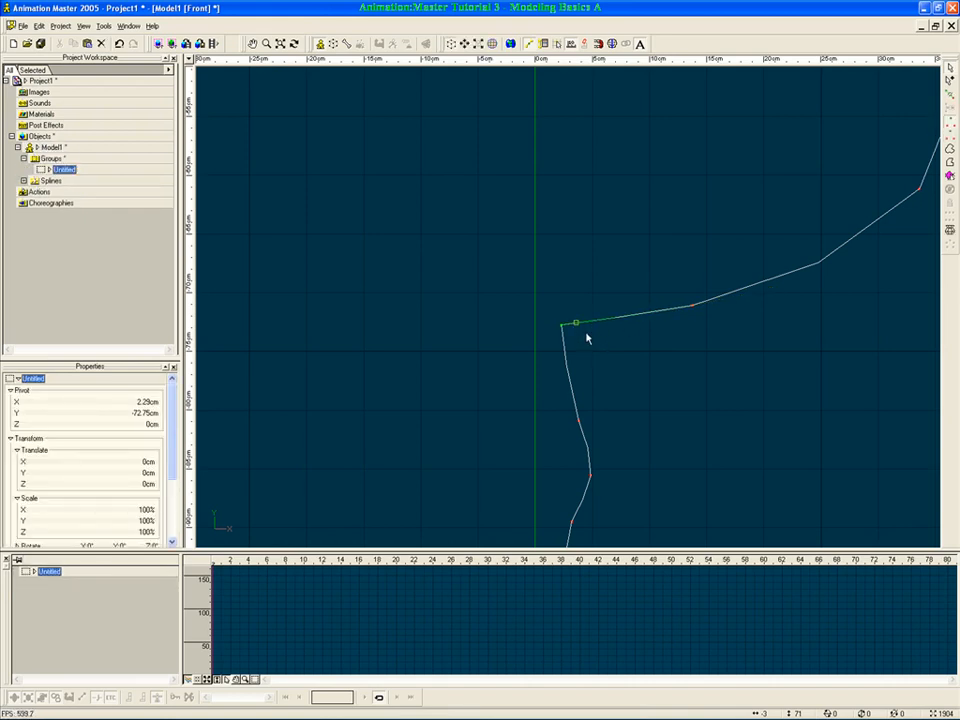
key("Down")
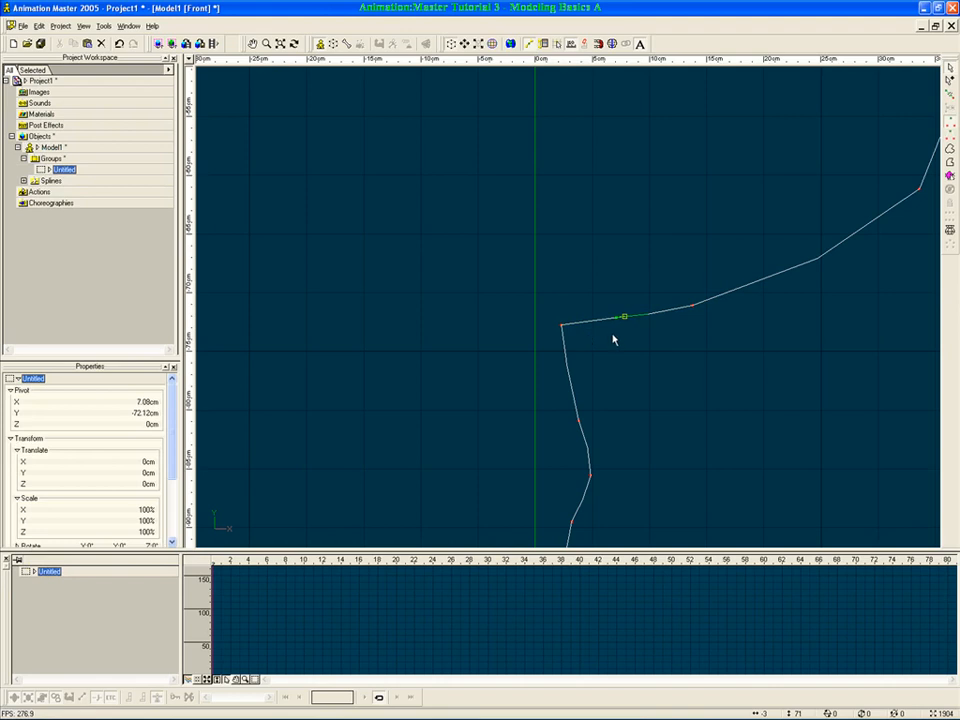
left_click(612, 338)
left_click(621, 319)
left_click(614, 345)
Insert a control point in the right edge of the four-point square patch, then undo the insertion
scroll(614, 345, "down", 3)
left_click_drag(610, 292, 525, 450)
scroll(600, 289, "up", 5)
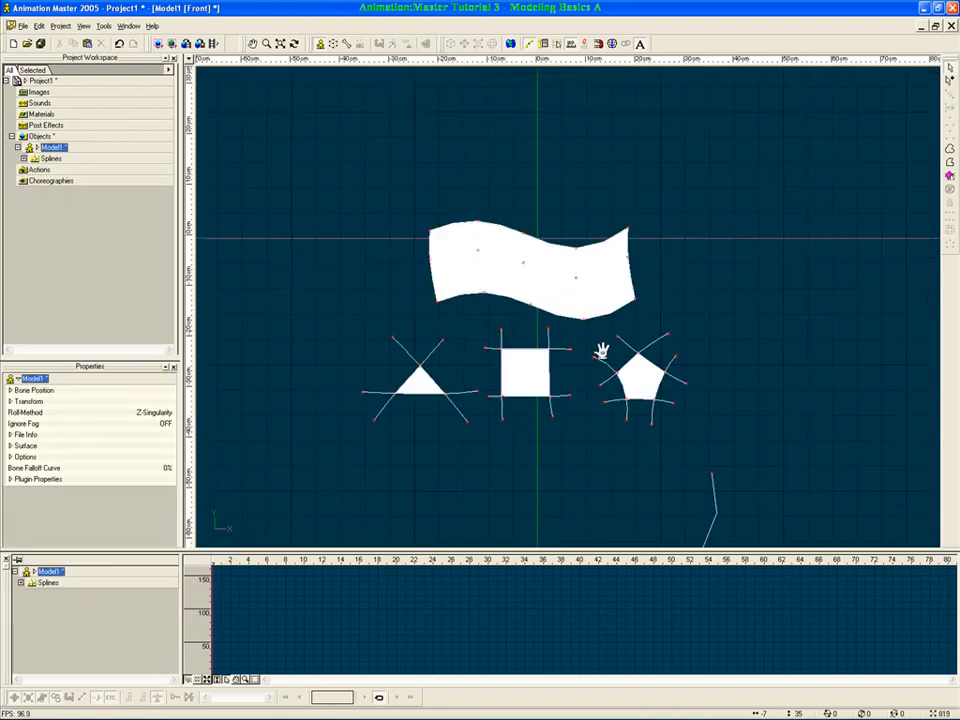
scroll(601, 395, "up", 1)
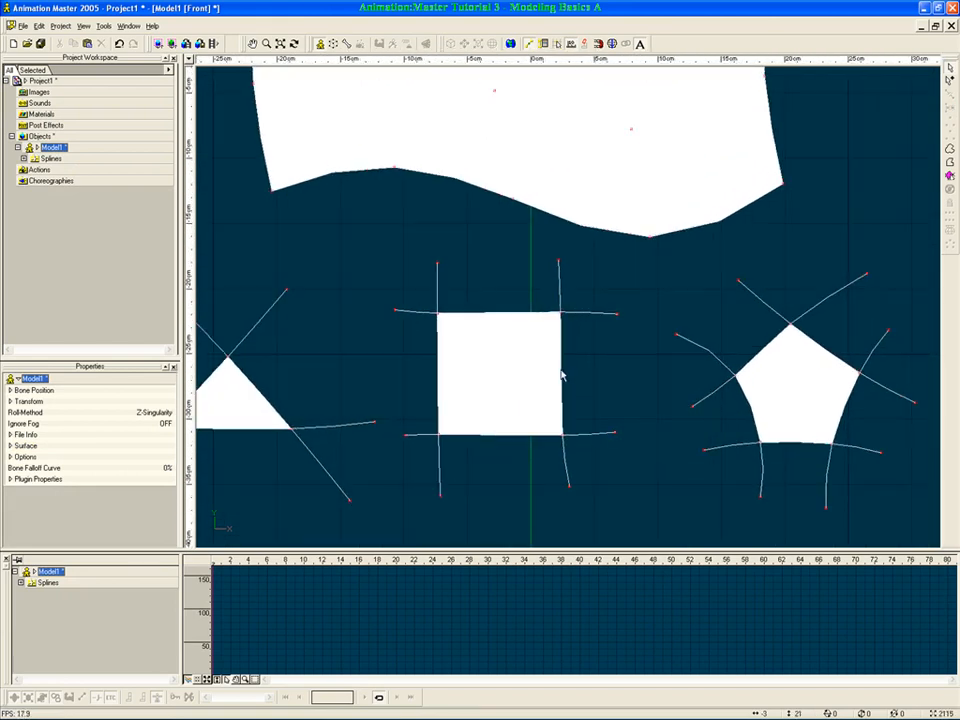
left_click(561, 370)
key("y")
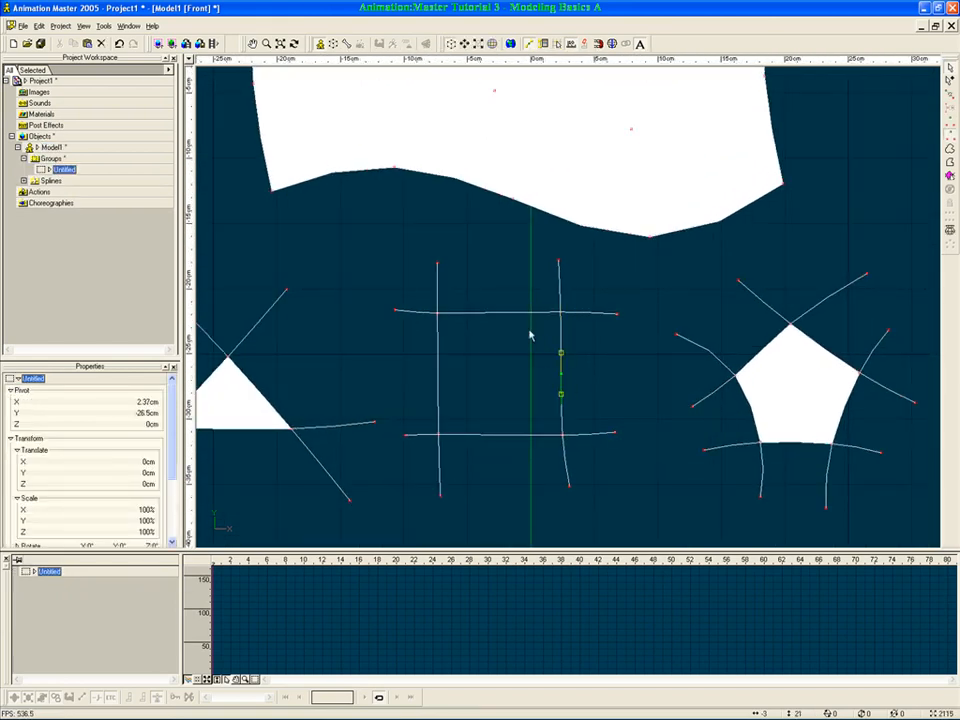
left_click(620, 379)
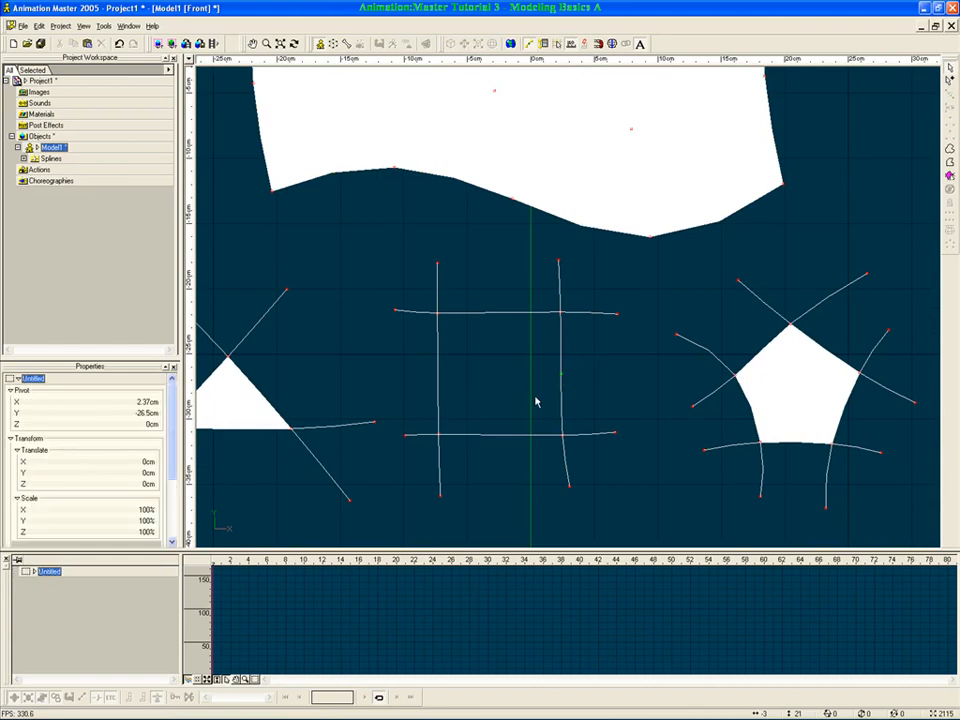
key("ctrl+z")
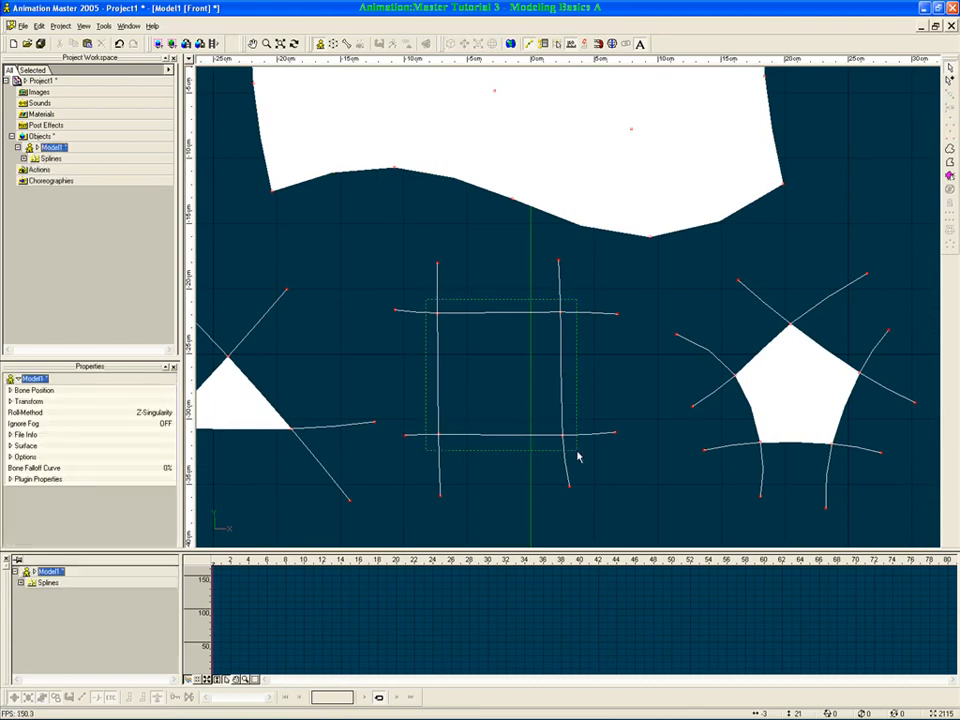
Smooth the profile's corner points at the upper and lower ends of the stem
scroll(578, 445, "down", 8)
middle_click_drag(598, 485, 586, 286)
scroll(582, 312, "up", 1)
left_click(582, 312)
scroll(607, 435, "up", 2)
middle_click_drag(615, 400, 613, 364)
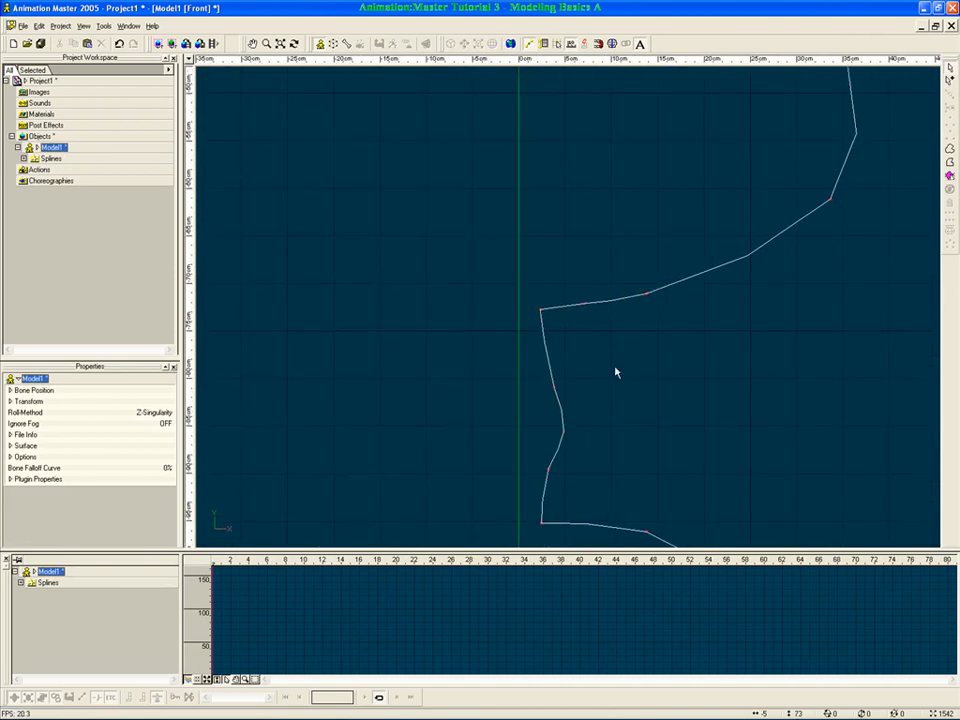
scroll(591, 313, "up", 1)
scroll(586, 320, "up", 1)
left_click_drag(504, 291, 542, 334)
left_click(948, 141)
middle_click_drag(602, 500, 610, 381)
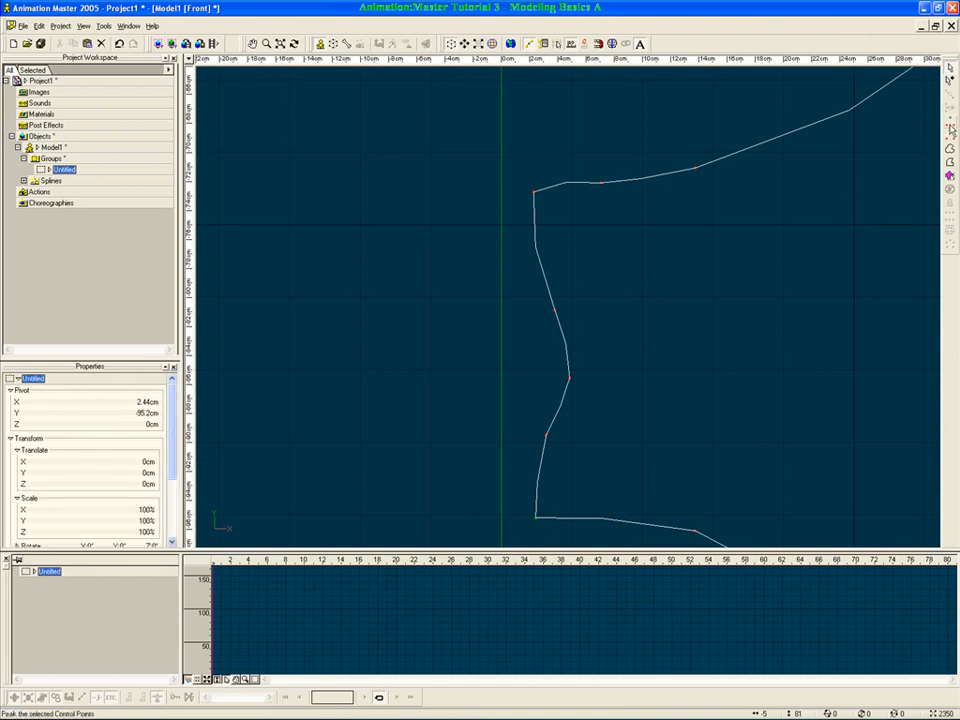
left_click(949, 140)
Move the inserted bowl underside point next to the stem's upper corner, to about X 2.44 cm, Y -72.65 cm
middle_click_drag(636, 279, 628, 330)
scroll(628, 330, "up", 3)
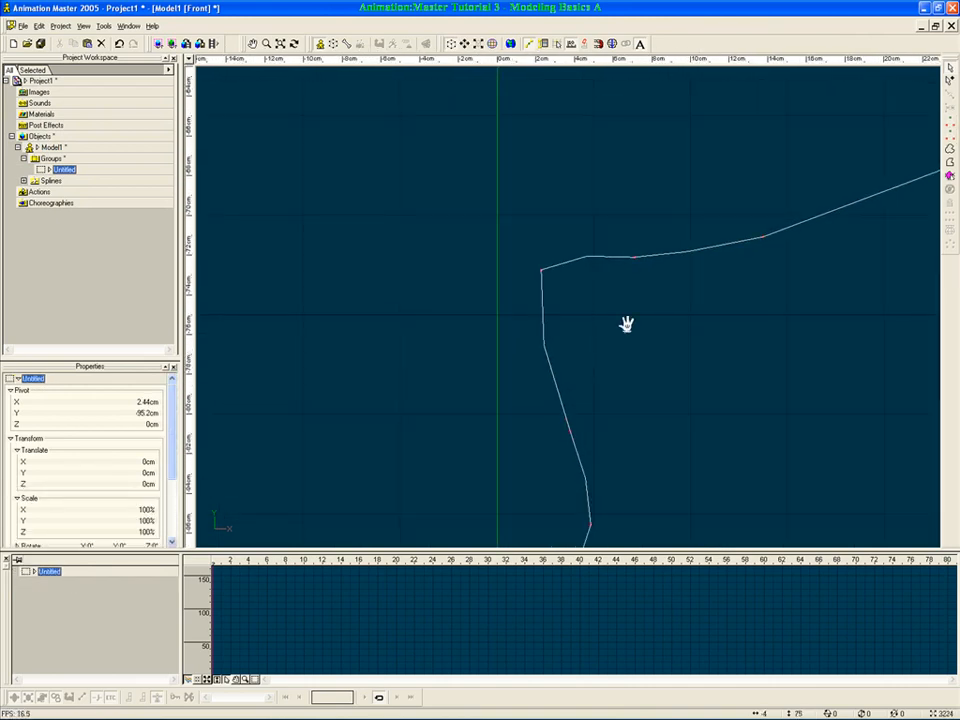
left_click(630, 267)
left_click_drag(630, 268, 559, 279)
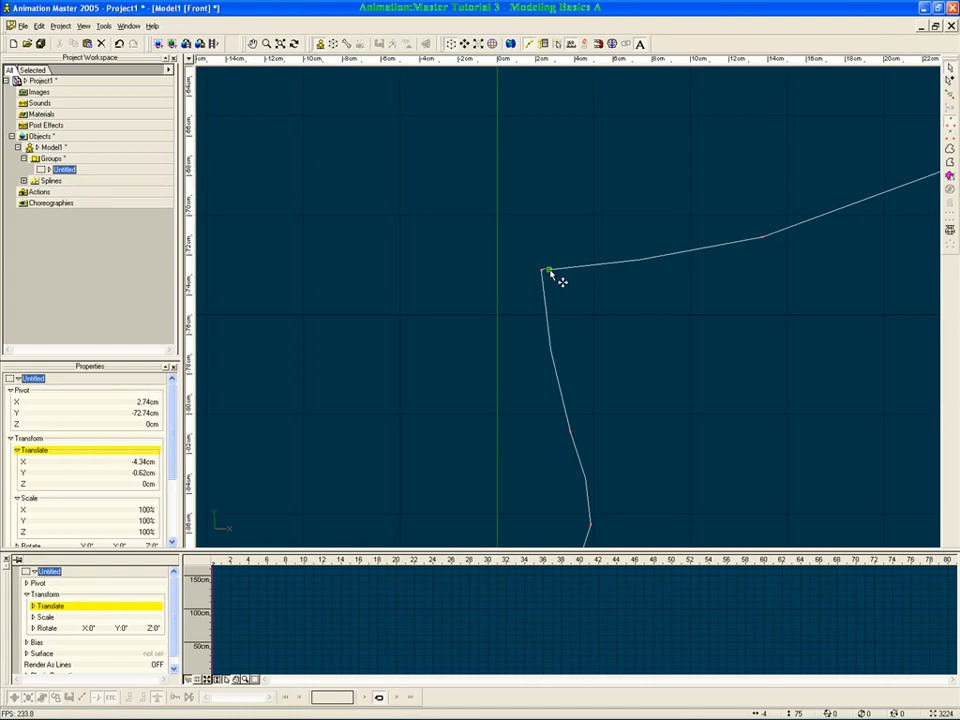
scroll(613, 322, "up", 2)
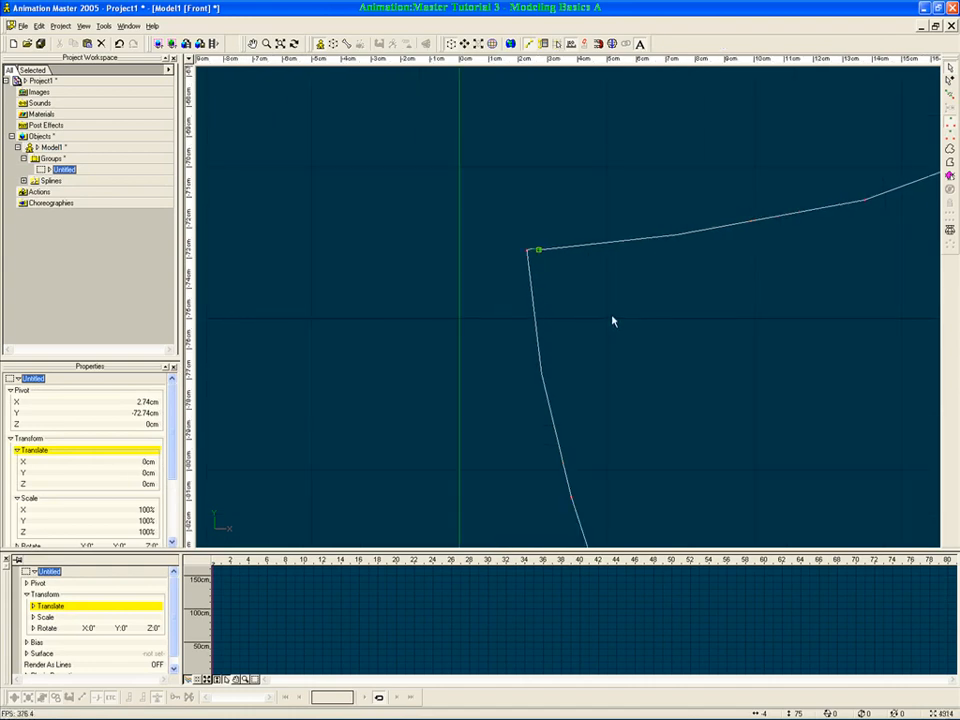
left_click_drag(545, 255, 531, 251)
middle_click_drag(559, 252, 565, 285)
scroll(597, 310, "up", 3)
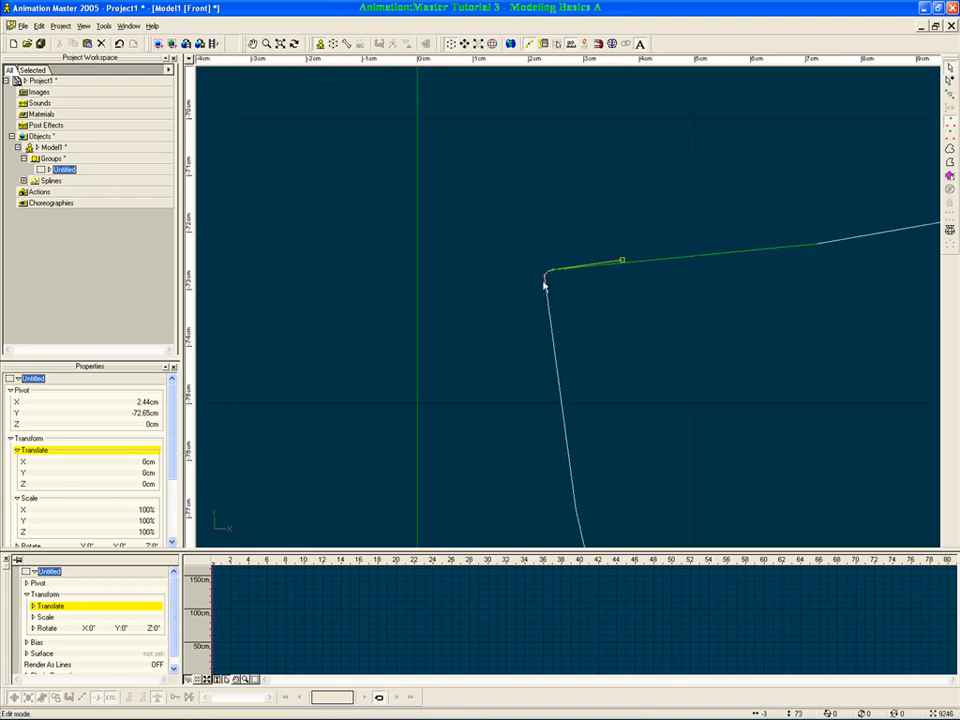
Insert a control point in the stem segment just below the upper corner
scroll(593, 321, "down", 2)
left_click(565, 370)
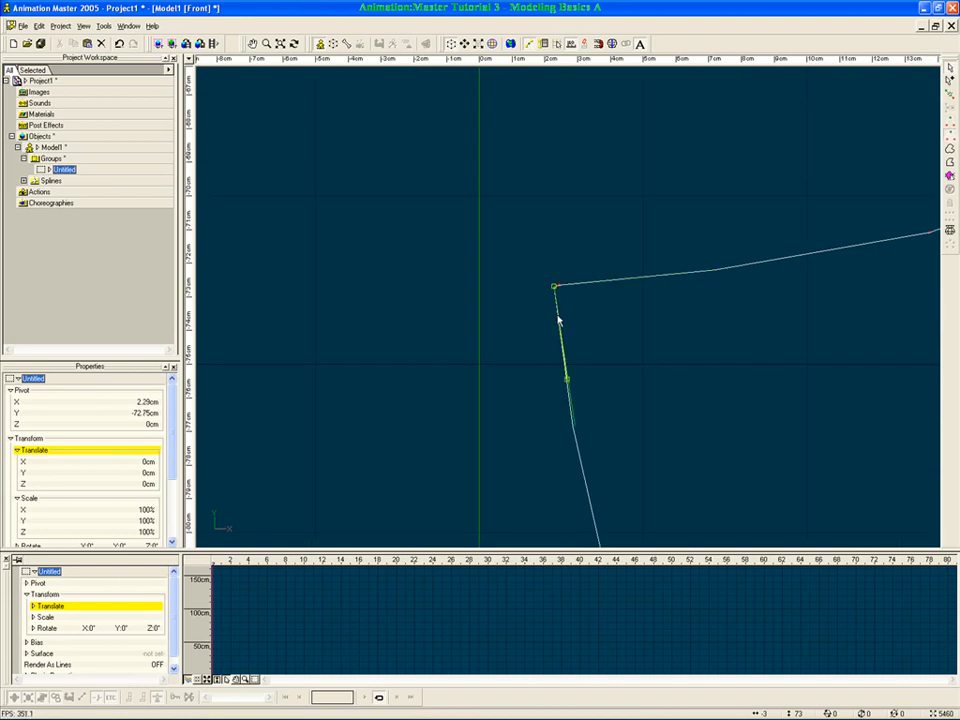
scroll(601, 321, "down", 6)
key("Tab")
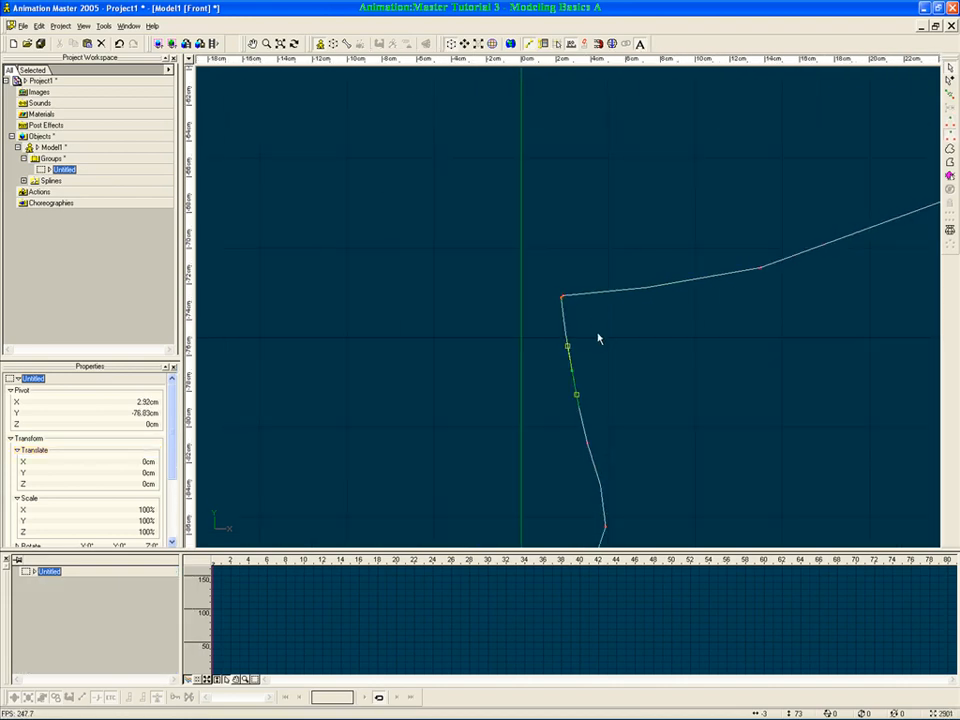
Move the inserted stem point up against the upper corner to form a tight rounded bend
left_click(573, 376)
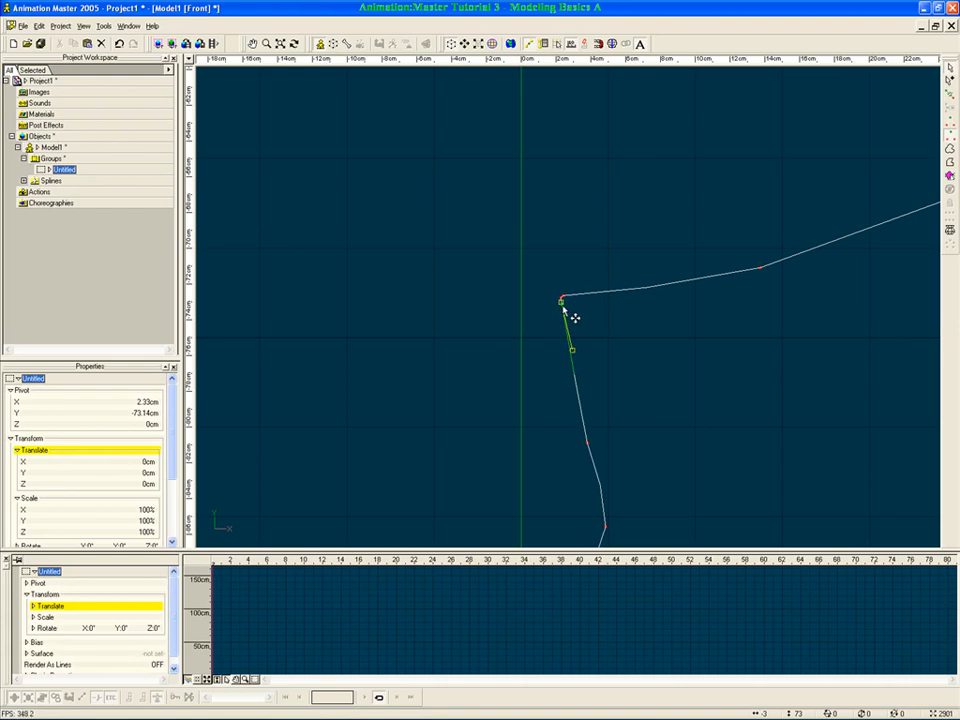
scroll(560, 310, "up", 5)
left_click_drag(545, 303, 541, 249)
left_click(530, 268)
scroll(553, 276, "down", 5)
left_click(617, 318)
scroll(619, 317, "down", 4)
scroll(621, 324, "up", 4)
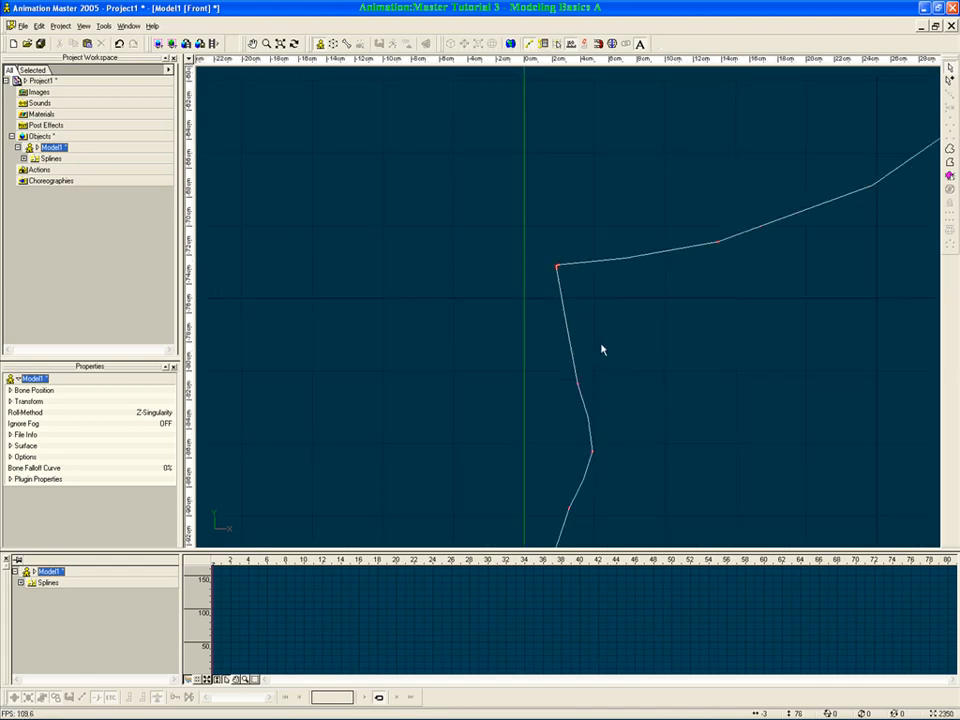
Delete the extra control points beside the stem's upper corner
scroll(596, 313, "up", 4)
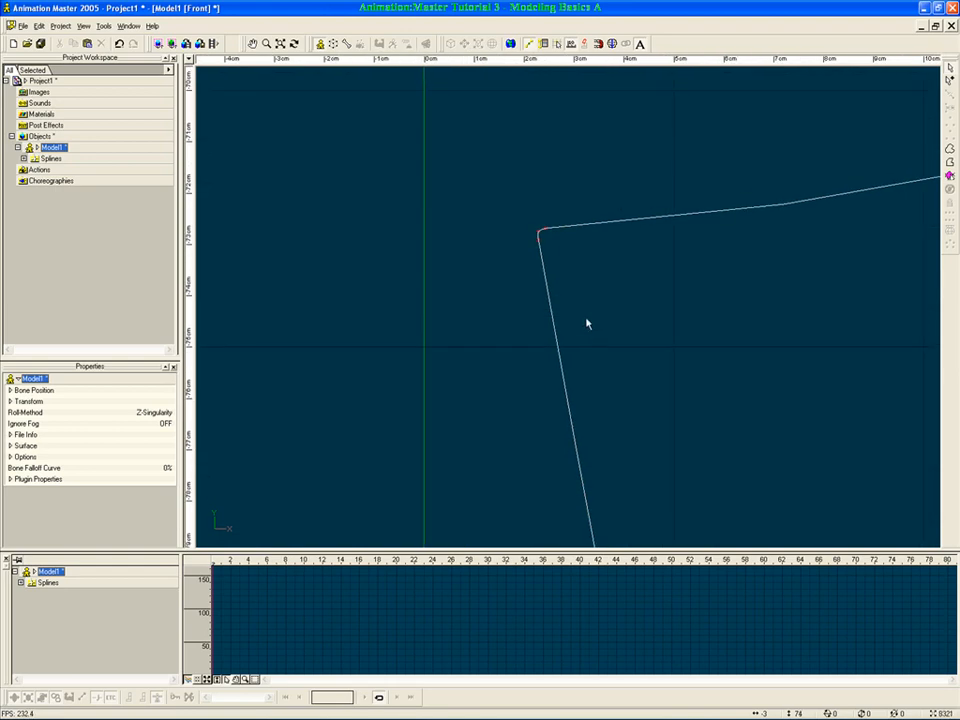
left_click_drag(540, 221, 530, 247)
key("Delete")
scroll(514, 255, "down", 6)
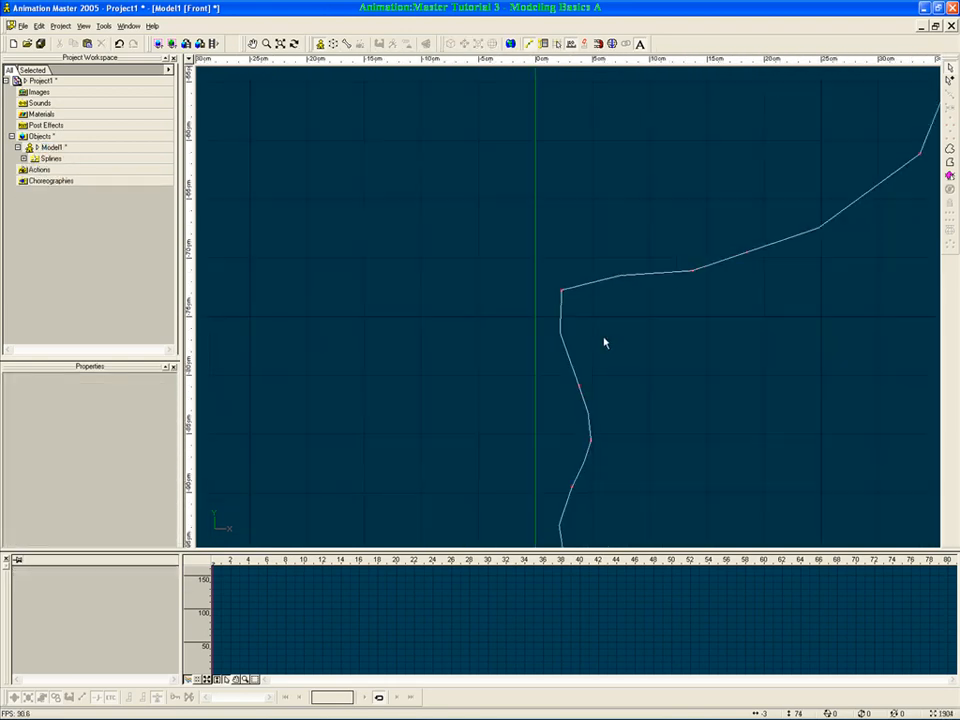
scroll(606, 278, "down", 2)
Select a point on the goblet profile spline and lathe it around the centre axis
left_click(574, 298)
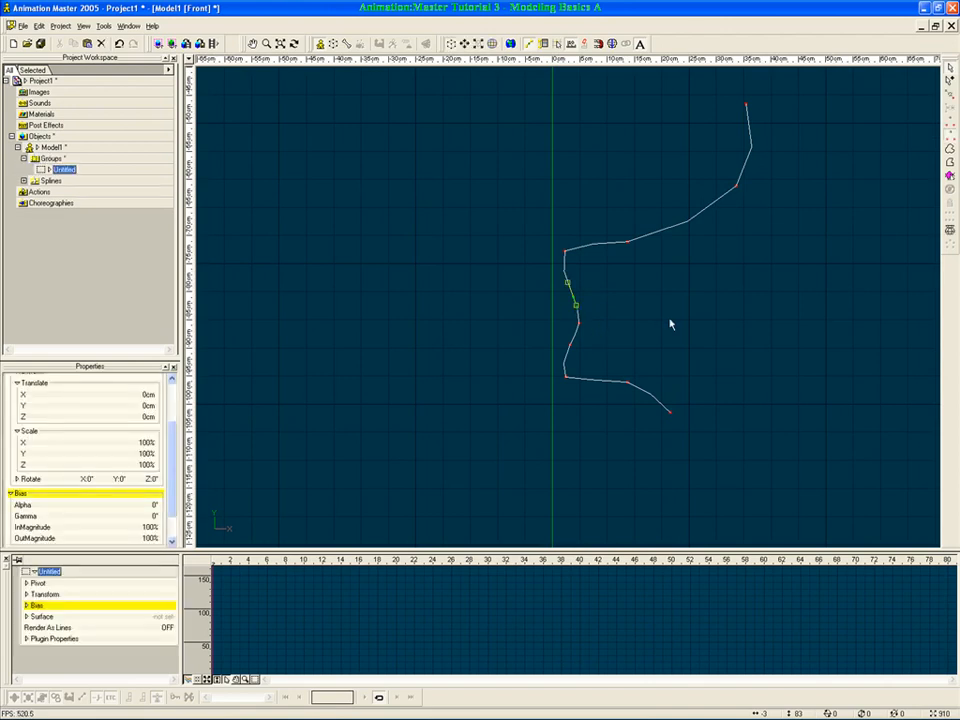
left_click(950, 231)
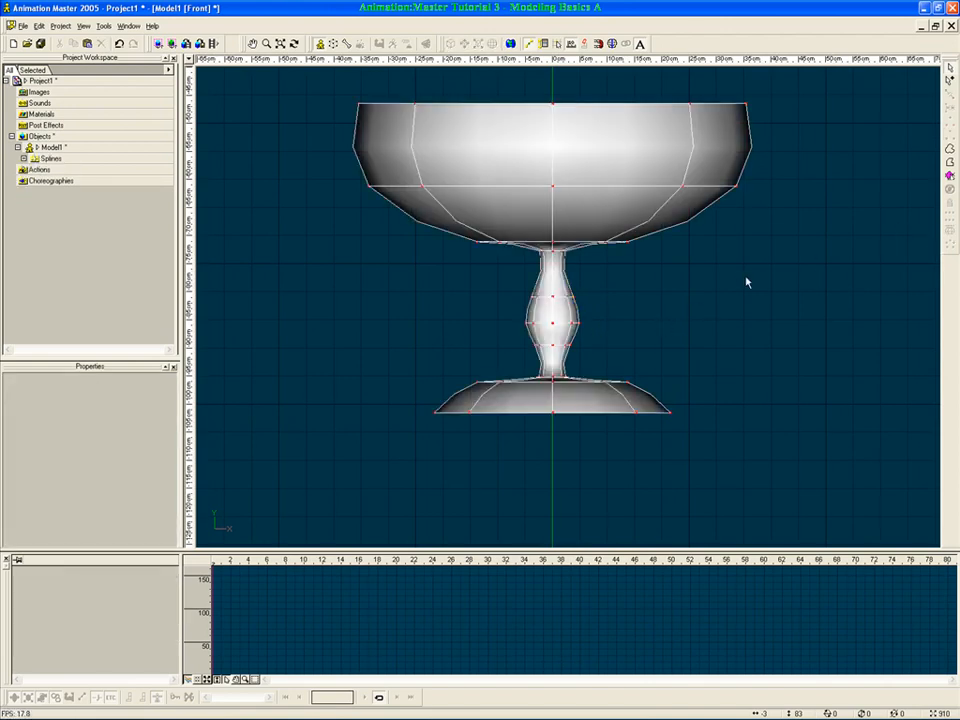
Examine the lathed goblet's surface and control points from a tilted view, then return to the front view
right_click_drag(668, 274, 664, 349)
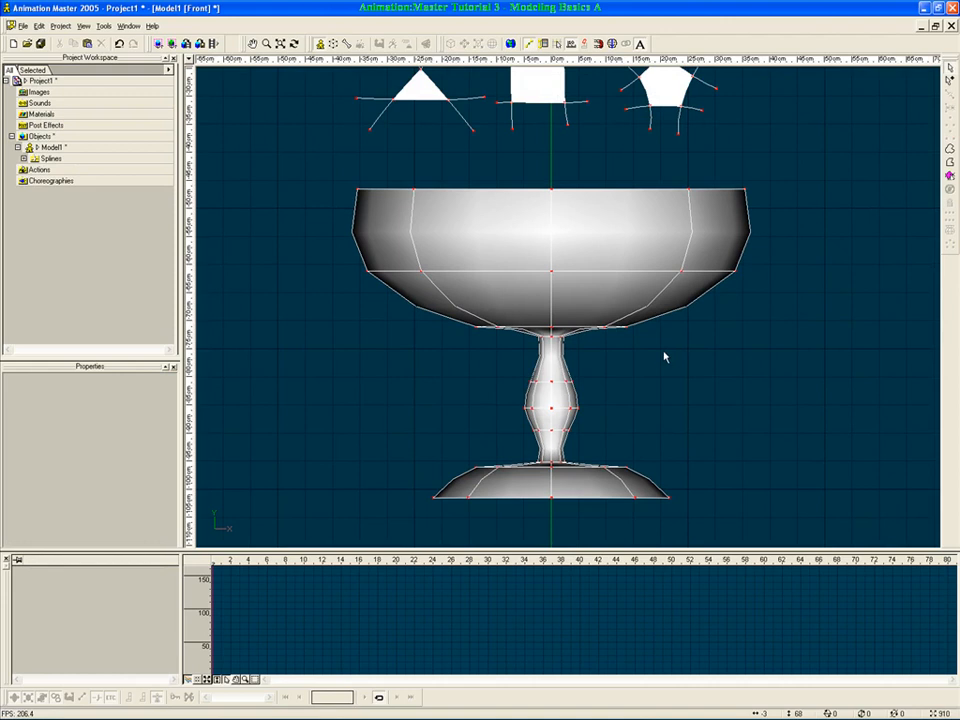
left_click(561, 274)
key("t")
left_click_drag(598, 293, 577, 306)
left_click(503, 378)
middle_click_drag(503, 378, 626, 318)
scroll(637, 312, "up", 2)
middle_click_drag(586, 279, 599, 324)
left_click(589, 349)
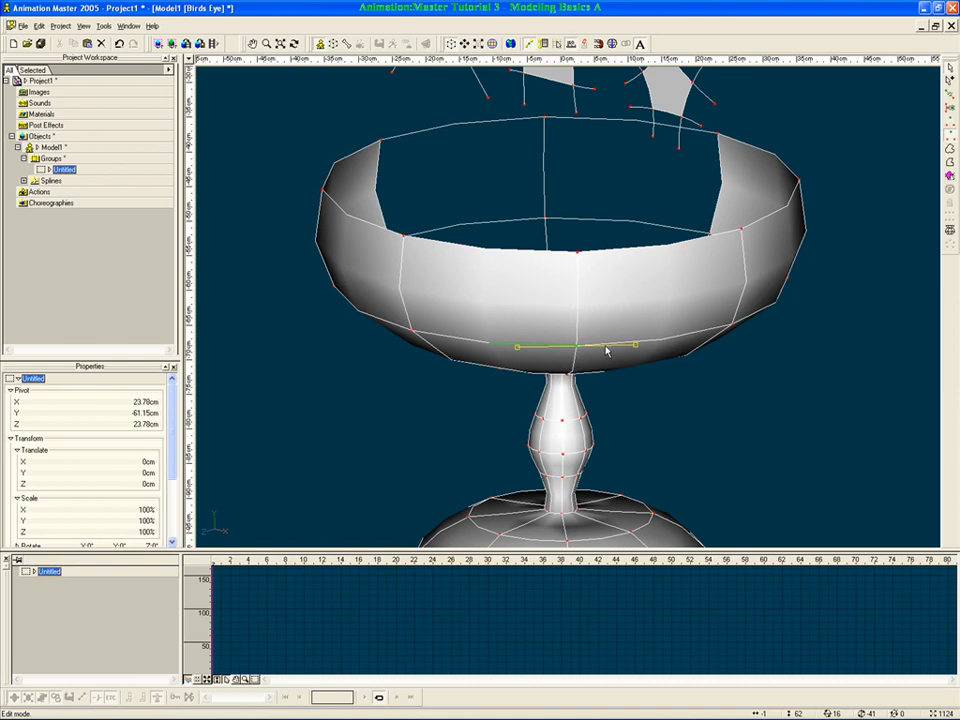
key("KP_2")
left_click(669, 359)
Draw two short splines in the front view that cross at a shared control point, in the empty space beside the goblet's stem
middle_click_drag(705, 352, 658, 345)
left_click(653, 369)
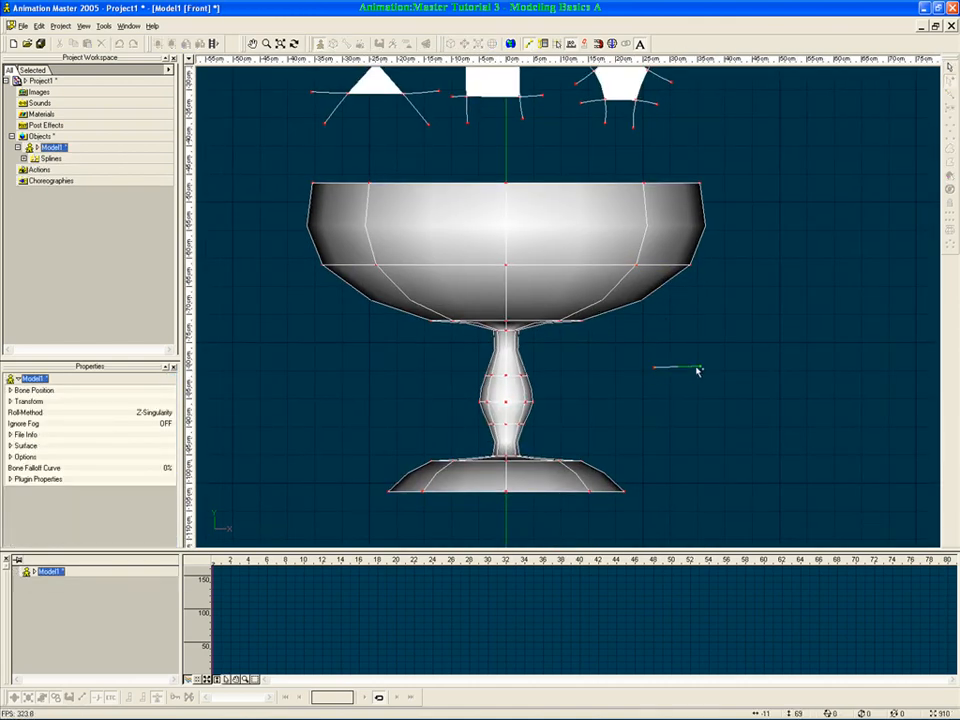
left_click(711, 367)
left_click(710, 302)
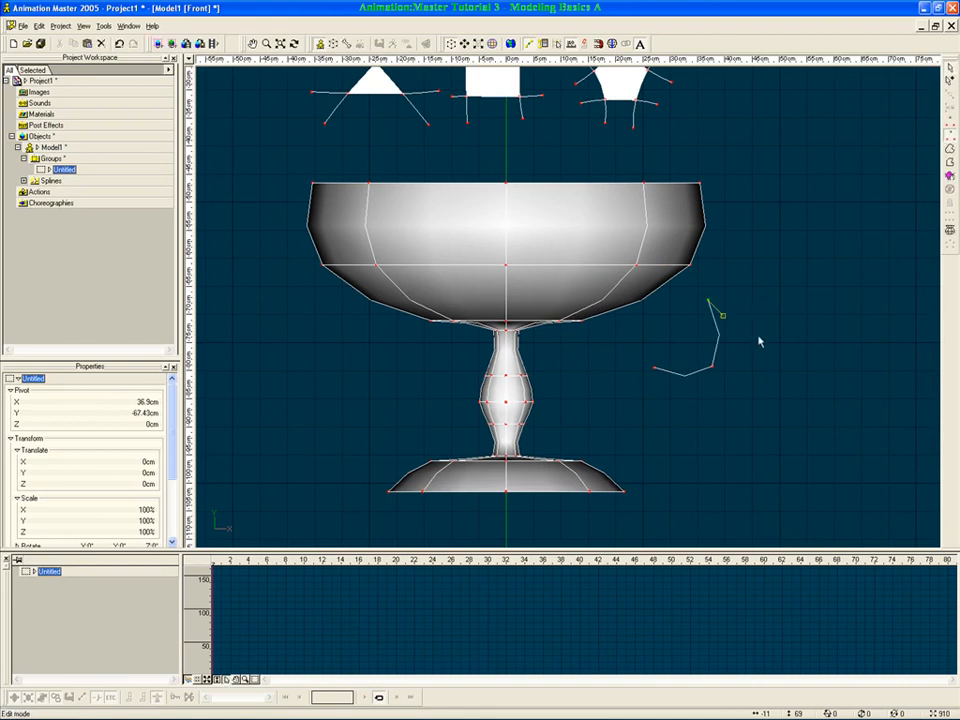
left_click(767, 366)
left_click(722, 369)
left_click(721, 420)
left_click_drag(722, 369, 713, 367)
right_click(713, 371)
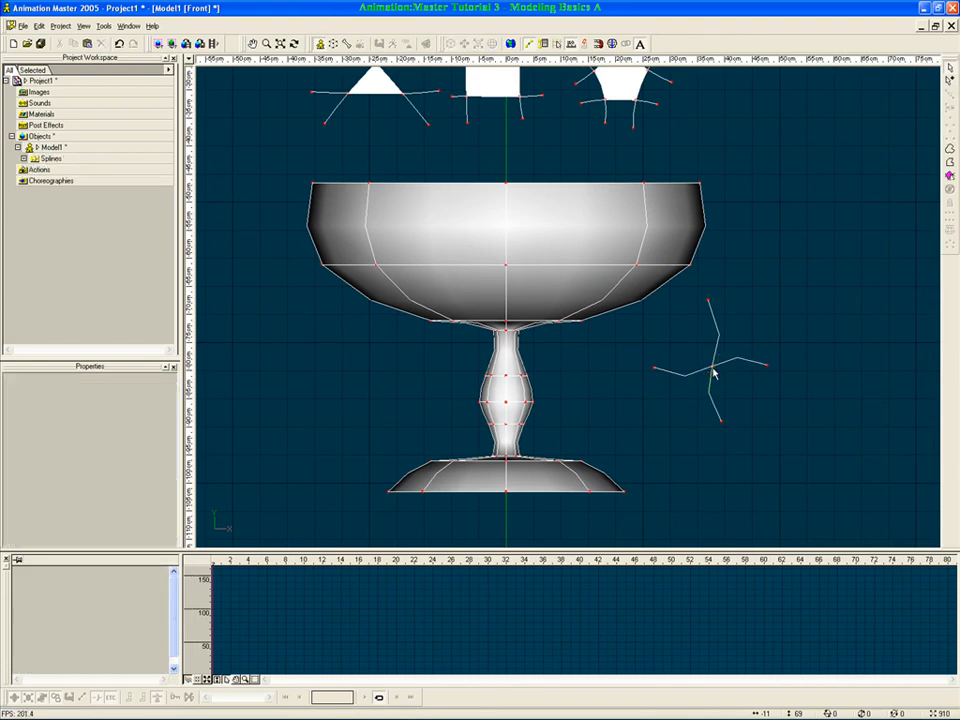
Delete the two crossing splines beside the goblet
scroll(734, 386, "up", 2)
middle_click_drag(773, 392, 697, 372)
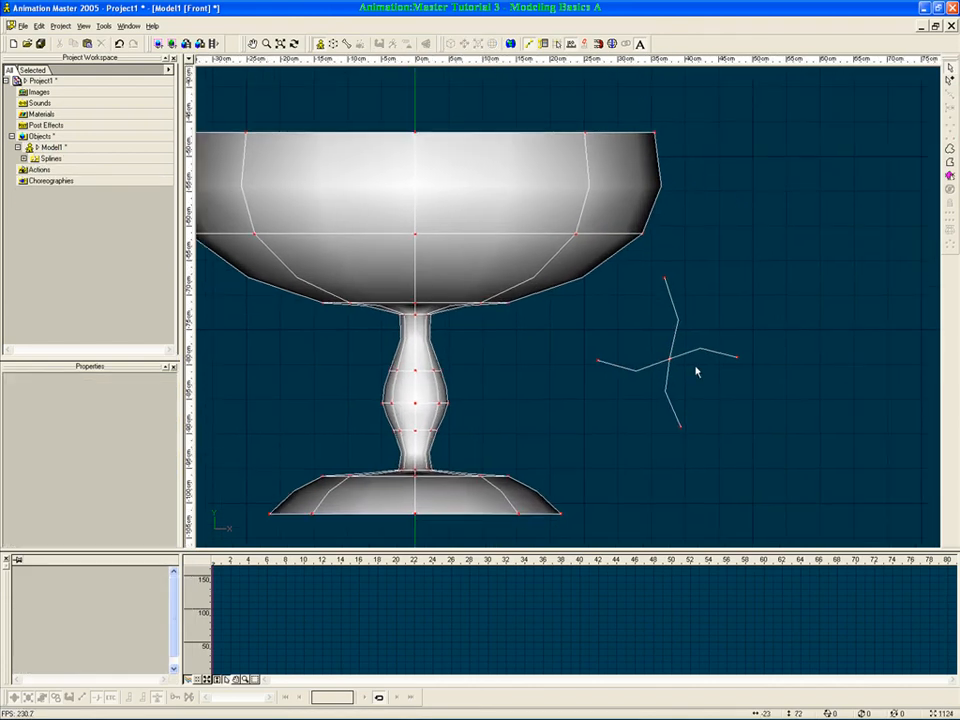
scroll(697, 372, "down", 1)
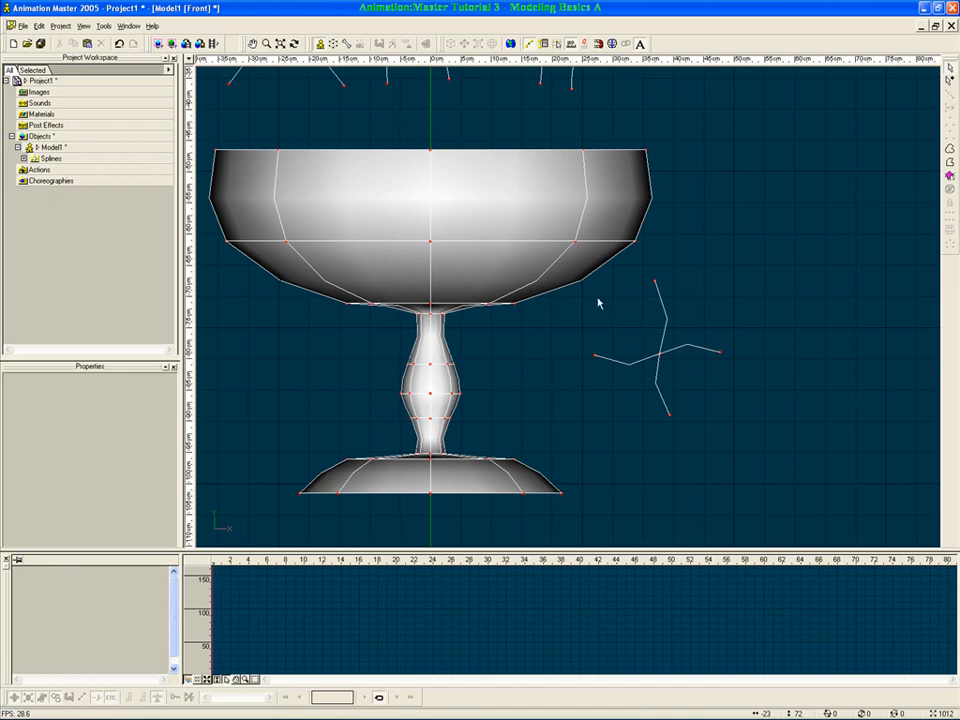
left_click_drag(651, 279, 790, 453)
key("Delete")
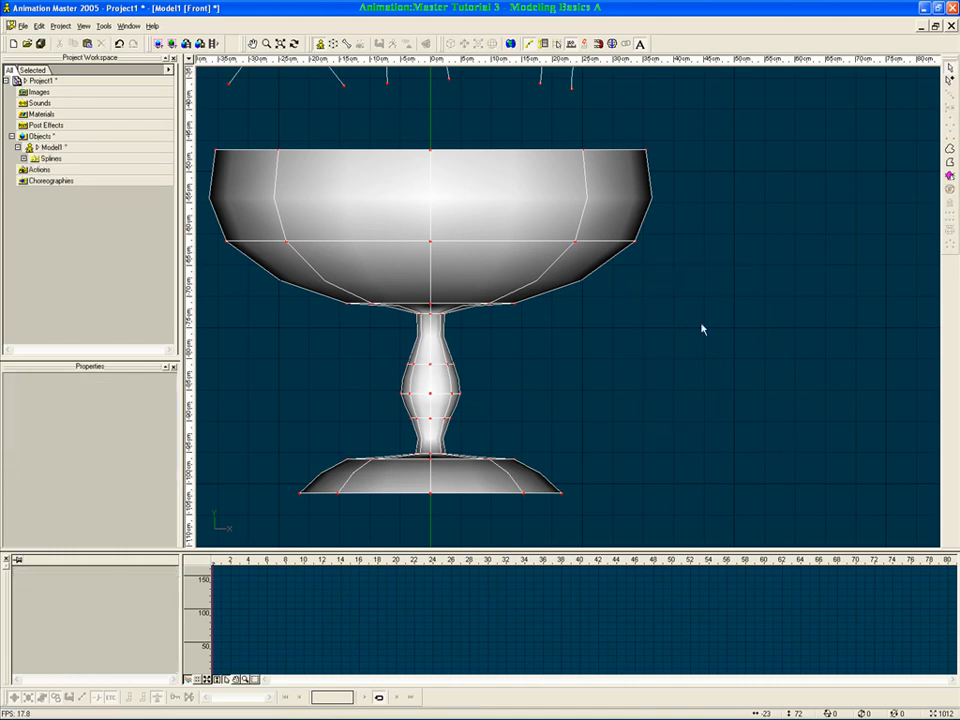
Inspect the goblet from a bird's-eye angle, then return to the front view and fit the whole model in it
middle_click_drag(632, 315, 701, 318)
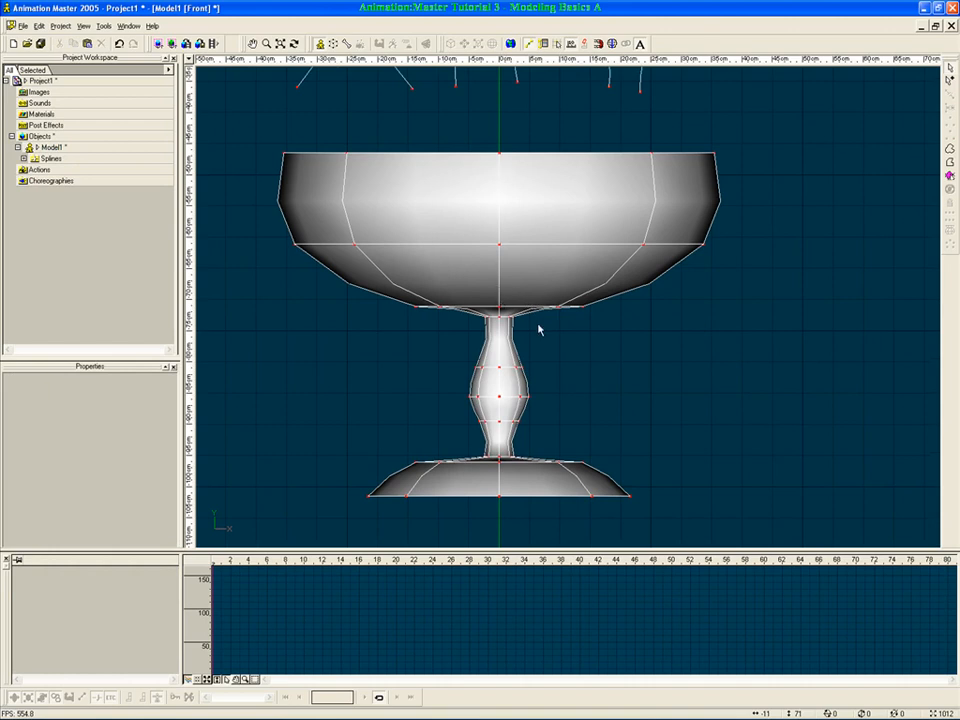
key("t")
left_click_drag(636, 309, 634, 342)
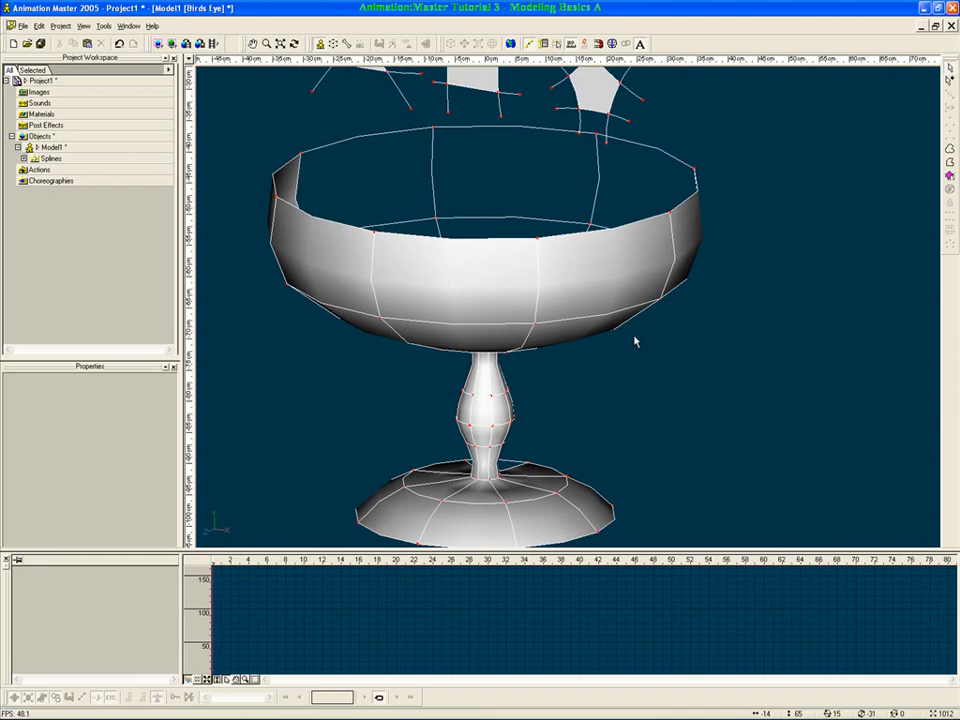
left_click(599, 359)
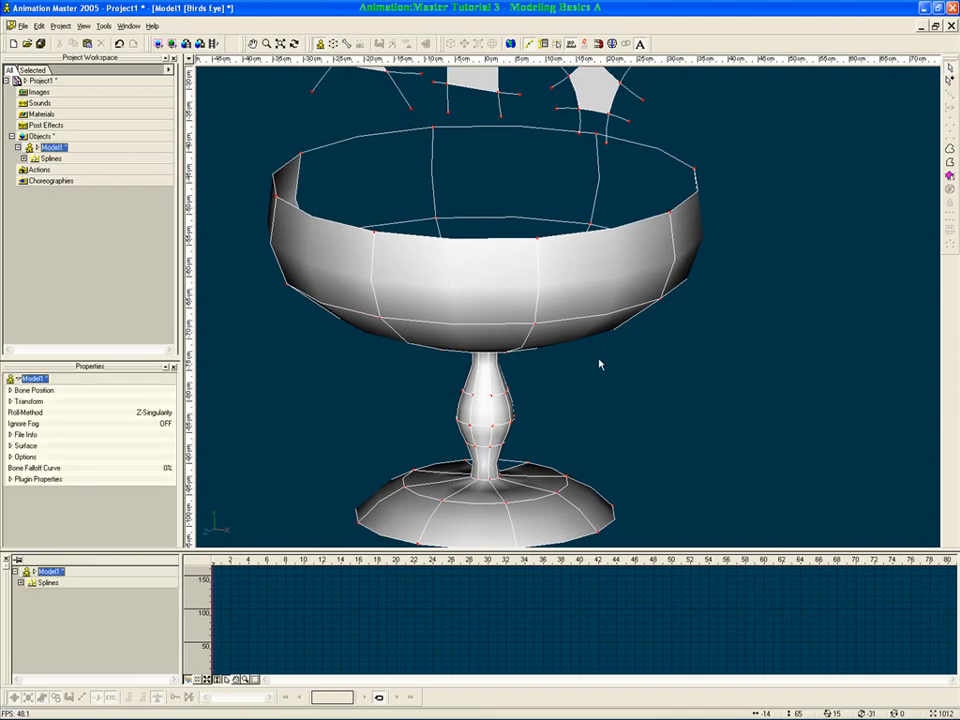
scroll(589, 363, "down", 3)
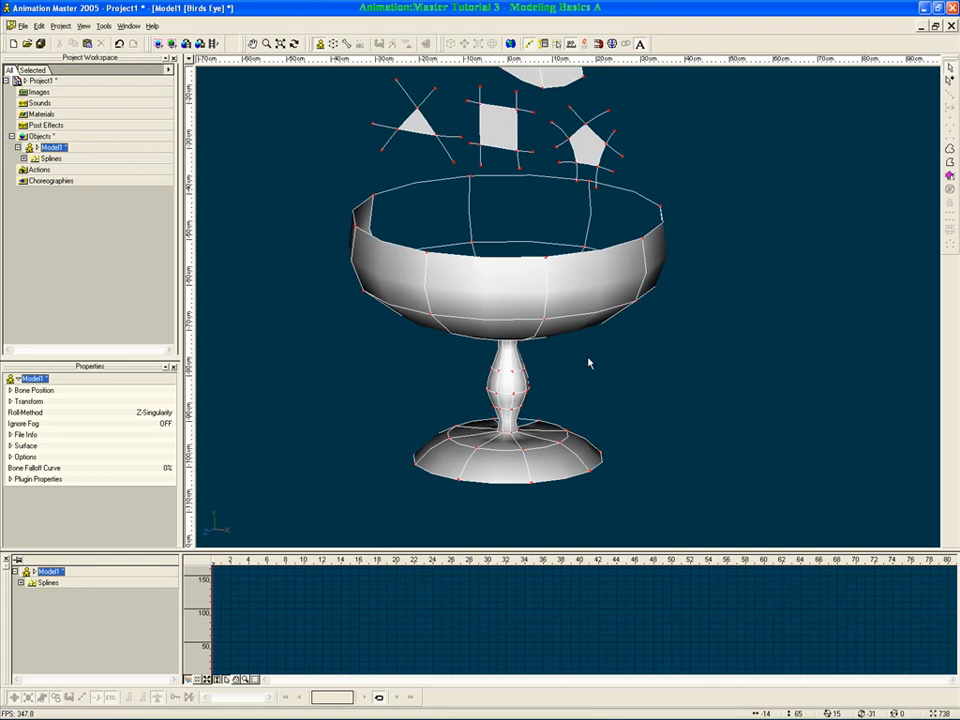
key("1")
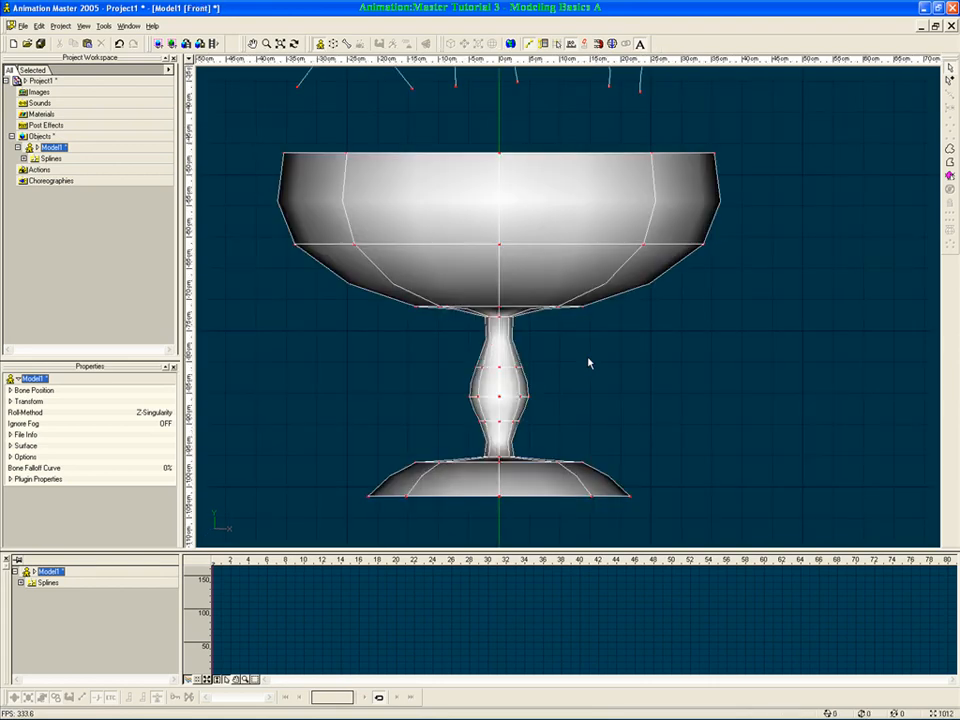
key("shift+z")
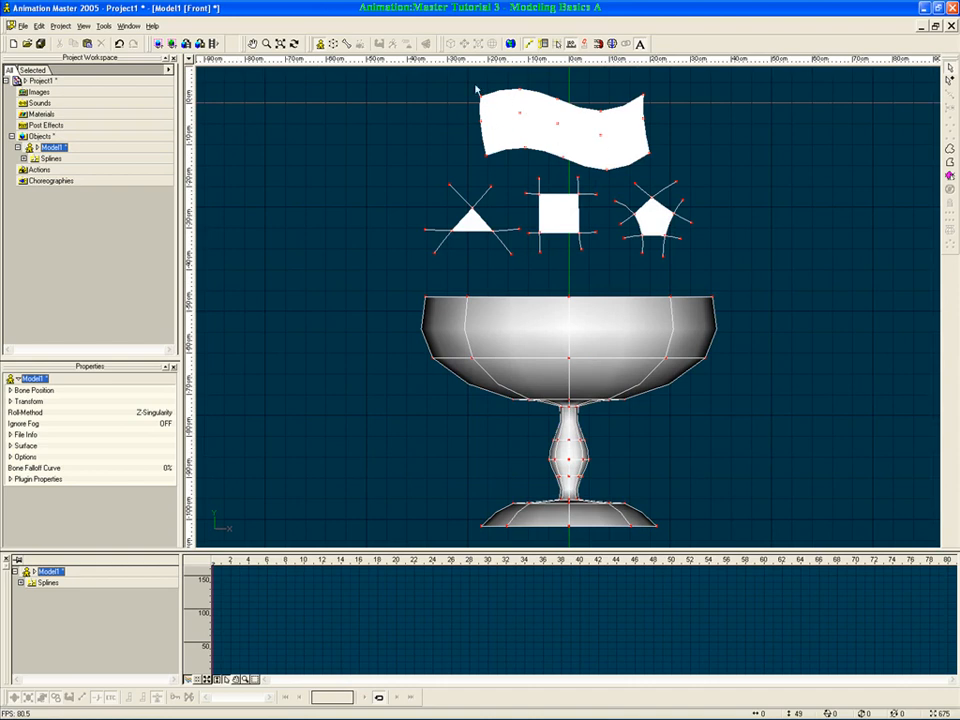
Isolate the wavy patch above the goblet by hiding all other geometry, then unhide everything
left_click_drag(471, 79, 662, 180)
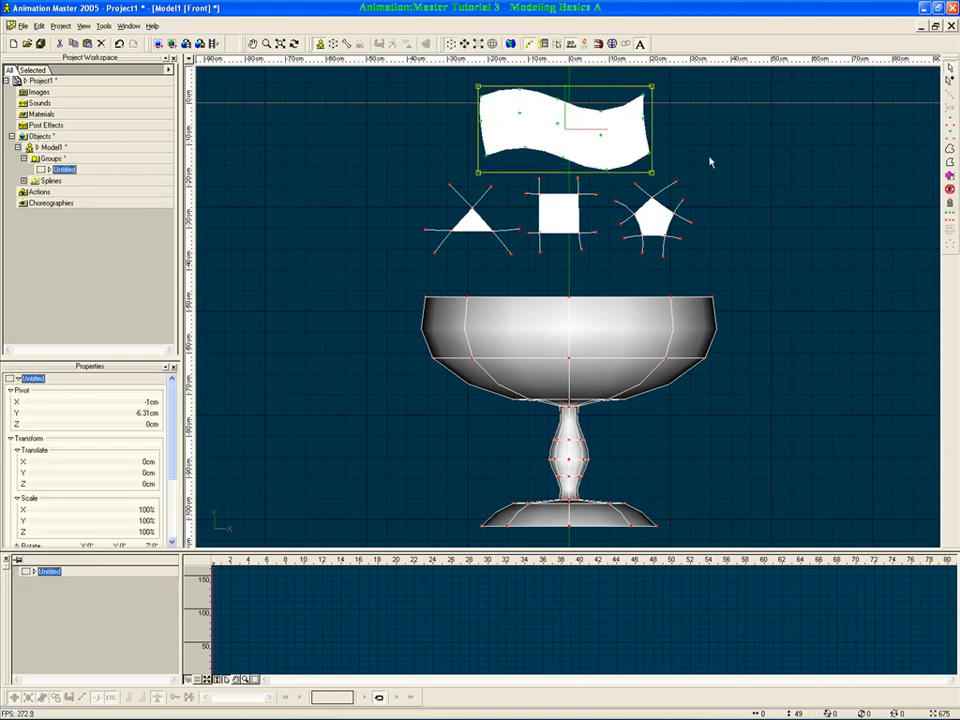
key("h")
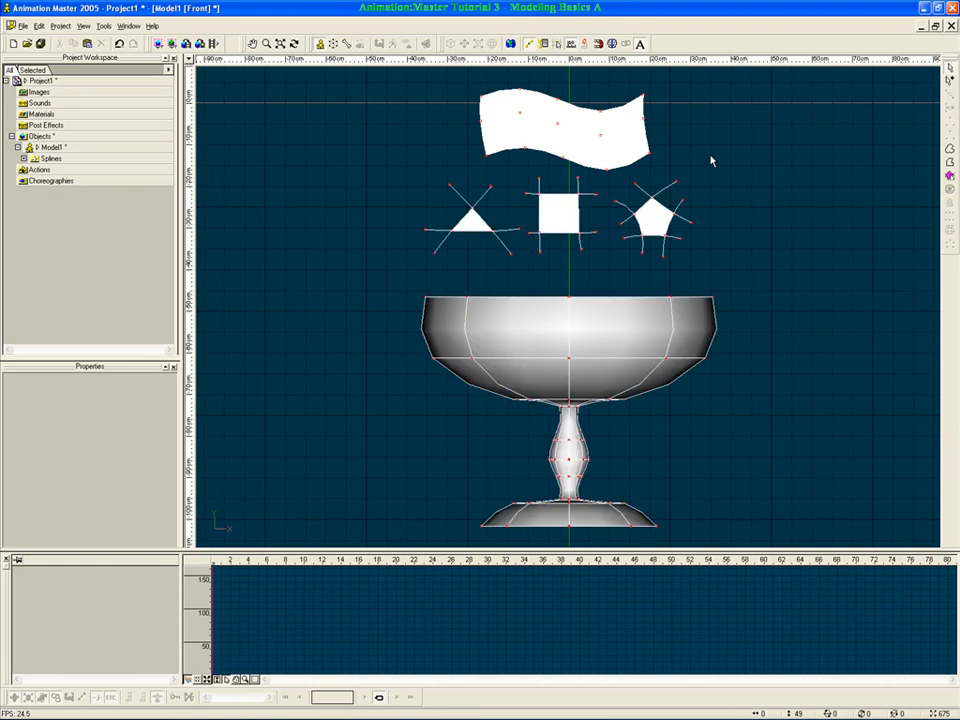
left_click(484, 97)
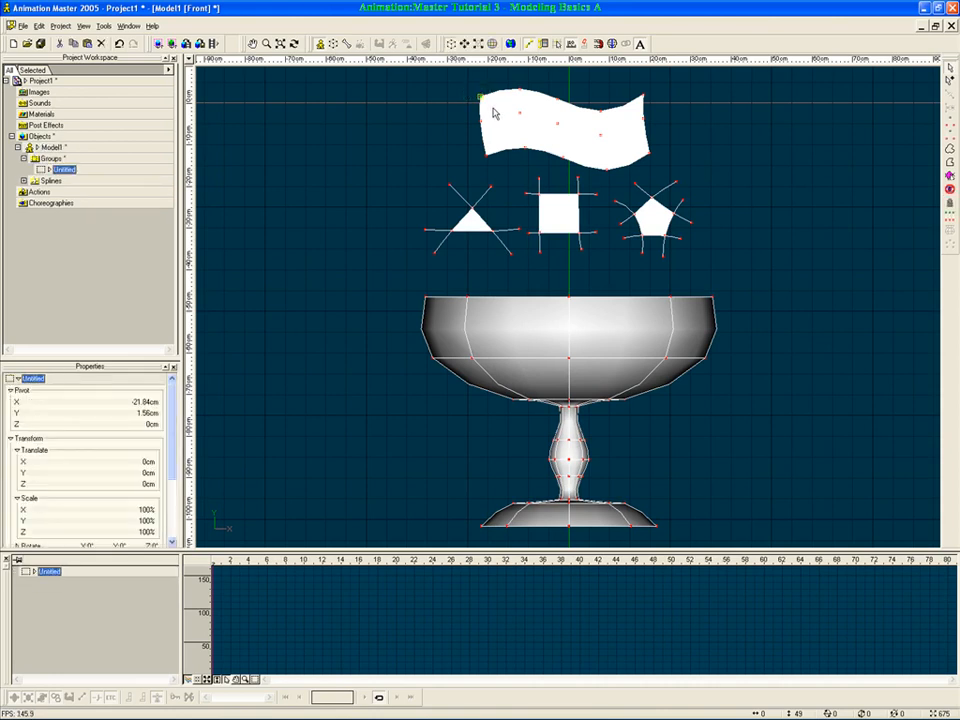
left_click(493, 112)
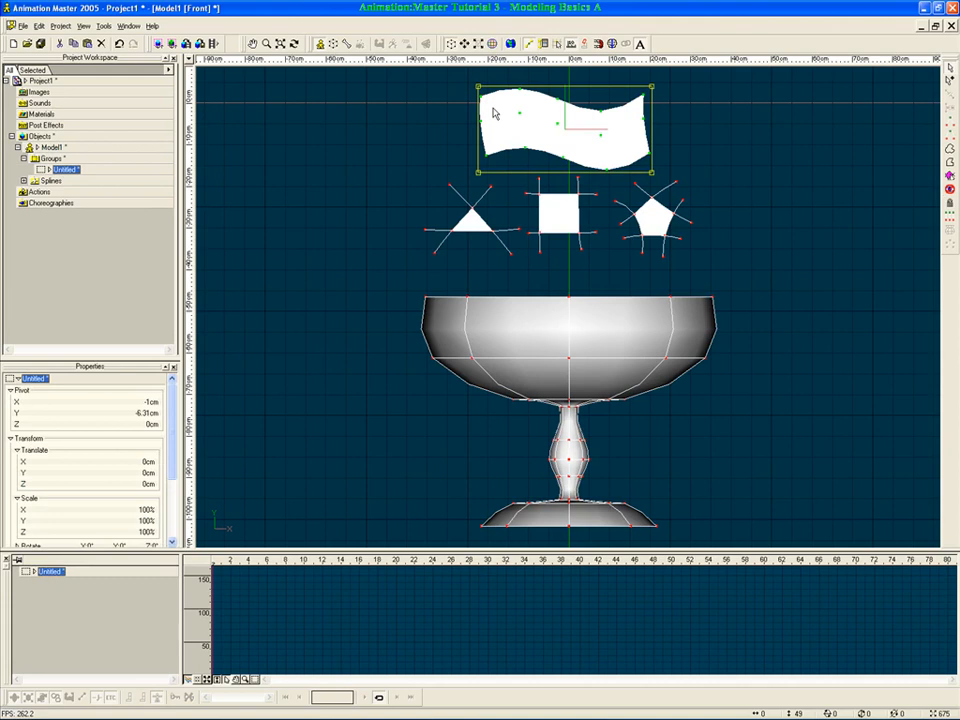
key("h")
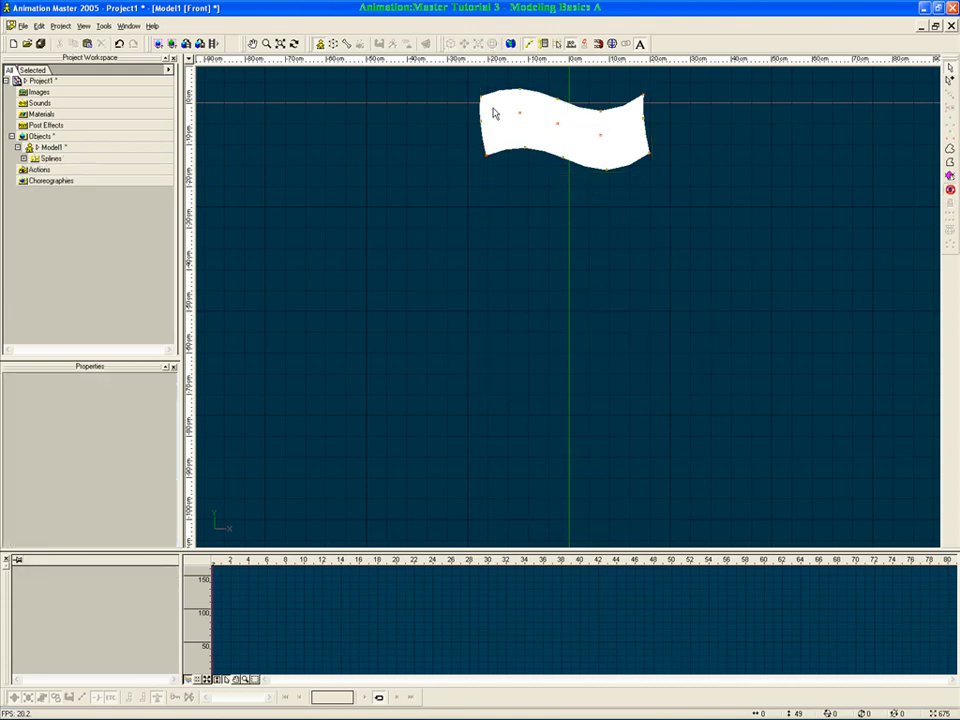
key("shift+h")
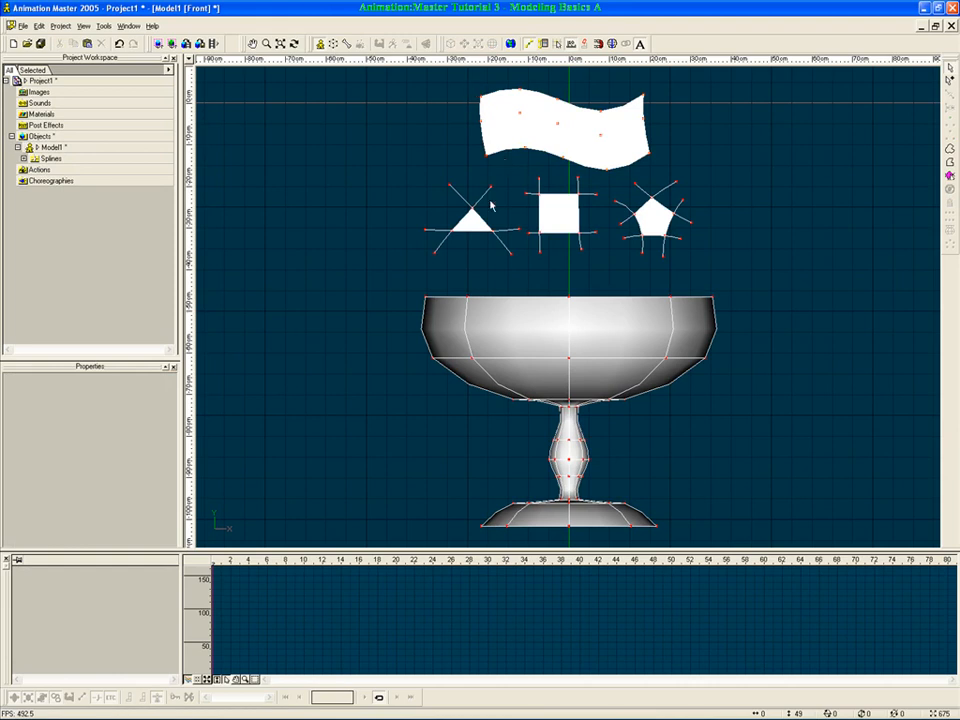
Isolate the spline along the wavy patch's left edge by hiding the rest of the model, then unhide everything
left_click_drag(456, 84, 492, 164)
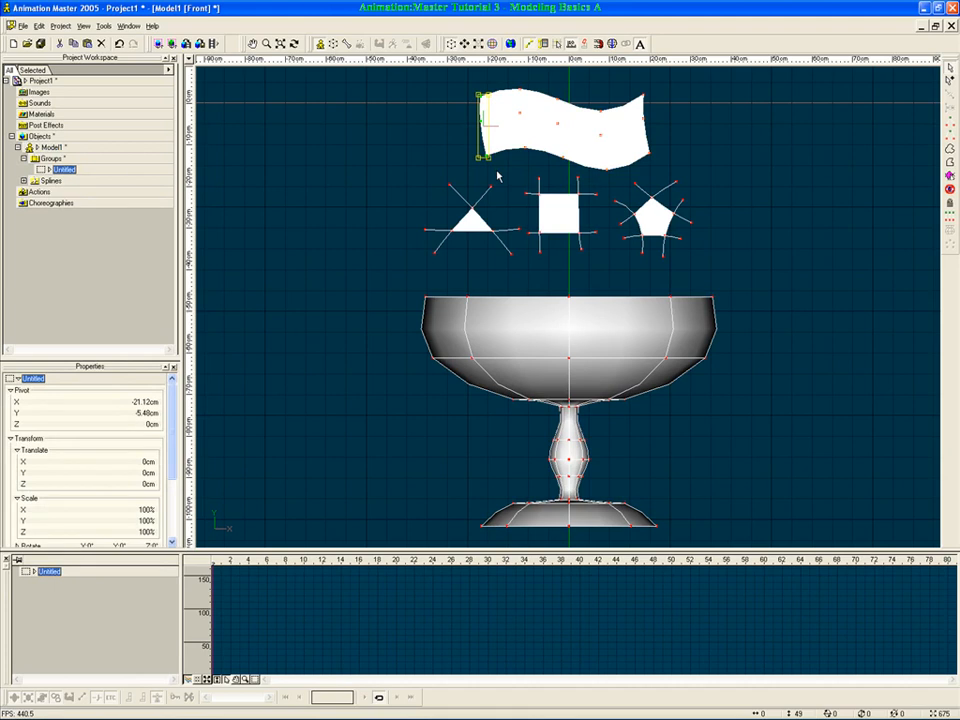
left_click(453, 89)
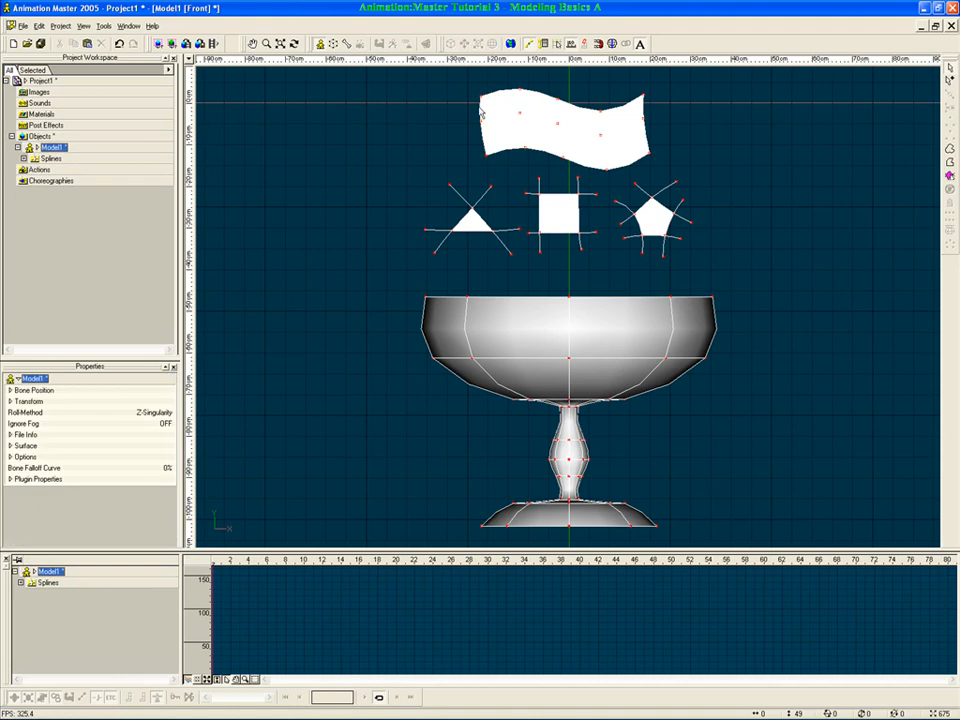
left_click(482, 106)
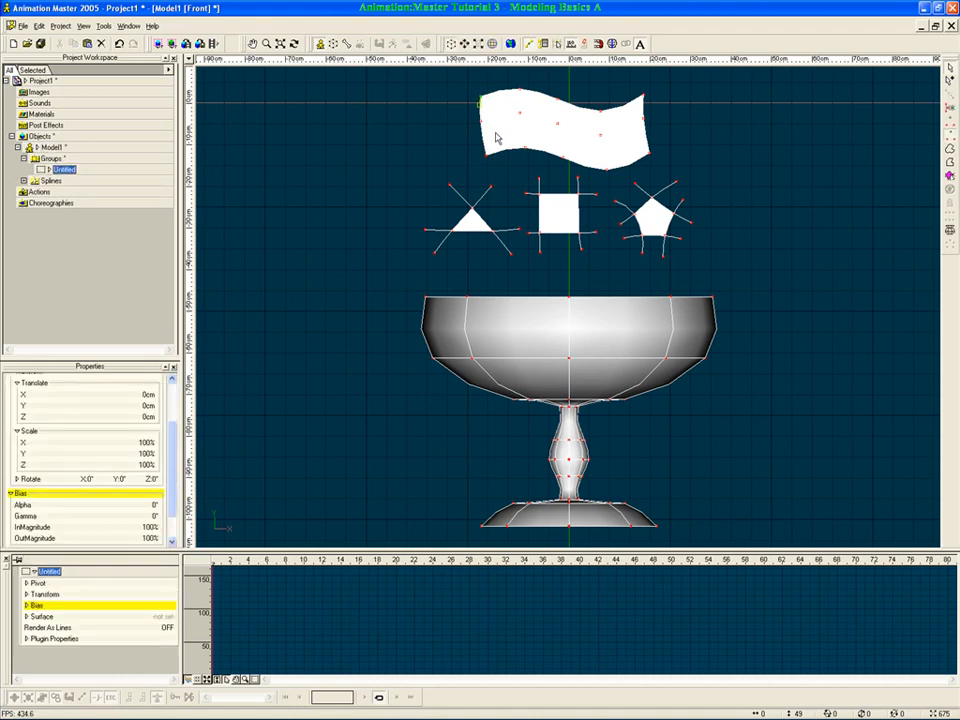
key("comma")
key("h")
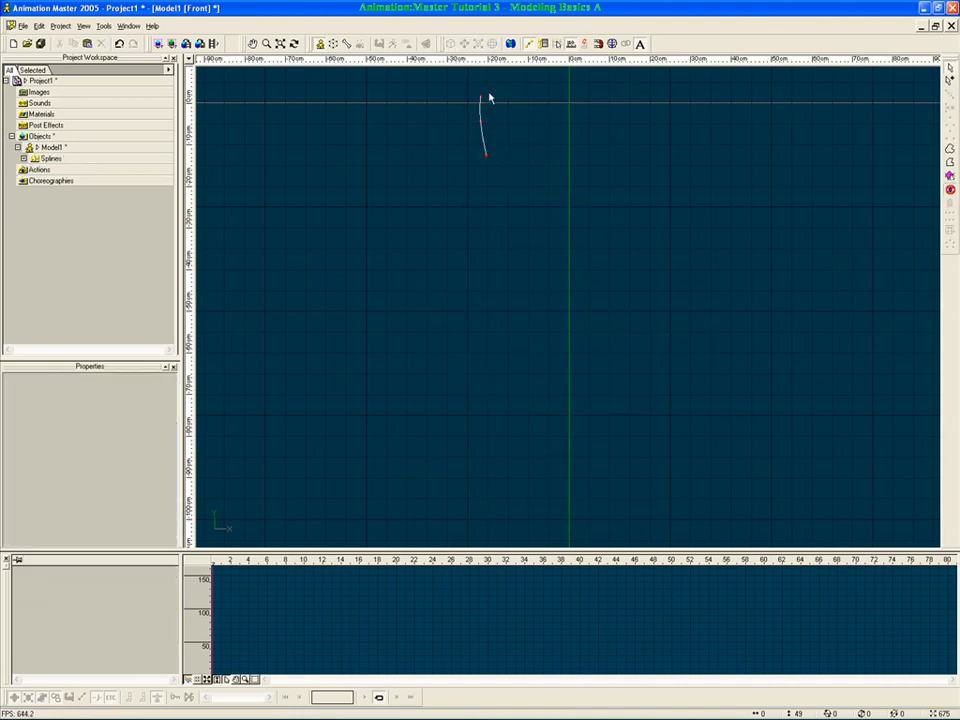
key("shift+h")
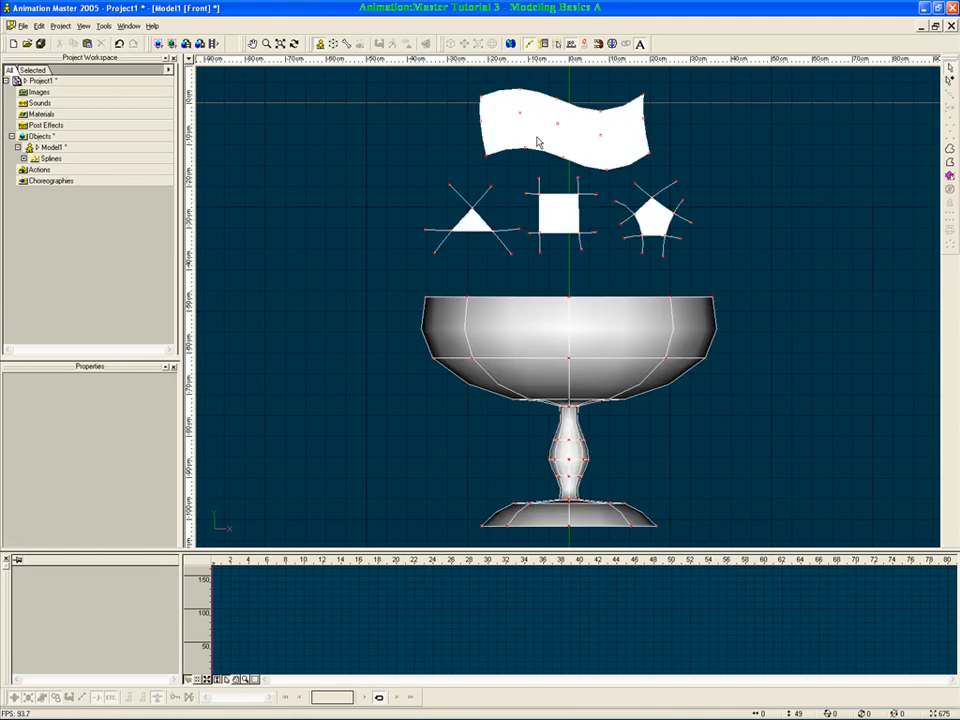
Hide the two upper control points on the wavy patch's left edge by inverting the selection, then unhide them
left_click_drag(476, 96, 493, 137)
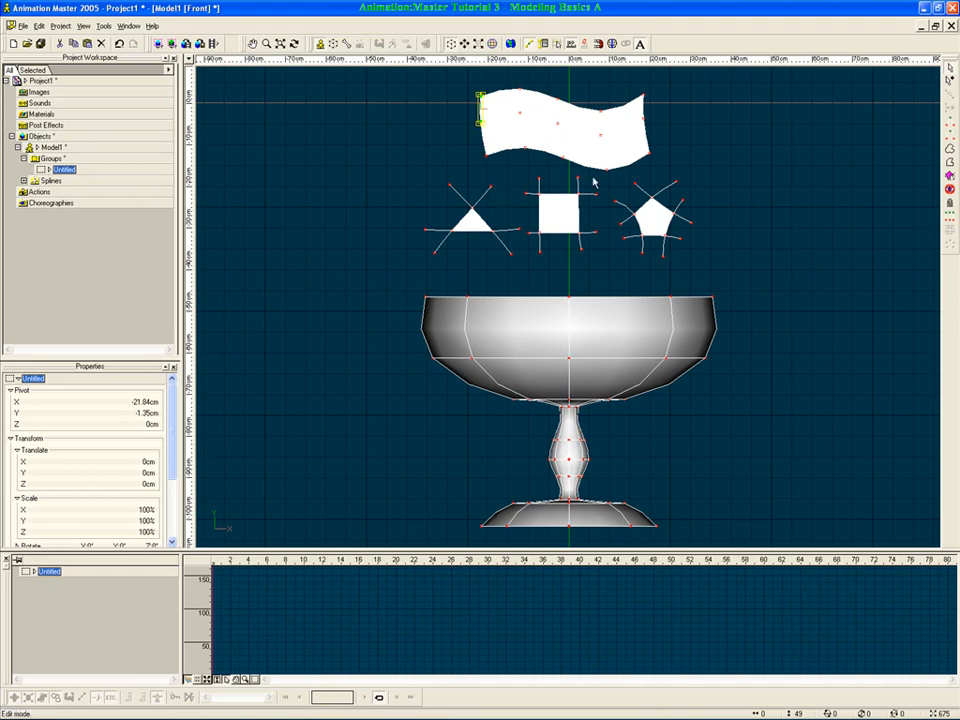
key("ctrl+a")
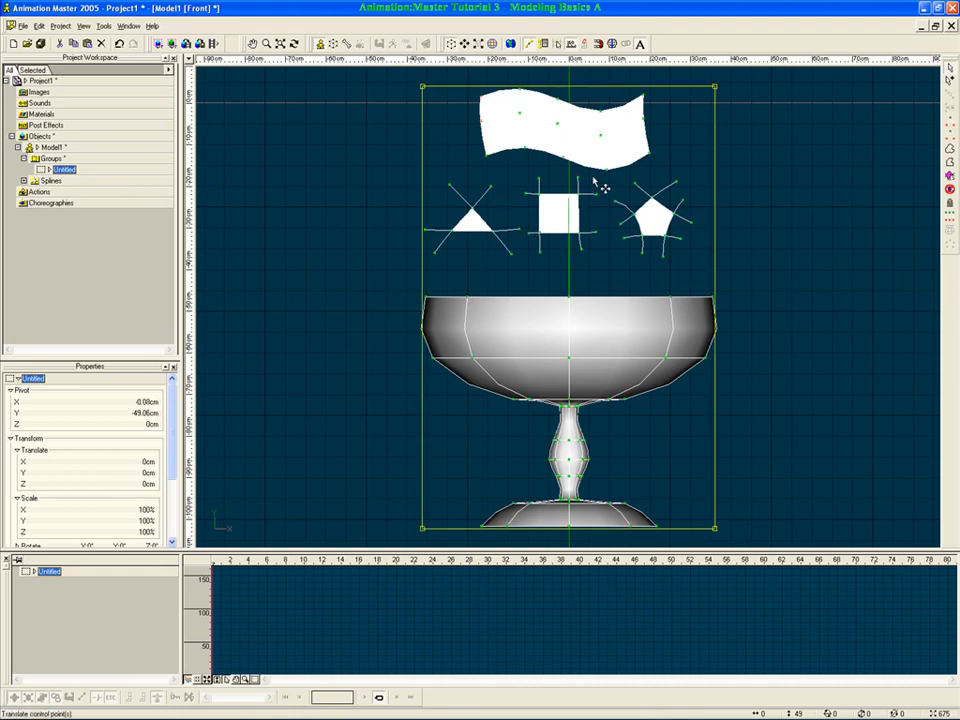
left_click(717, 268)
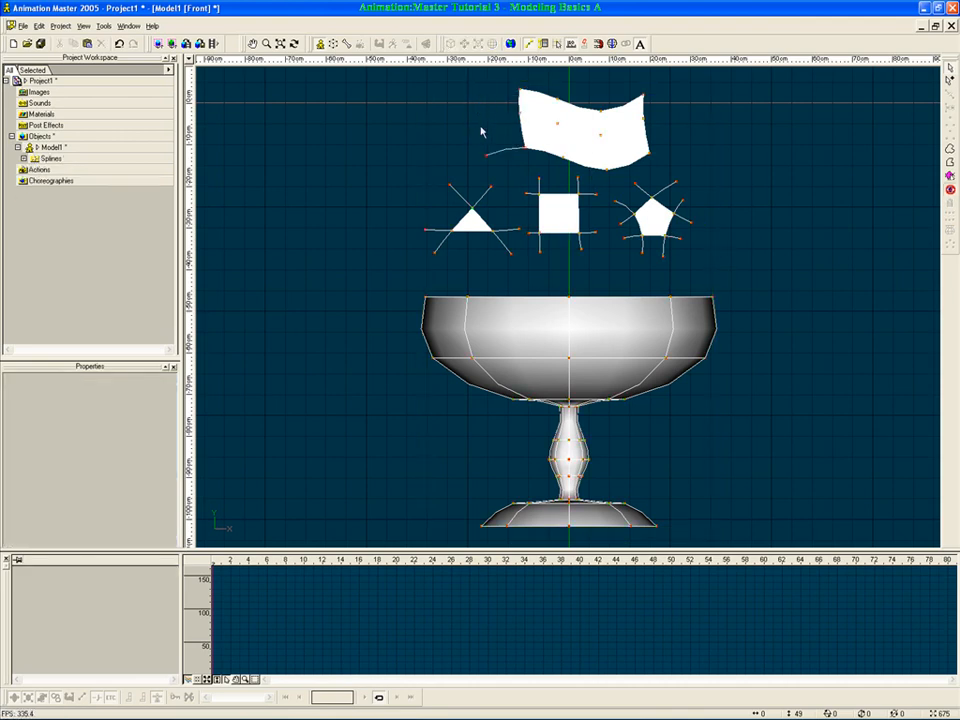
key("h")
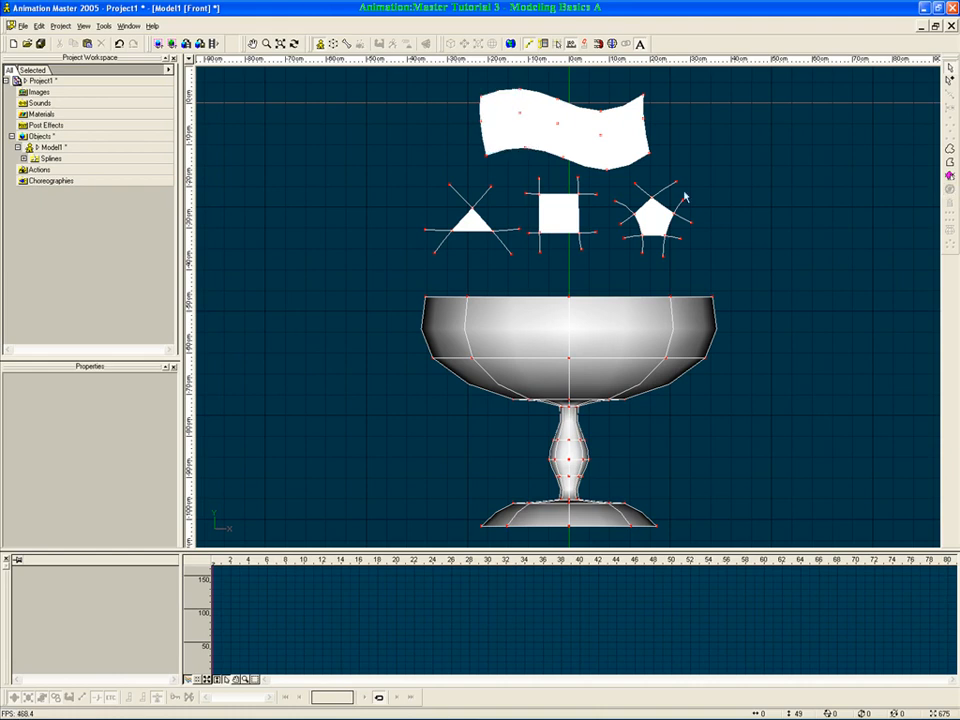
left_click(787, 212)
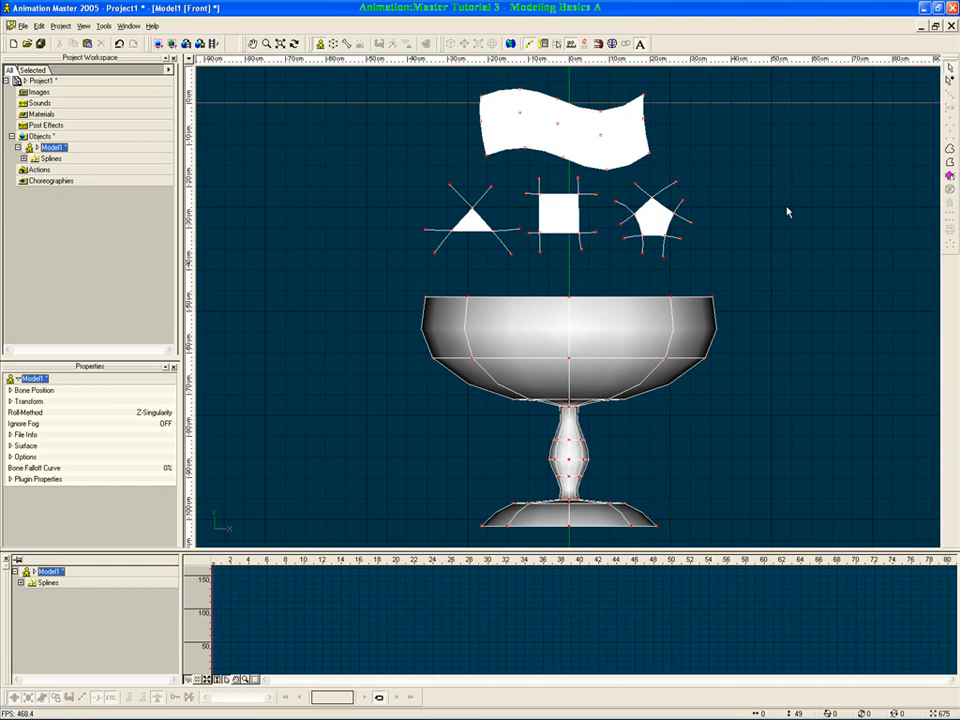
Lock every control point except those on the bowl's left edge
left_click_drag(399, 289, 439, 384)
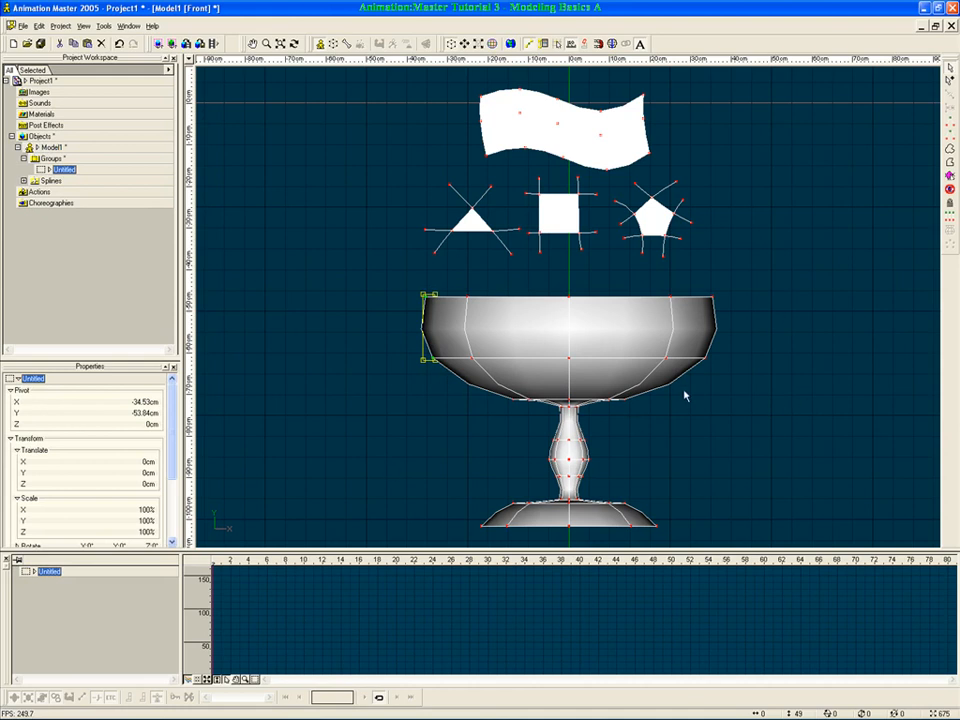
left_click_drag(386, 268, 448, 375)
left_click(951, 210)
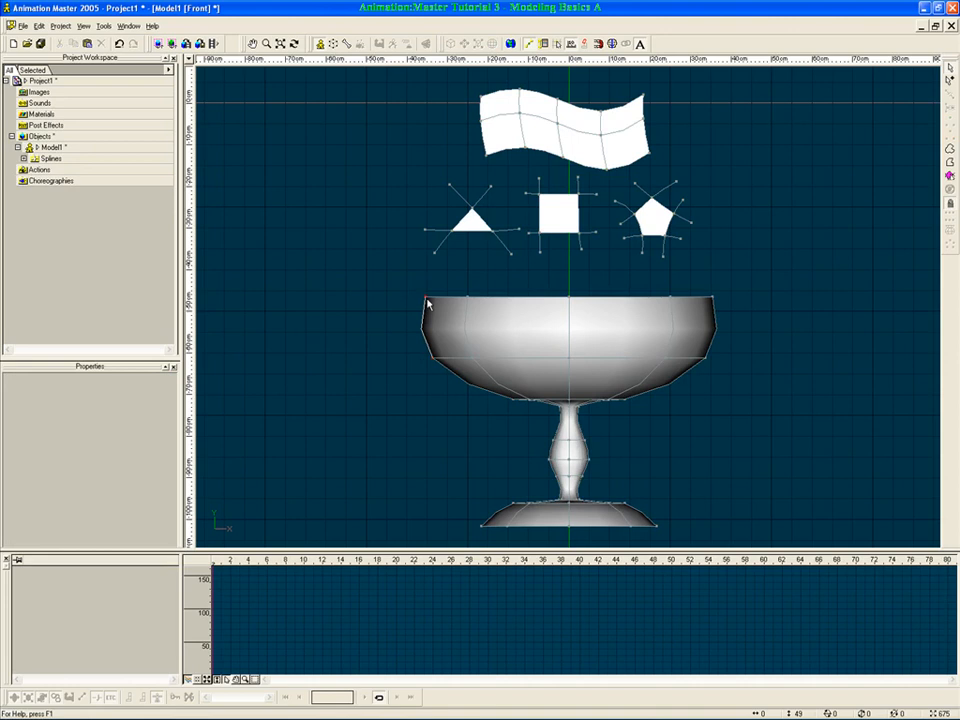
Try moving the unlocked rim point at the bowl's left edge, then unlock all control points
mouse_move(427, 301)
left_mouse_down()
mouse_move(379, 283)
mouse_move(429, 325)
mouse_move(399, 285)
mouse_move(409, 300)
mouse_move(436, 306)
left_mouse_up()
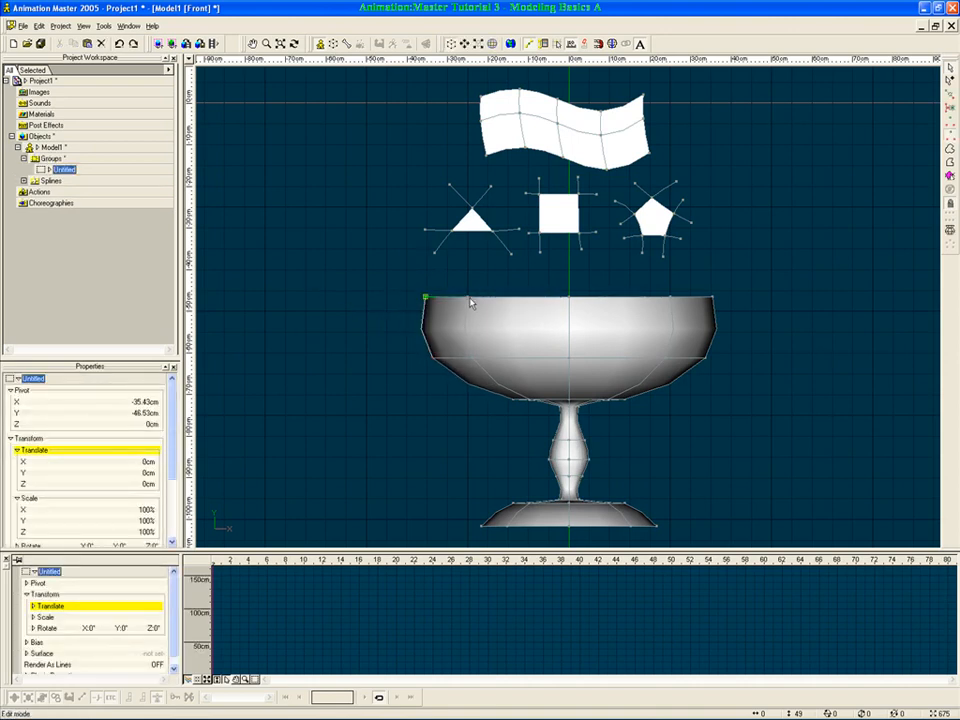
left_click(471, 306)
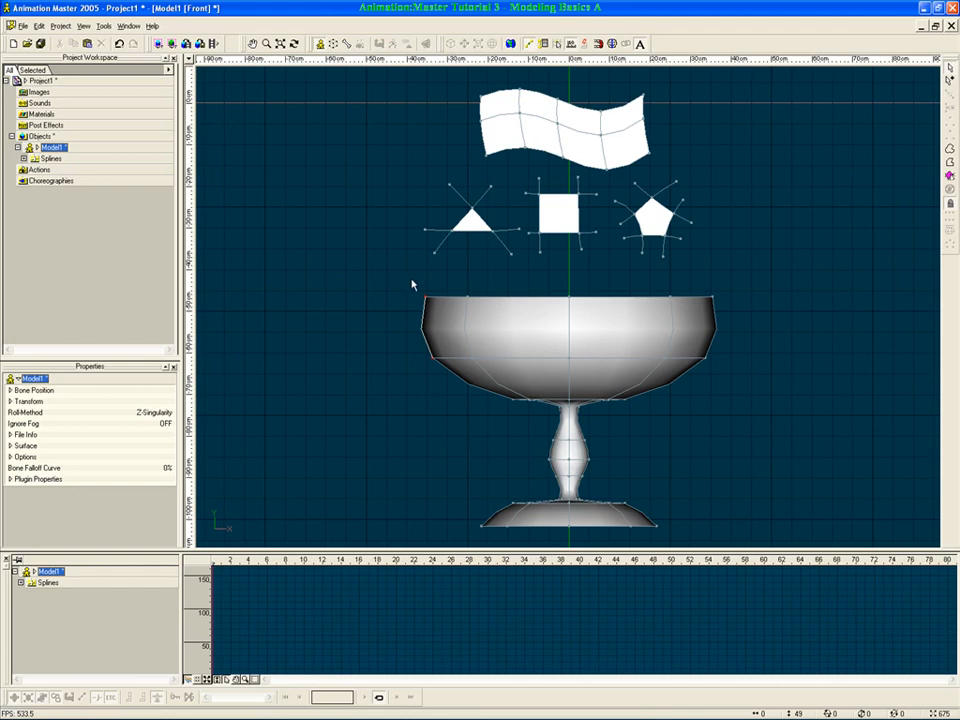
key("/")
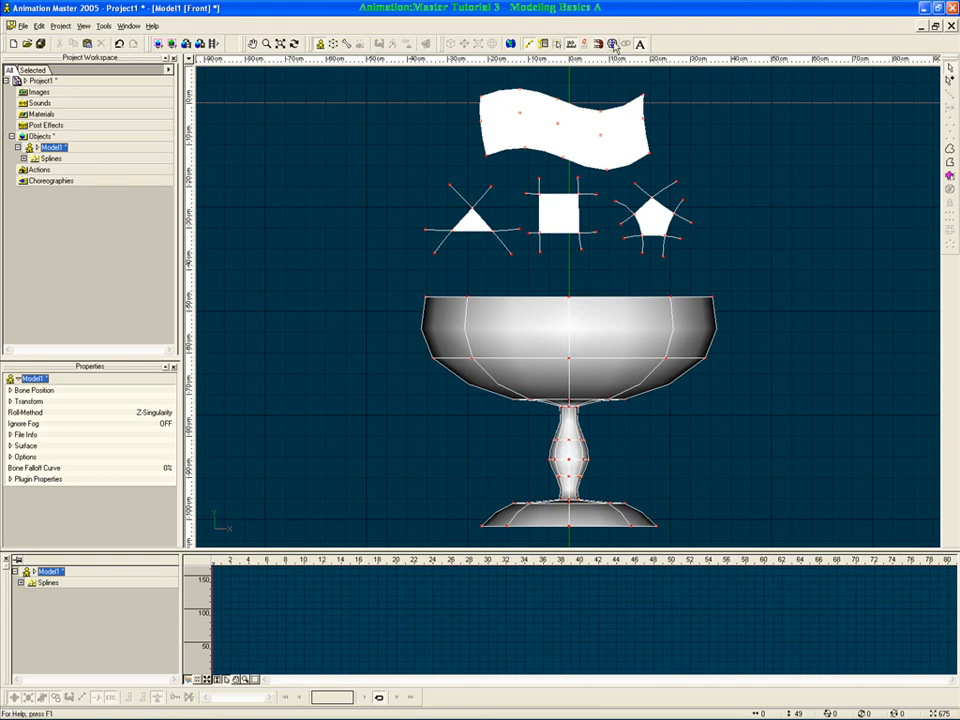
Turn on Magnet mode for the bowl's right rim point and enlarge its field until it nearly reaches the centre axis
left_click(712, 298)
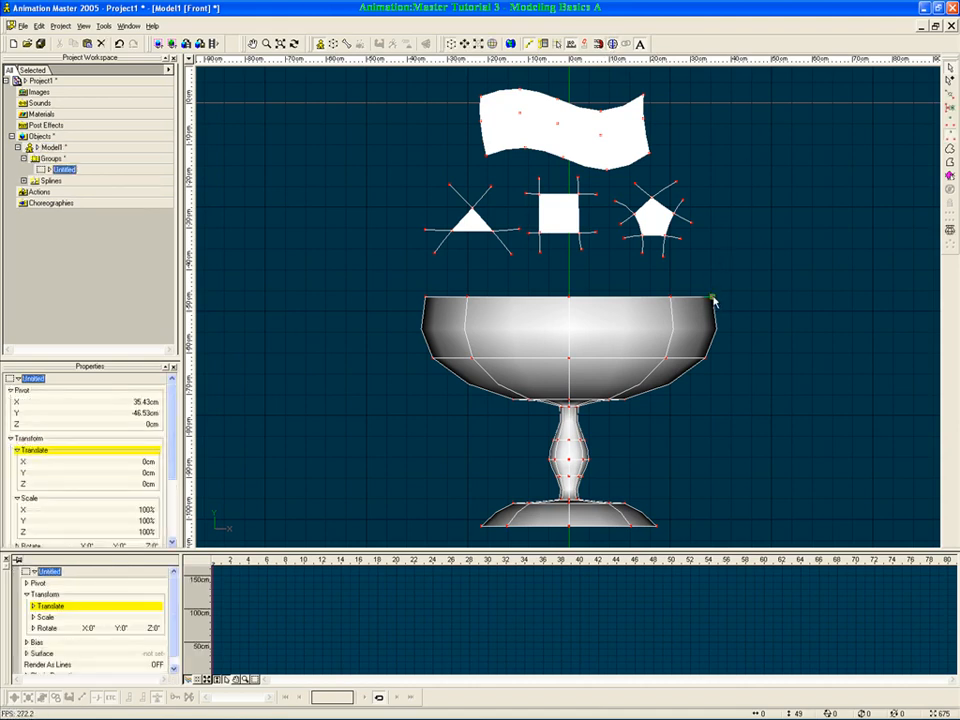
mouse_move(712, 298)
left_mouse_down()
mouse_move(731, 258)
mouse_move(722, 260)
mouse_move(729, 289)
mouse_move(714, 282)
mouse_move(763, 338)
mouse_move(782, 271)
mouse_move(726, 261)
mouse_move(702, 293)
mouse_move(737, 324)
mouse_move(731, 281)
mouse_move(700, 298)
mouse_move(710, 300)
left_mouse_up()
left_click(601, 45)
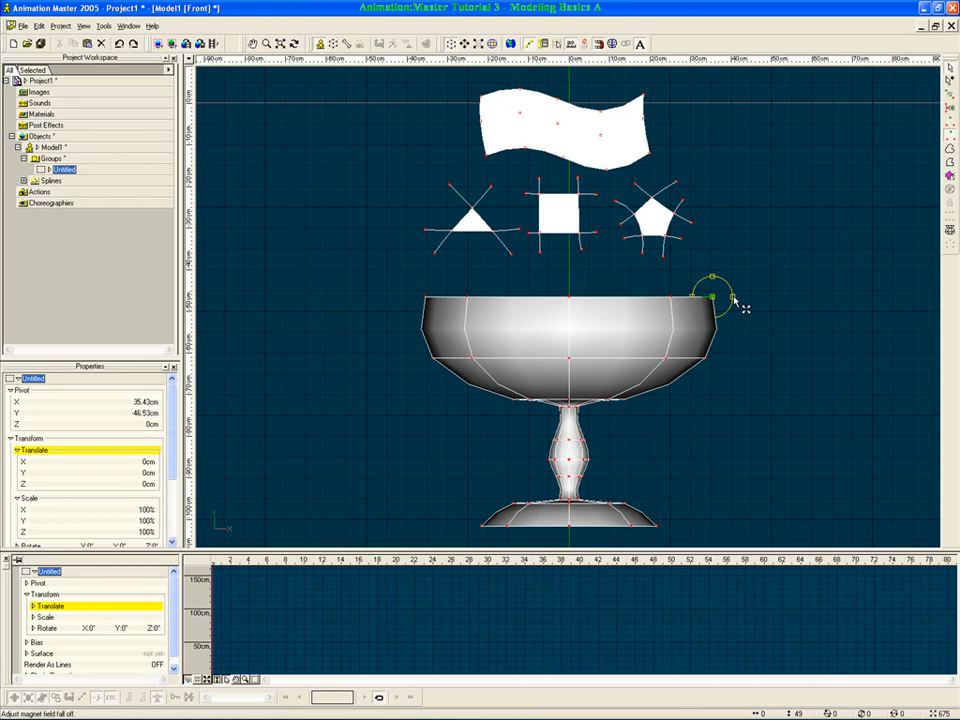
left_click_drag(735, 300, 830, 346)
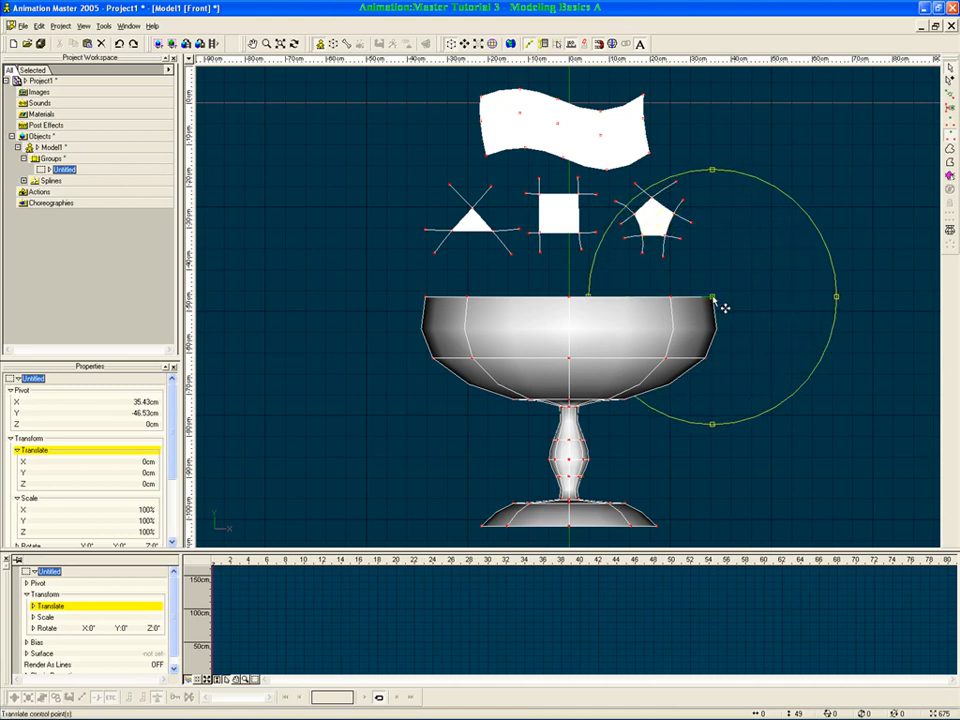
Try pulling the right rim point with the enlarged and a reduced magnet field, undoing the moves and leaving Magnet mode
left_click_drag(724, 307, 756, 317)
key("ctrl+z")
left_click_drag(836, 297, 724, 301)
key("ctrl+z")
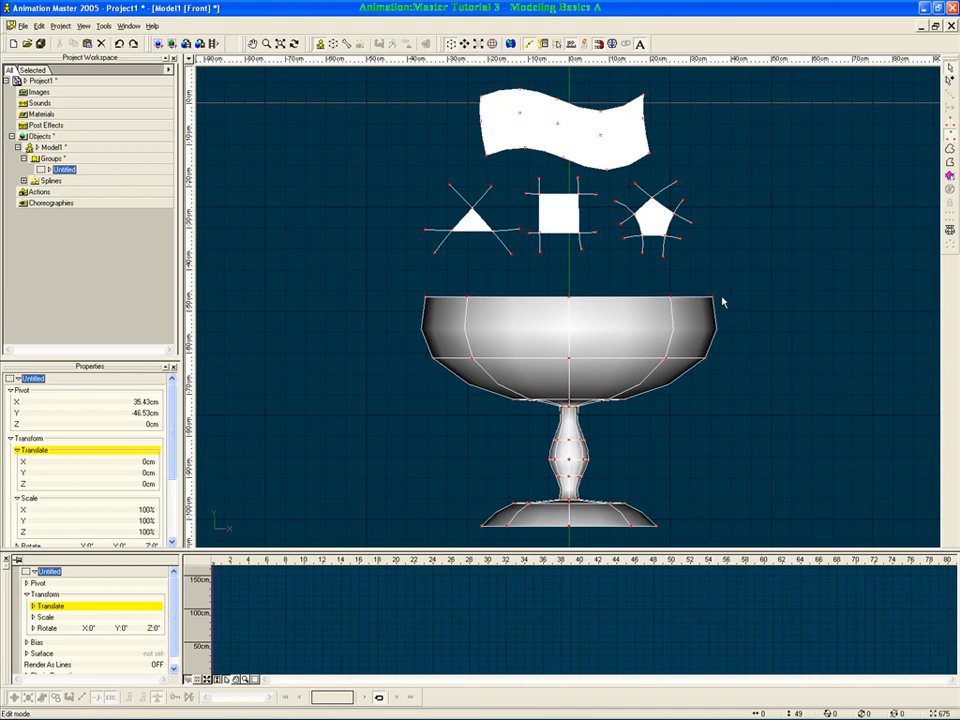
left_click(760, 178)
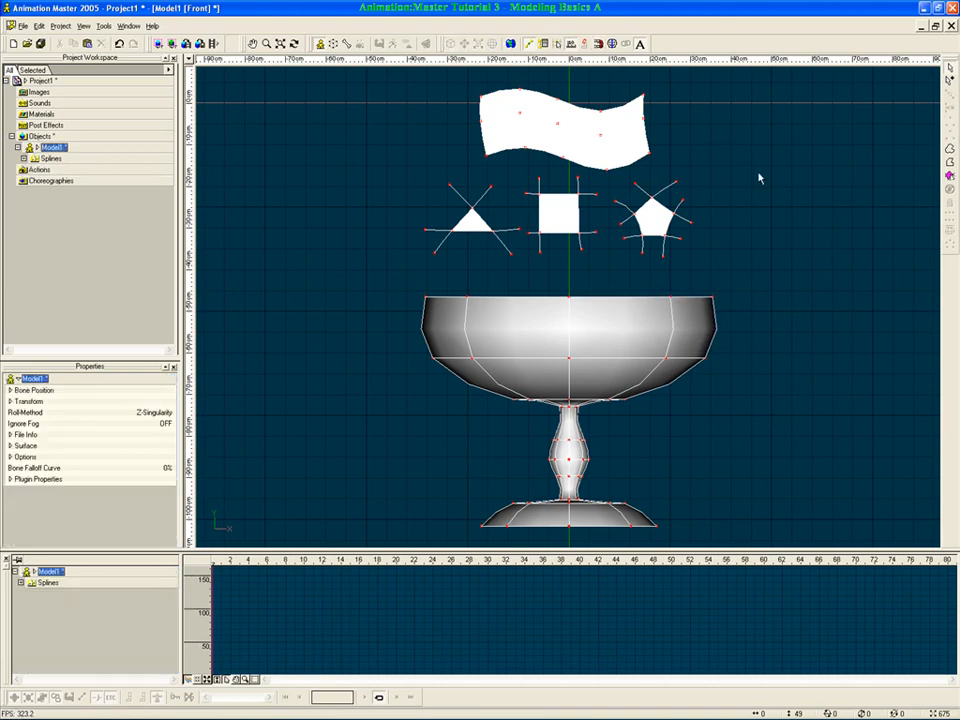